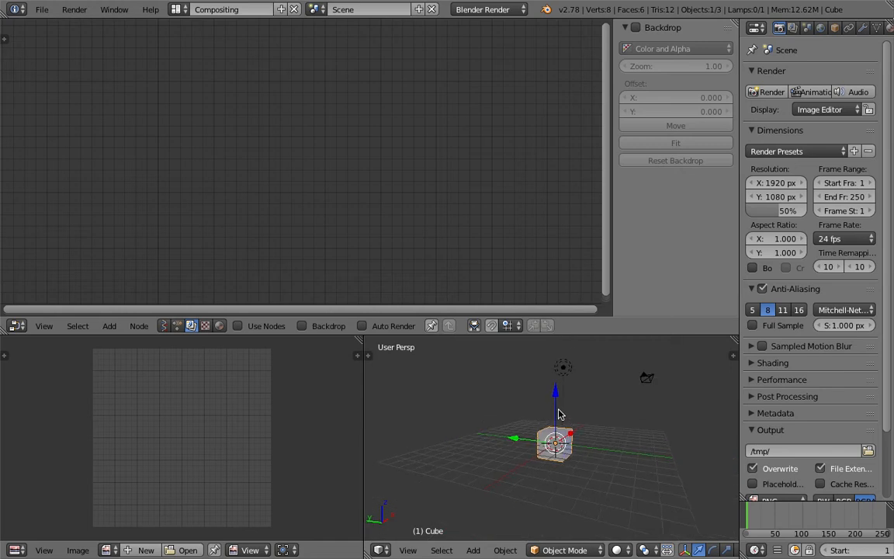
# Create a new Sverchok node tree in the node editor and add a Lathe node to it.
pyautogui.moveTo(567, 419)
pyautogui.mouseDown(button='middle')
pyautogui.moveTo(577, 416)
pyautogui.moveTo(554, 417)
pyautogui.mouseUp(button='middle')
pyautogui.click(167, 326)
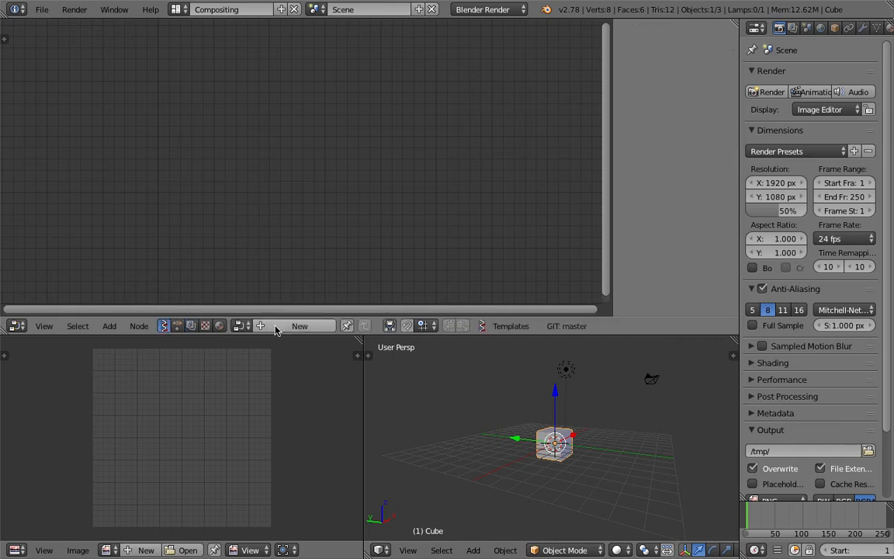
pyautogui.click(280, 326)
pyautogui.hotkey('shift', 'a')
pyautogui.click(233, 160)
pyautogui.write('lath')
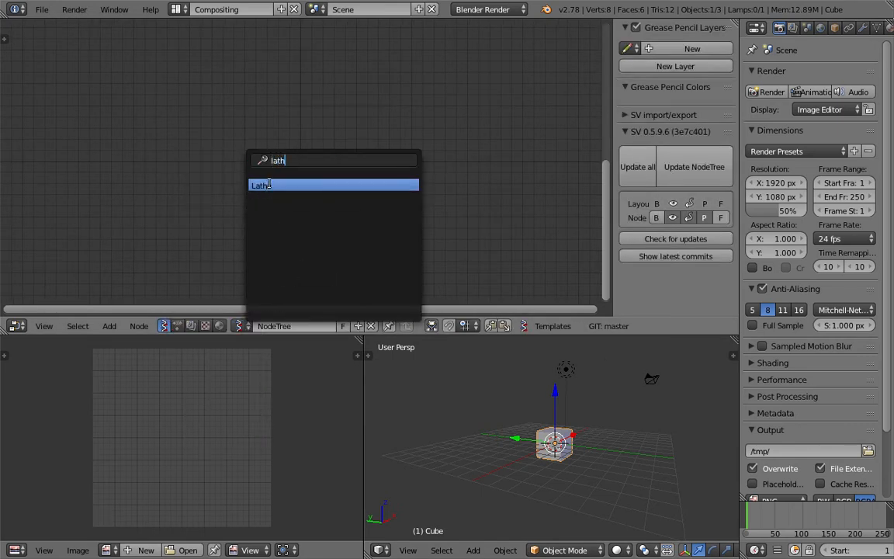
pyautogui.click(268, 185)
pyautogui.click(335, 98)
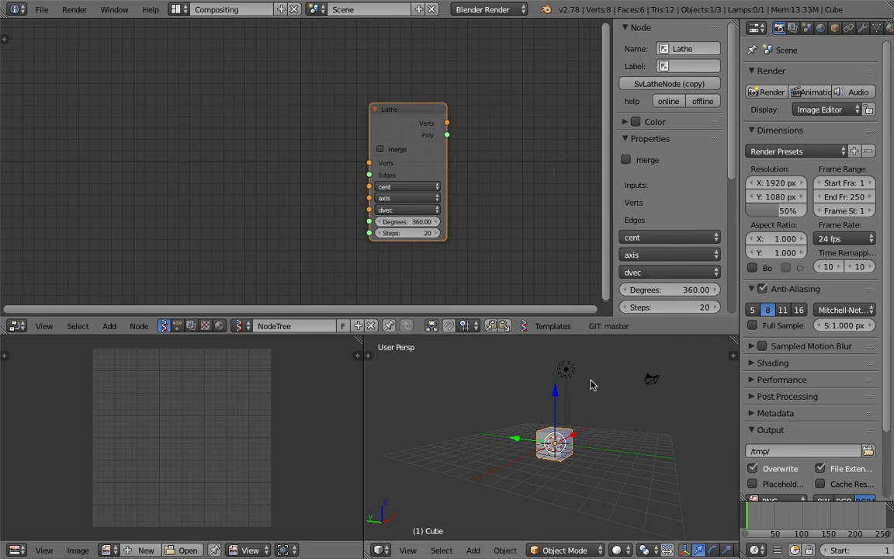
# Look up the Screw modifier among the modifiers available for the cube, without adding it.
pyautogui.click(863, 28)
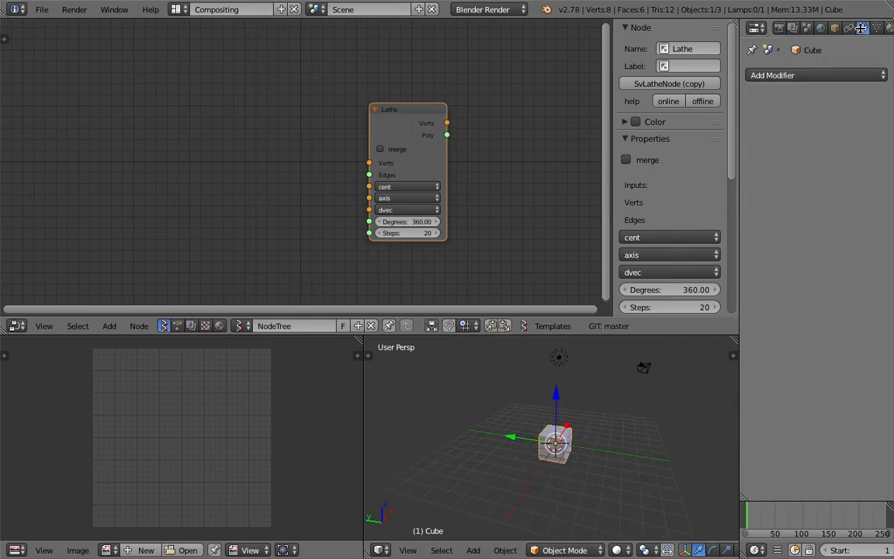
pyautogui.click(813, 76)
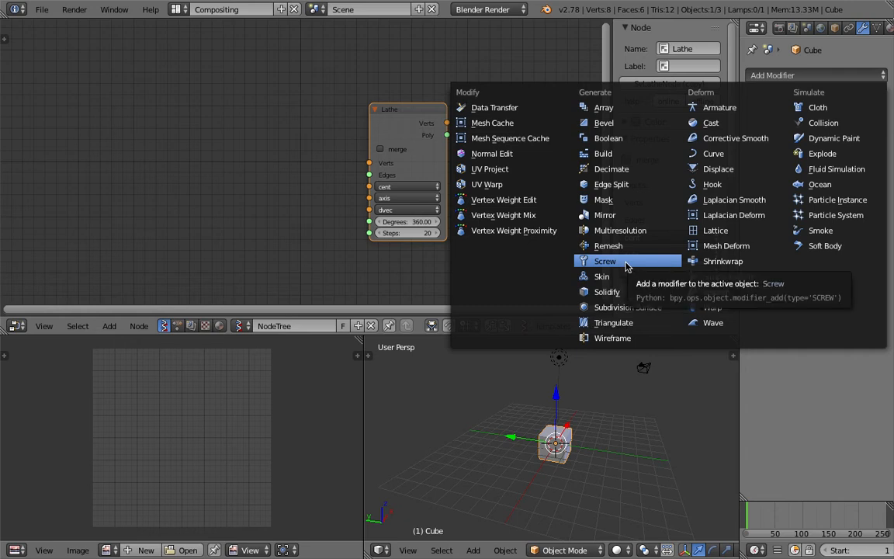
pyautogui.click(547, 415)
pyautogui.moveTo(557, 477); pyautogui.dragTo(583, 469, button='middle')
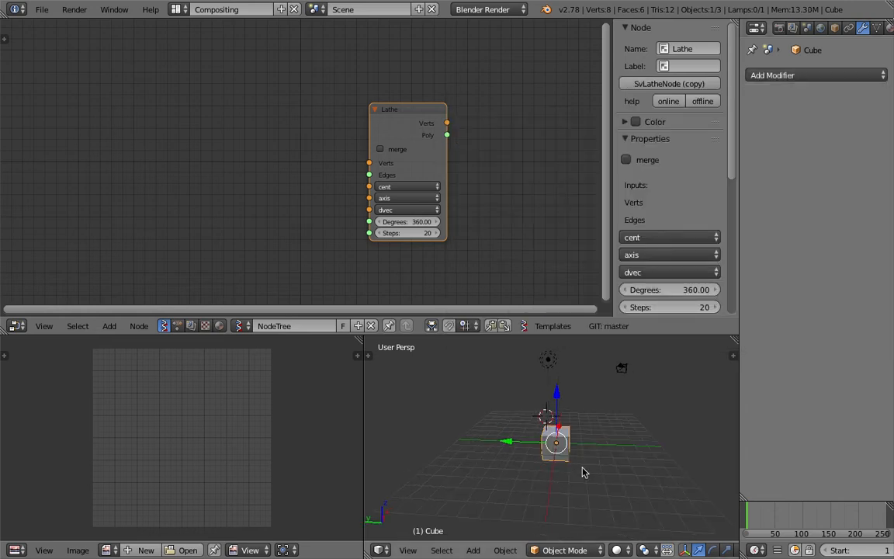
# Merge the image editor area into the 3D viewport, delete all objects in the scene, and make the viewport taller.
pyautogui.moveTo(361, 340); pyautogui.dragTo(346, 383)
pyautogui.moveTo(409, 392); pyautogui.dragTo(360, 393, button='middle')
pyautogui.press('a')
pyautogui.press('x')
pyautogui.click(365, 396)
pyautogui.moveTo(423, 338); pyautogui.dragTo(423, 277)
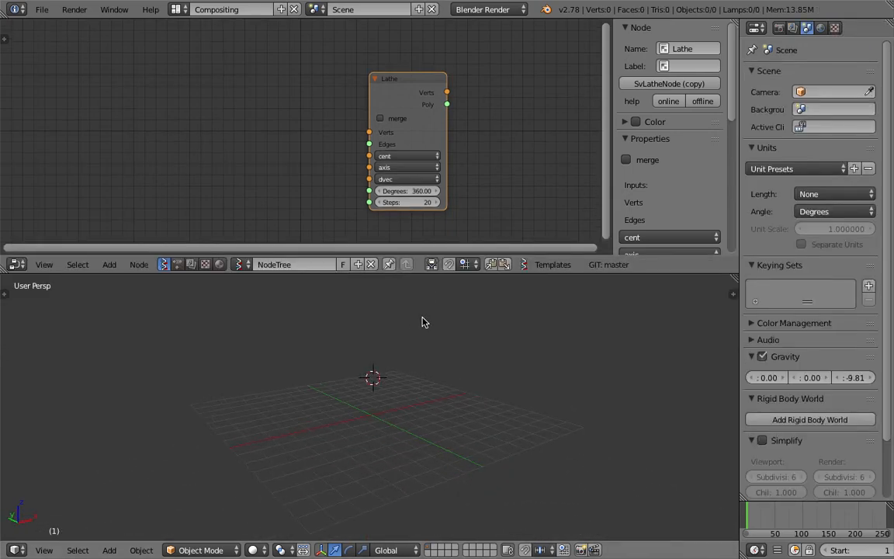
# Rename the node tree as SV_GP_Lathe.
pyautogui.click(309, 265)
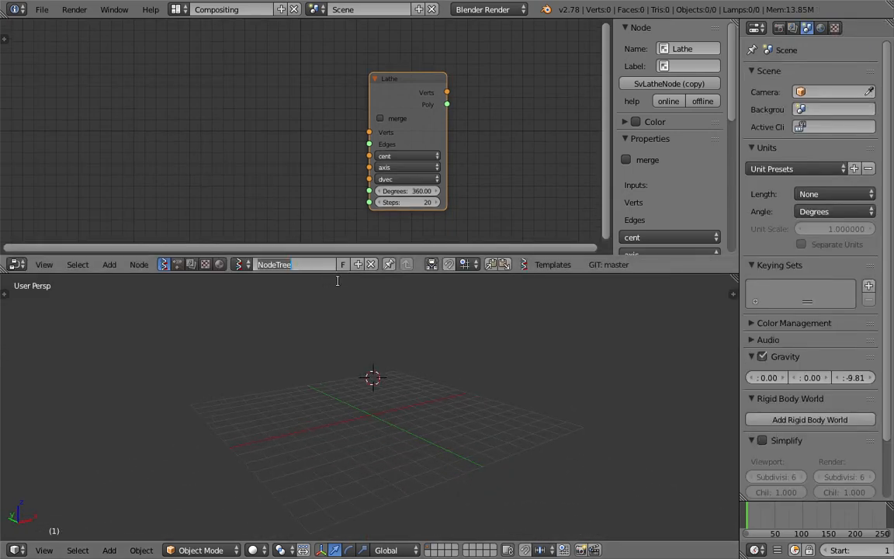
pyautogui.write('SV_GP_Lathe')
pyautogui.press('Return')
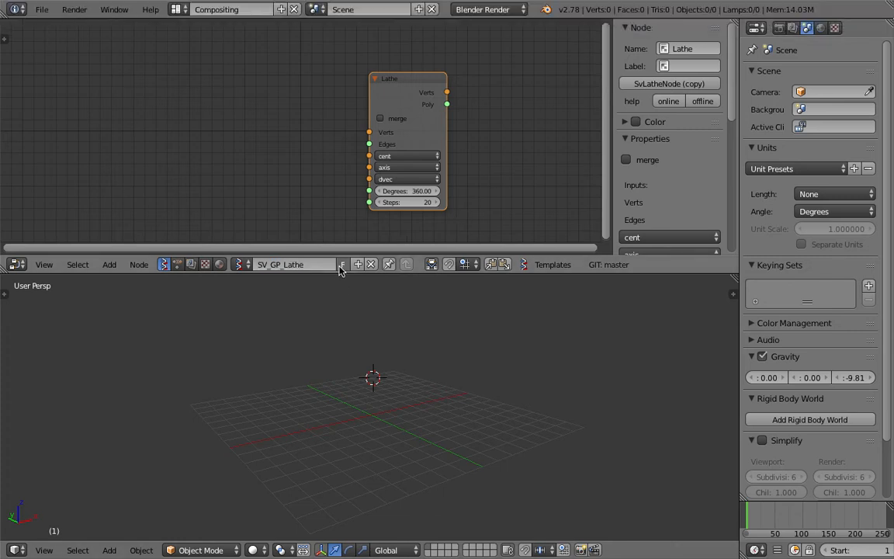
# In front orthographic view, draw a Grease Pencil vase half-profile starting at the origin and rising on the positive X side of the Z axis.
pyautogui.click(44, 550)
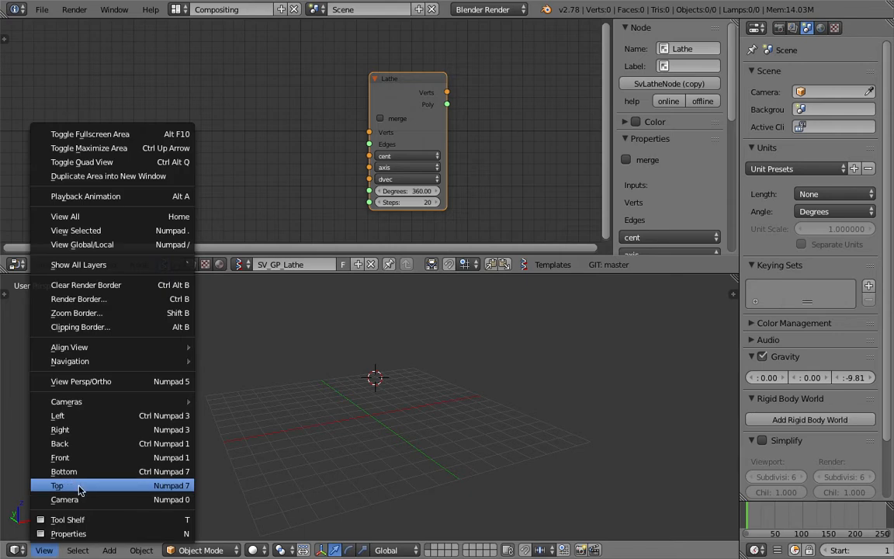
pyautogui.click(114, 457)
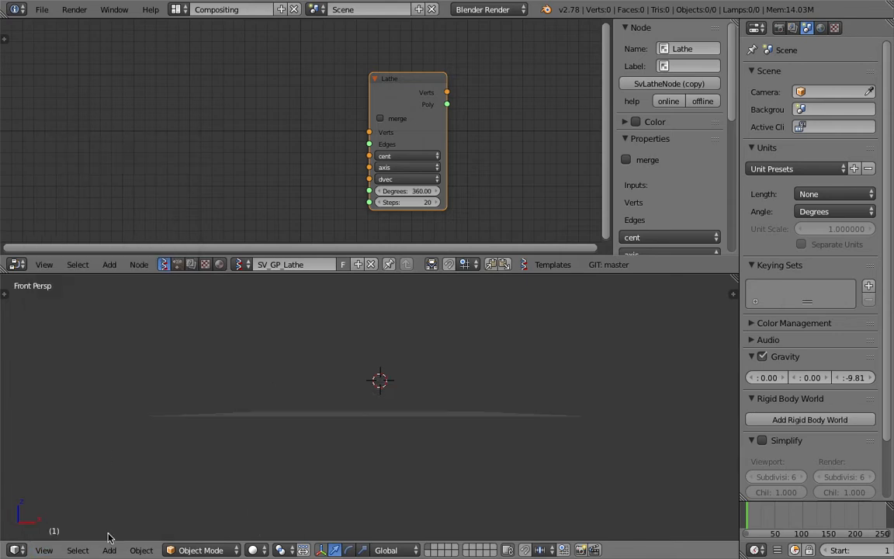
pyautogui.click(44, 549)
pyautogui.click(74, 368)
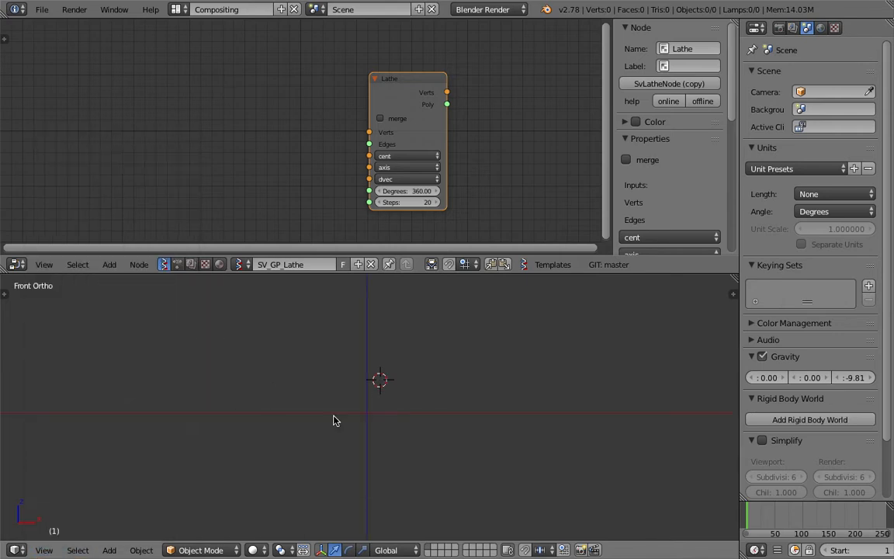
pyautogui.keyDown('shift'); pyautogui.moveTo(404, 426); pyautogui.dragTo(401, 478, button='middle'); pyautogui.keyUp('shift')
pyautogui.click(417, 477)
pyautogui.scroll(2, 411, 476)
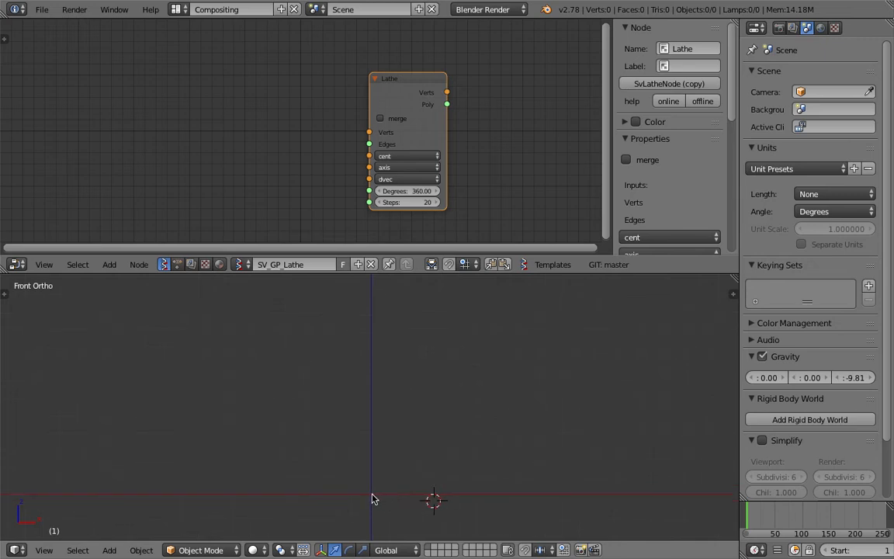
pyautogui.moveTo(372, 494)
pyautogui.mouseDown()
pyautogui.moveTo(421, 473)
pyautogui.moveTo(424, 444)
pyautogui.moveTo(390, 350)
pyautogui.moveTo(411, 318)
pyautogui.mouseUp()
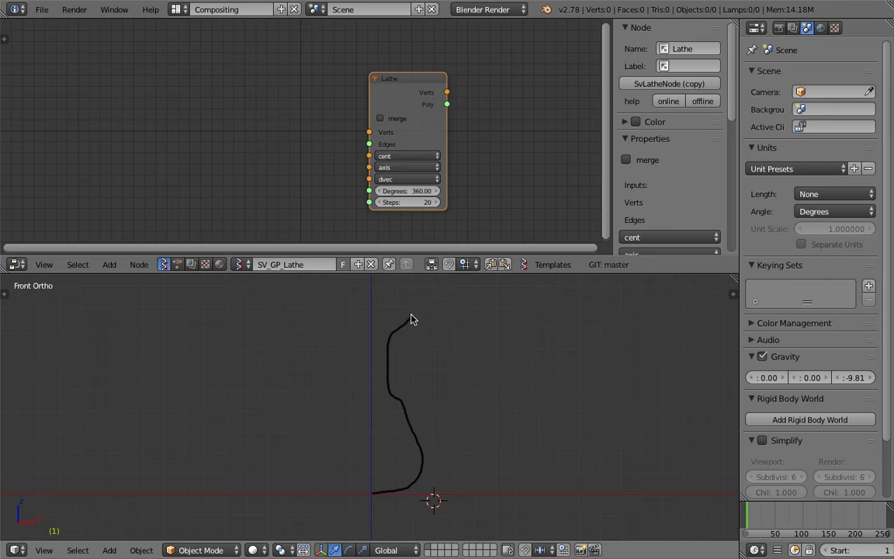
pyautogui.keyDown('shift'); pyautogui.moveTo(425, 368); pyautogui.dragTo(426, 387, button='middle'); pyautogui.keyUp('shift')
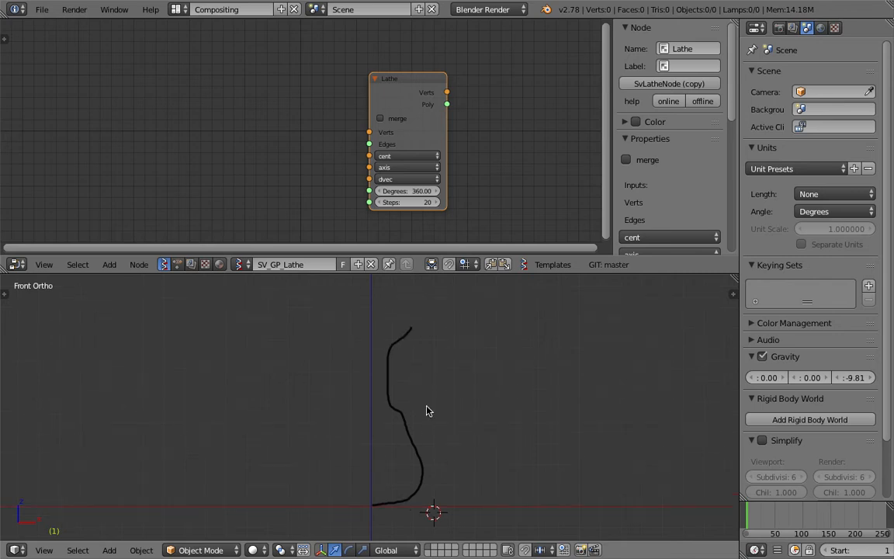
# Save the file to the Desktop as sv_lathe_gp_001.
pyautogui.hotkey('ctrl', 's')
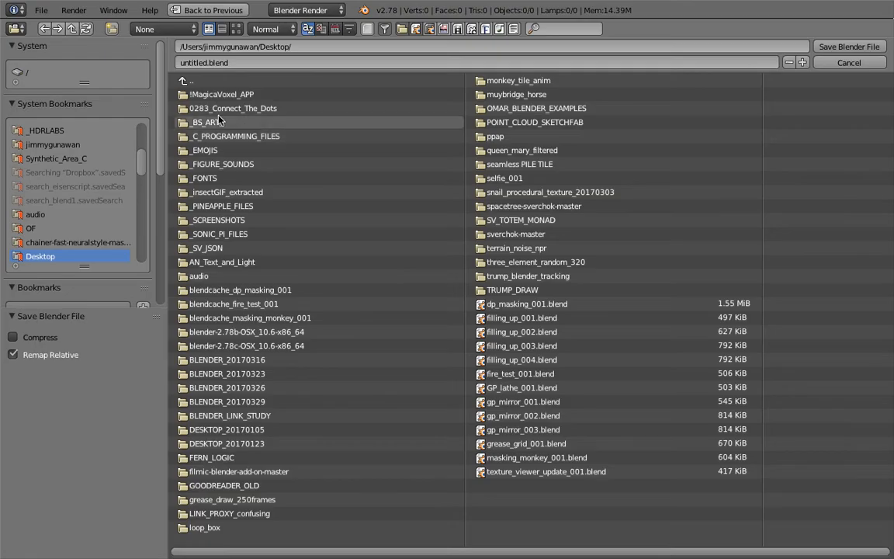
pyautogui.click(241, 63)
pyautogui.write('sv_la')
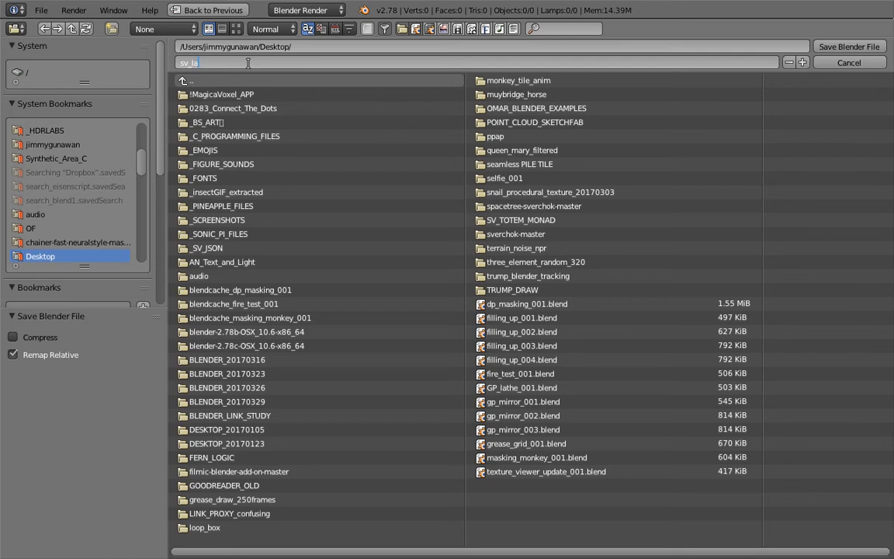
pyautogui.write('the_gp_001')
pyautogui.press('Return')
pyautogui.click(829, 47)
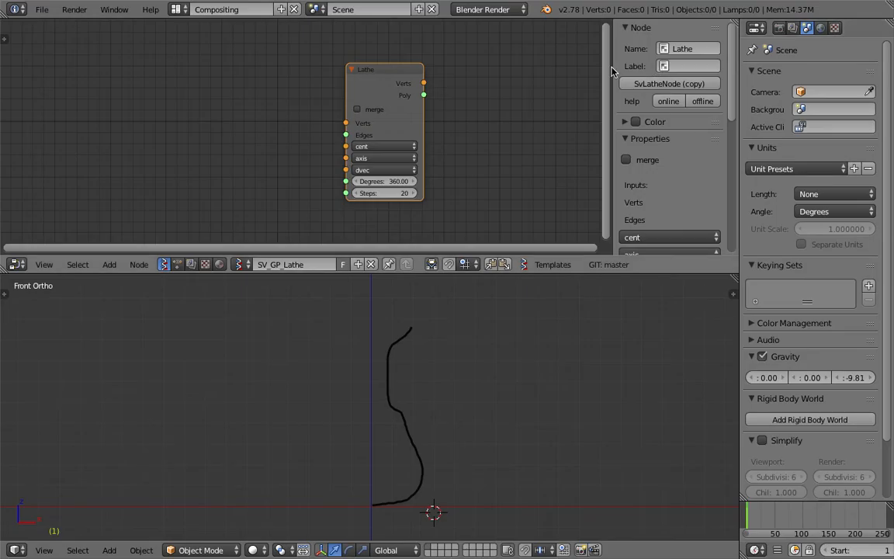
# Collapse the node editor's properties sidebar and make the node editor area taller.
pyautogui.moveTo(612, 67); pyautogui.dragTo(726, 86)
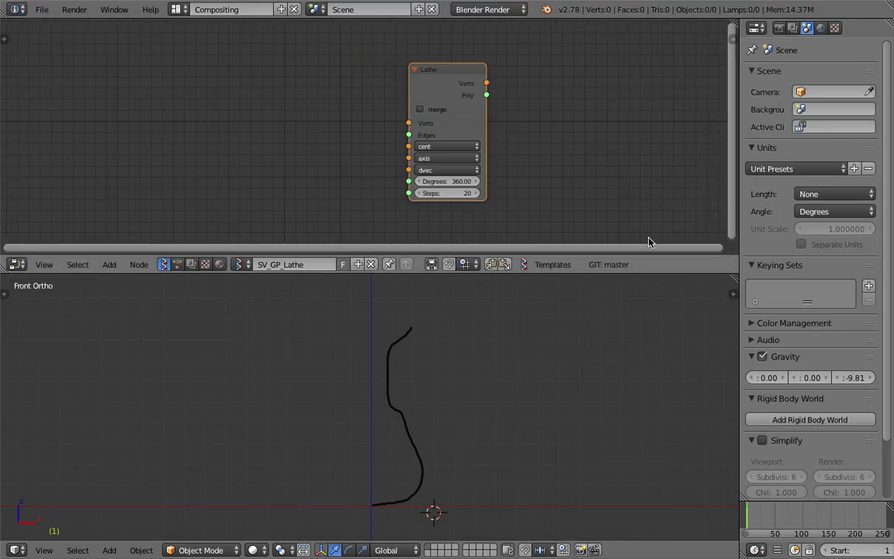
pyautogui.moveTo(640, 274); pyautogui.dragTo(644, 304)
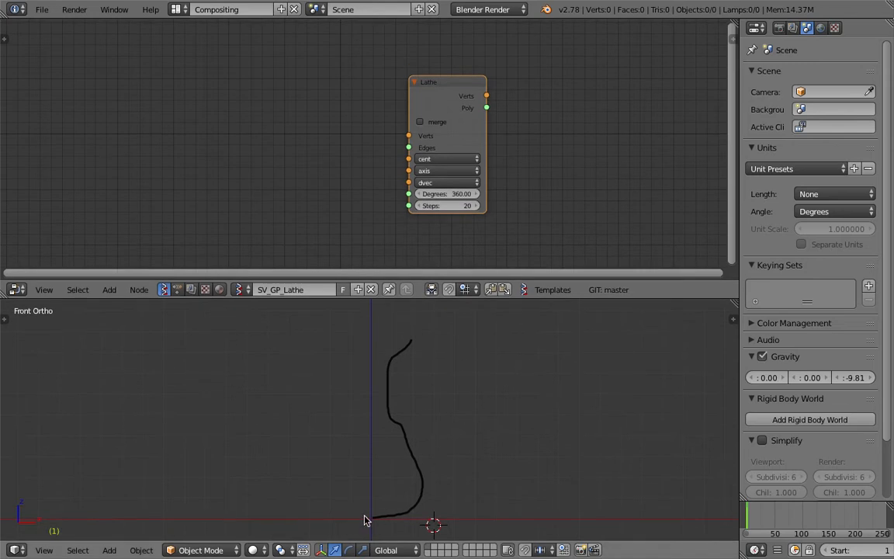
pyautogui.moveTo(248, 185); pyautogui.dragTo(255, 177, button='middle')
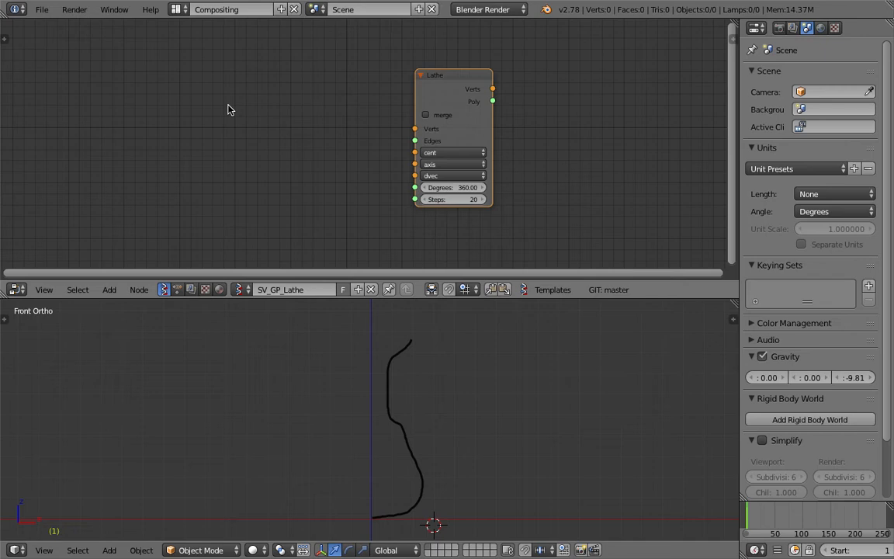
pyautogui.hotkey('shift', 'a')
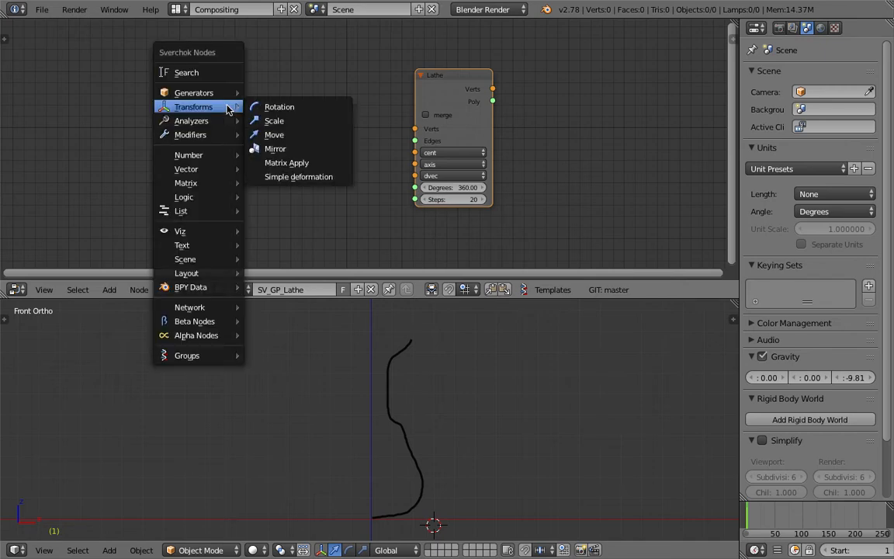
pyautogui.moveTo(208, 95)
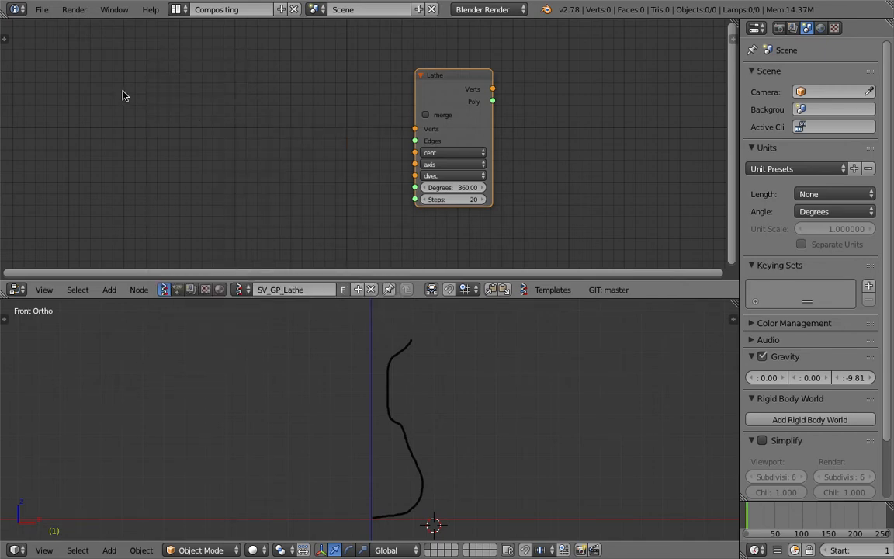
pyautogui.hotkey('shift', 'a')
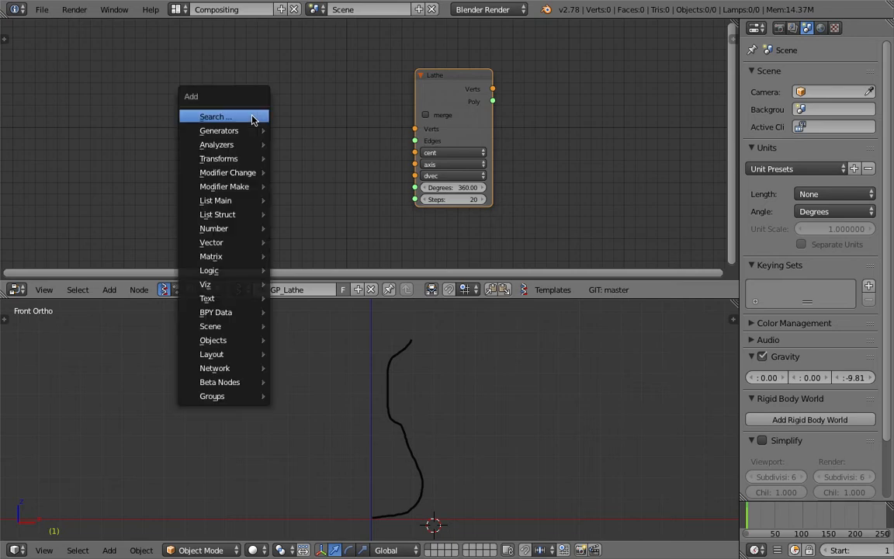
pyautogui.moveTo(252, 131)
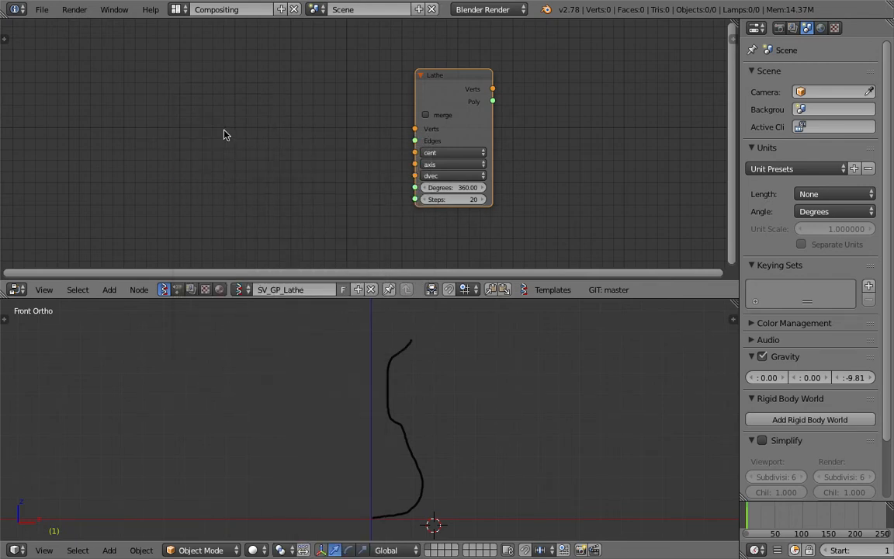
pyautogui.hotkey('shift', 'a')
# Examine the Sverchok add-on's entry in the user preferences by filtering the add-ons for "sv", and close the preferences.
pyautogui.hotkey('ctrl', 'alt', 'u')
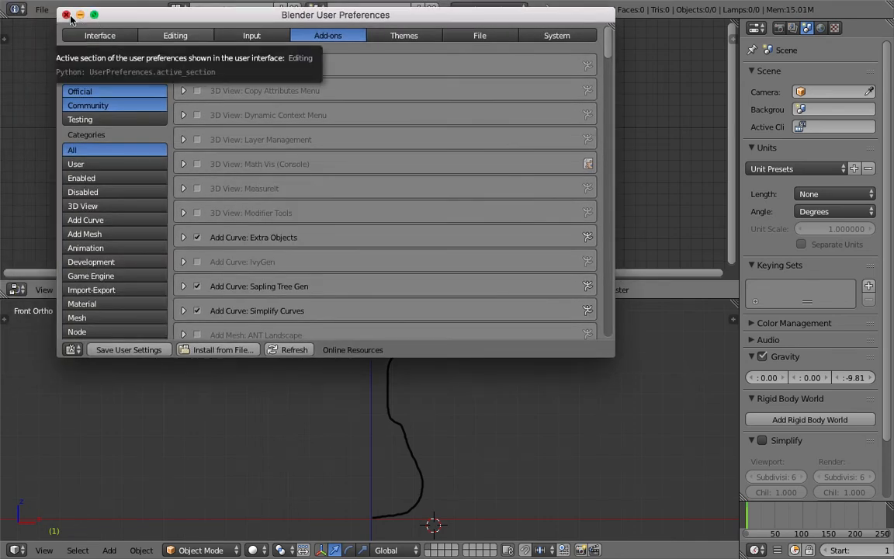
pyautogui.click(67, 15)
pyautogui.click(40, 10)
pyautogui.click(123, 165)
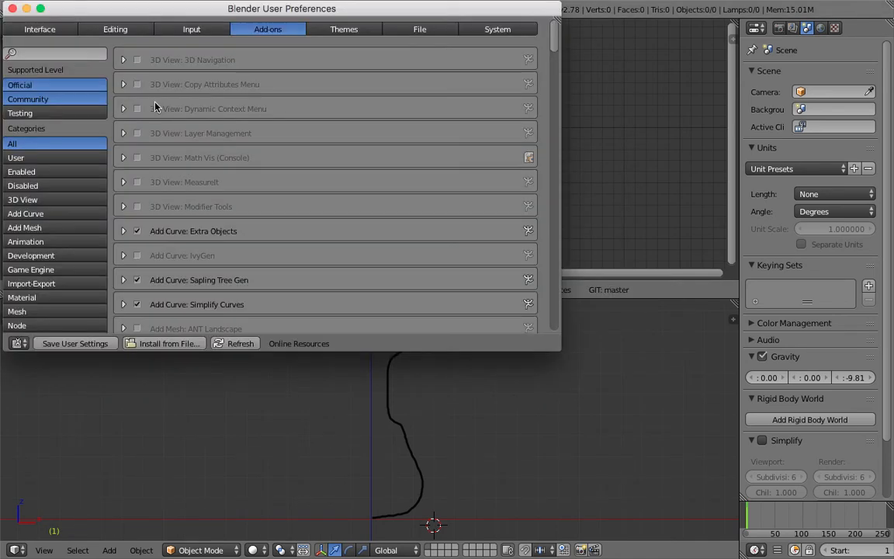
pyautogui.moveTo(130, 10); pyautogui.dragTo(259, 38)
pyautogui.click(214, 81)
pyautogui.write('sv')
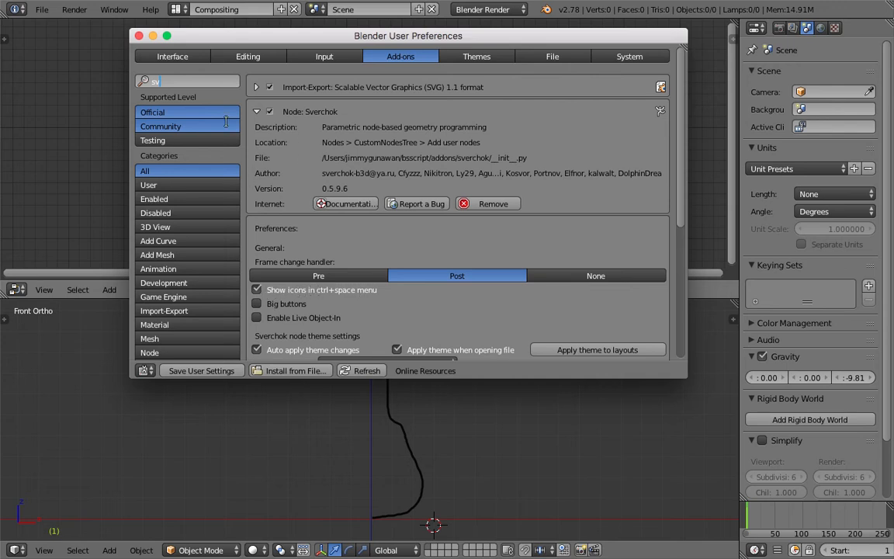
pyautogui.click(139, 36)
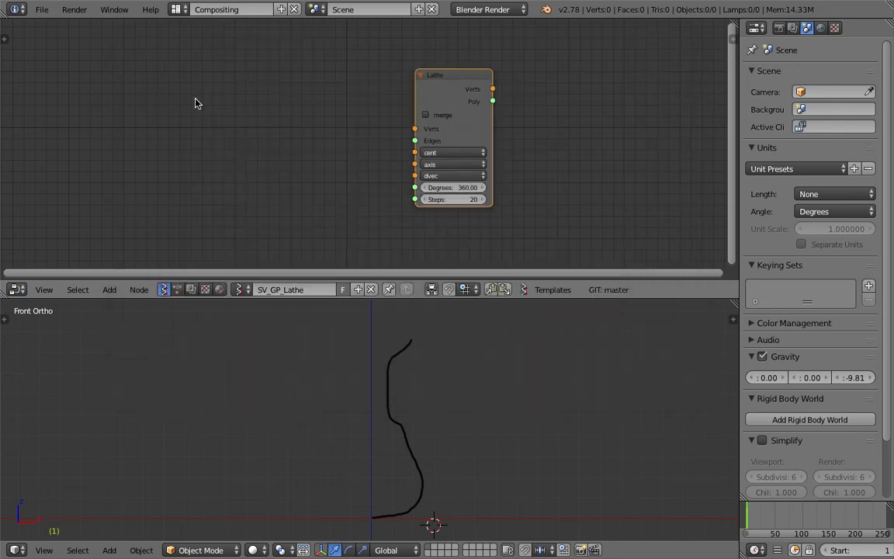
# Add an Object ID Selector node before the Lathe node and set its data type to grease_pencil.
pyautogui.hotkey('shift', 'a')
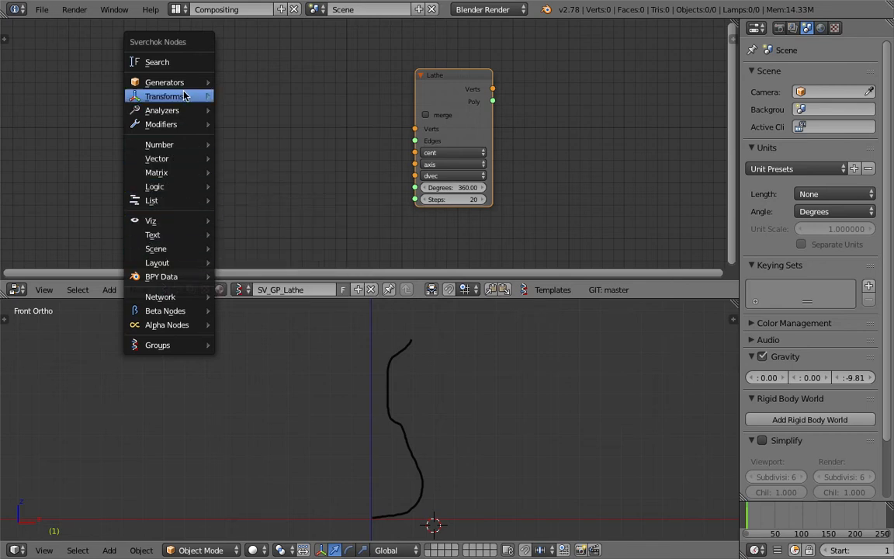
pyautogui.moveTo(187, 83)
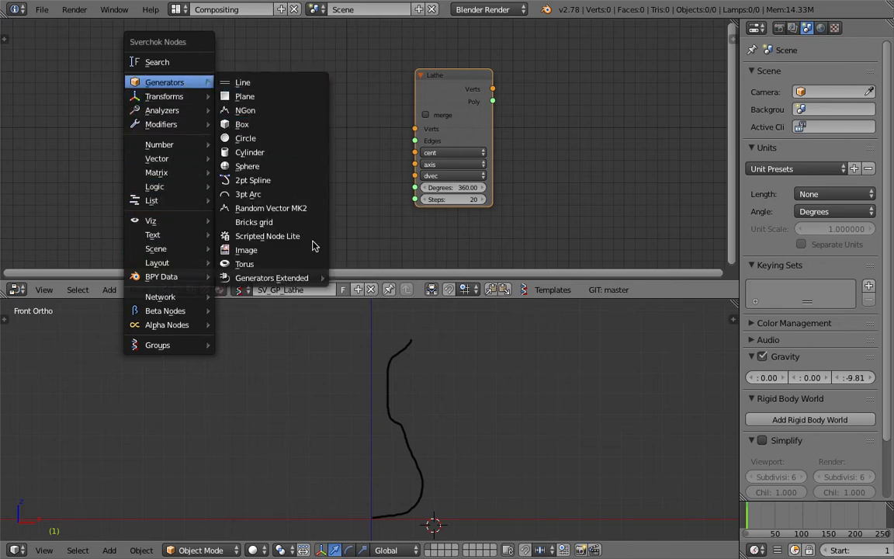
pyautogui.moveTo(308, 281)
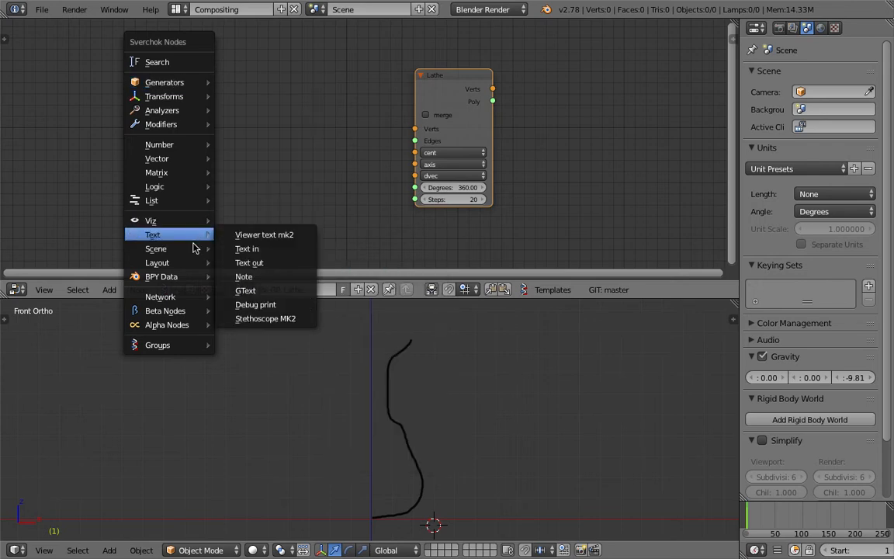
pyautogui.moveTo(182, 276)
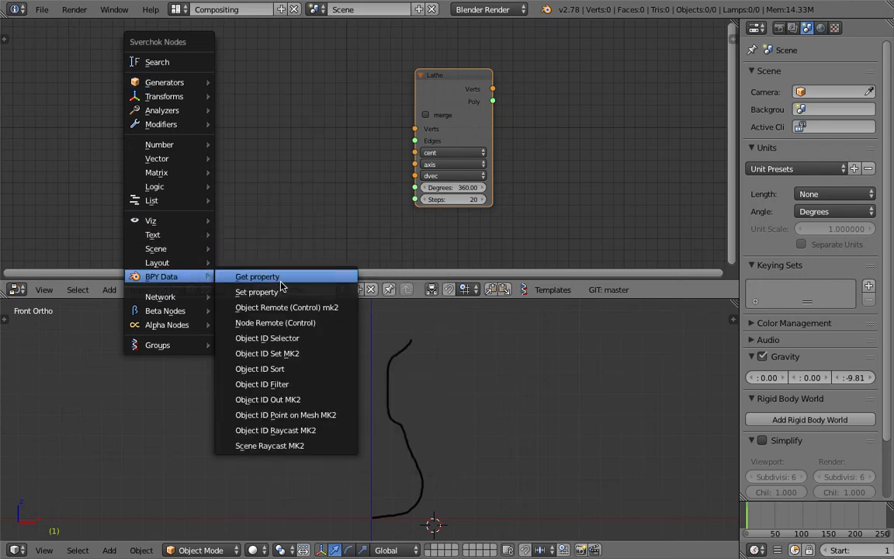
pyautogui.click(300, 342)
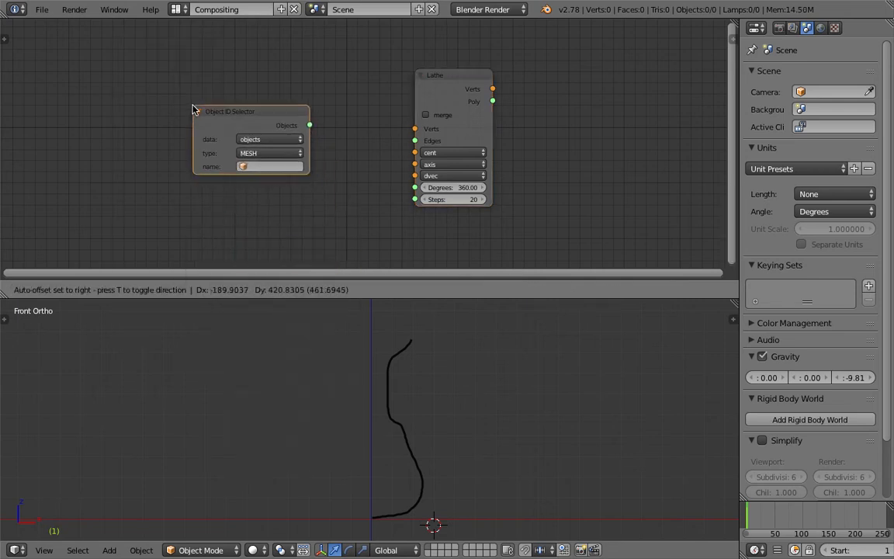
pyautogui.click(180, 82)
pyautogui.click(268, 139)
pyautogui.click(260, 188)
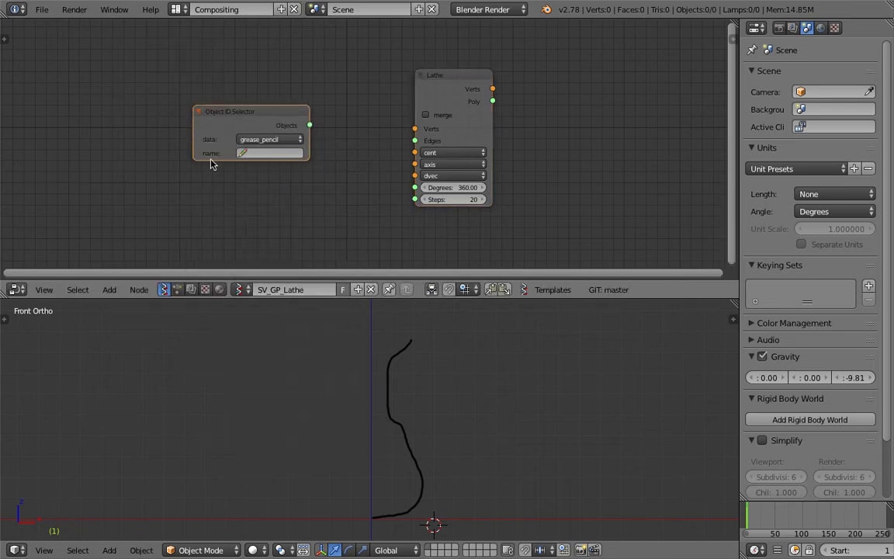
# Set the Object ID Selector's name to GPencil and its layer to GP_Layer.
pyautogui.scroll(1, 265, 165)
pyautogui.click(262, 160)
pyautogui.click(241, 173)
pyautogui.click(257, 171)
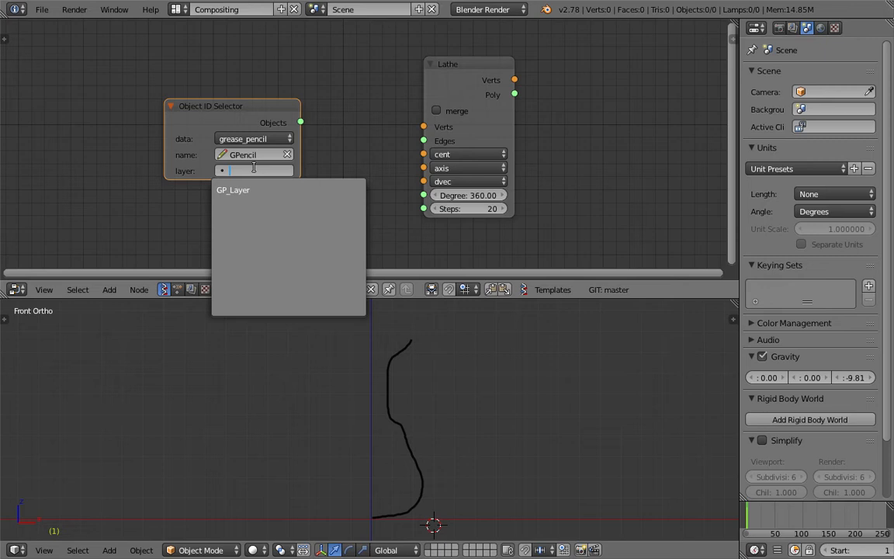
pyautogui.click(270, 192)
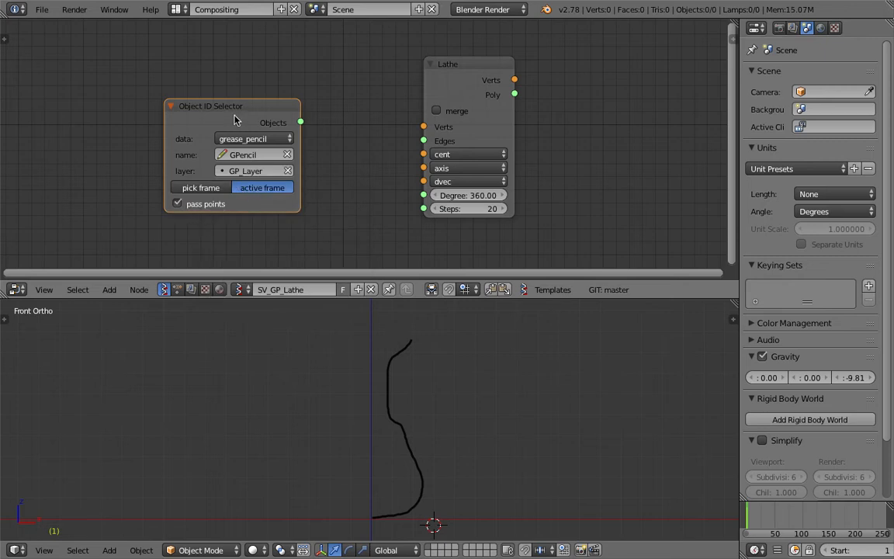
# Spread the Object ID Selector and Lathe nodes further apart and save the file.
pyautogui.moveTo(211, 107); pyautogui.dragTo(195, 97)
pyautogui.scroll(1, 233, 187)
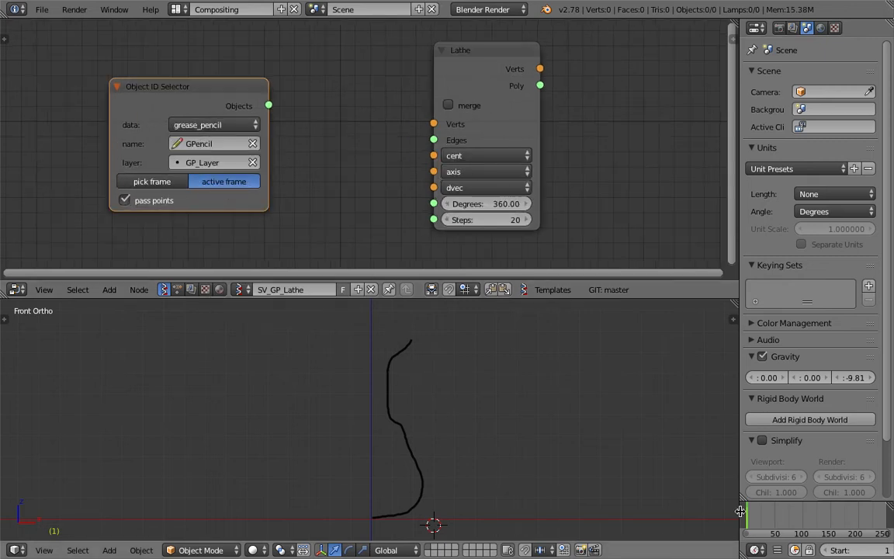
pyautogui.moveTo(274, 172); pyautogui.dragTo(326, 160, button='middle')
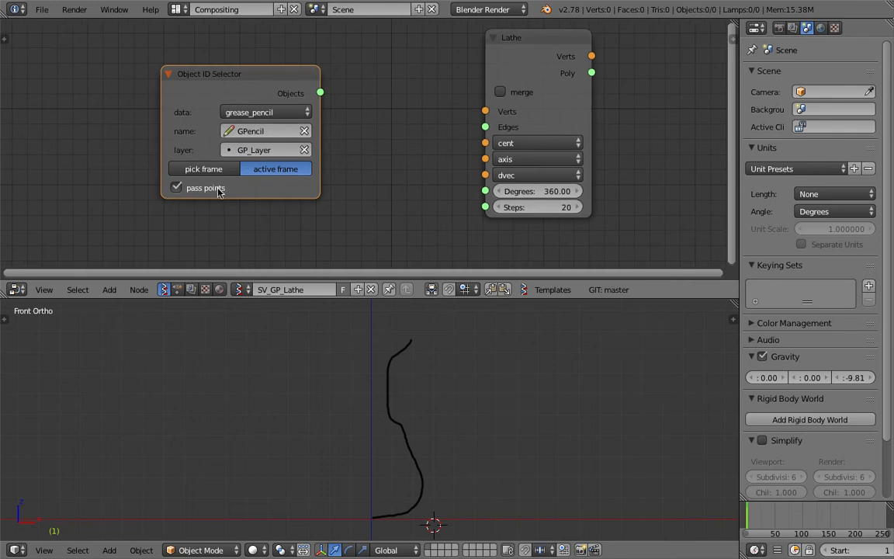
pyautogui.moveTo(250, 92); pyautogui.dragTo(219, 91)
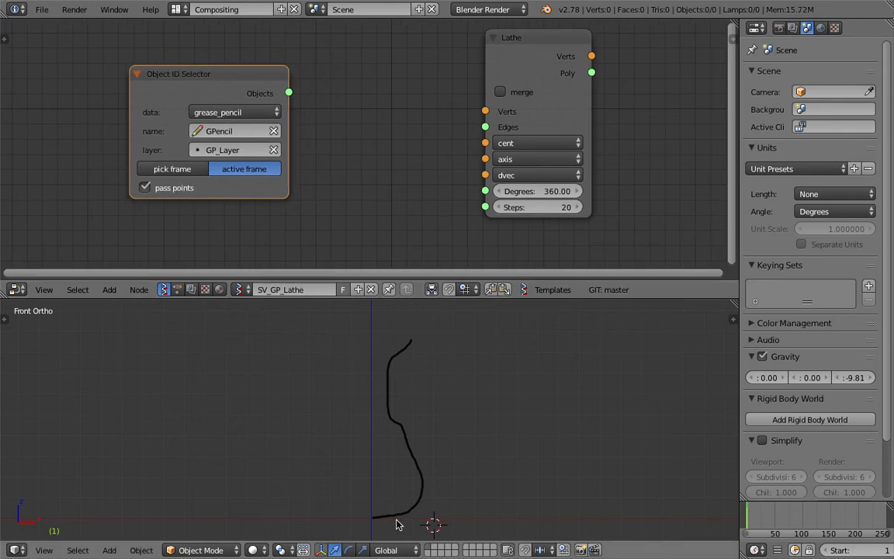
pyautogui.moveTo(289, 92); pyautogui.dragTo(519, 59)
pyautogui.moveTo(251, 81); pyautogui.dragTo(491, 71)
pyautogui.hotkey('ctrl', 's')
pyautogui.click(226, 82)
pyautogui.moveTo(541, 58); pyautogui.dragTo(514, 66)
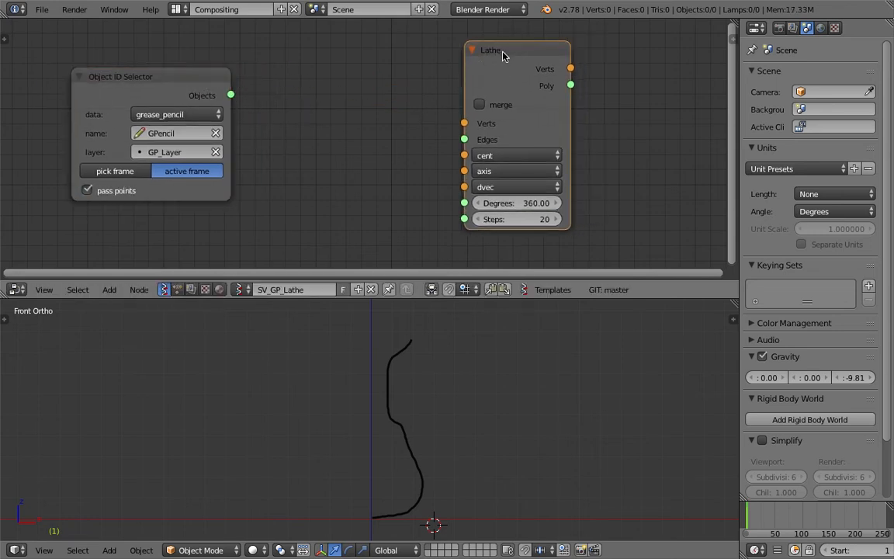
# Add a UV Connection node between the two nodes and link the Objects output to its first vertices input.
pyautogui.hotkey('shift', 'a')
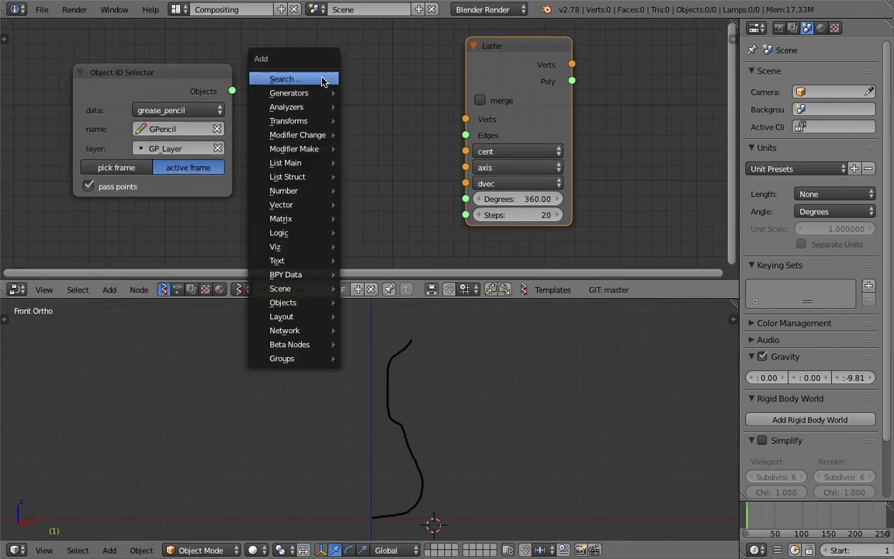
pyautogui.click(320, 77)
pyautogui.press('BackSpace')
pyautogui.write('uv')
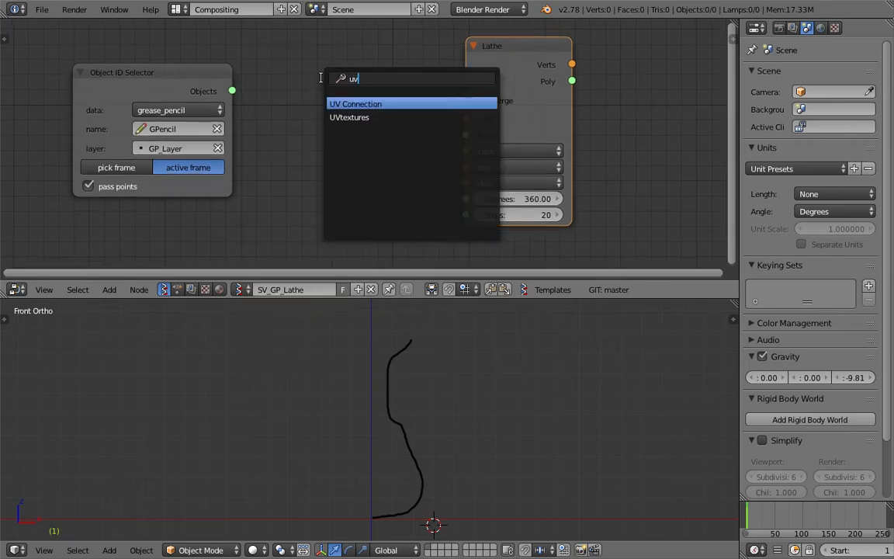
pyautogui.press('Return')
pyautogui.click(300, 63)
pyautogui.moveTo(232, 91); pyautogui.dragTo(313, 204)
pyautogui.moveTo(349, 85); pyautogui.dragTo(333, 88)
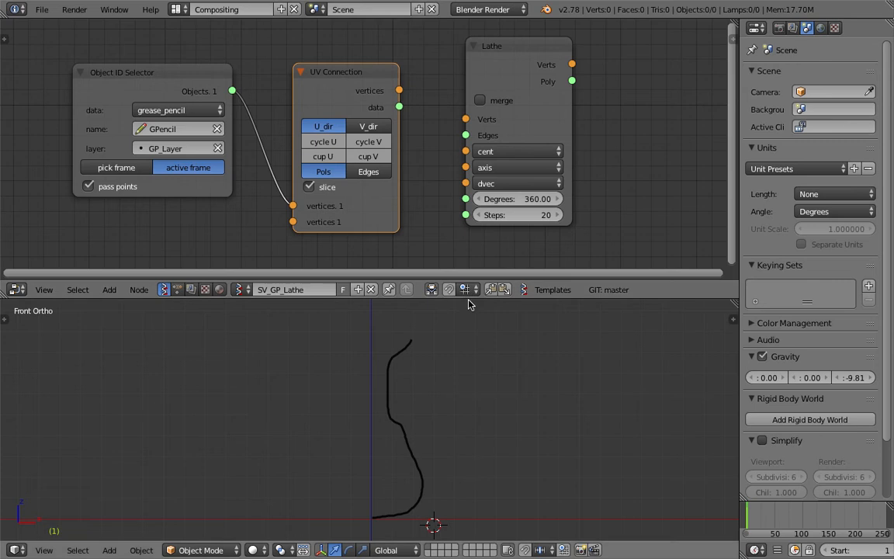
# Make the node editor area taller and reposition the Lathe and UV Connection nodes with more space.
pyautogui.moveTo(467, 303); pyautogui.dragTo(467, 369)
pyautogui.moveTo(481, 126); pyautogui.dragTo(531, 143)
pyautogui.click(328, 120)
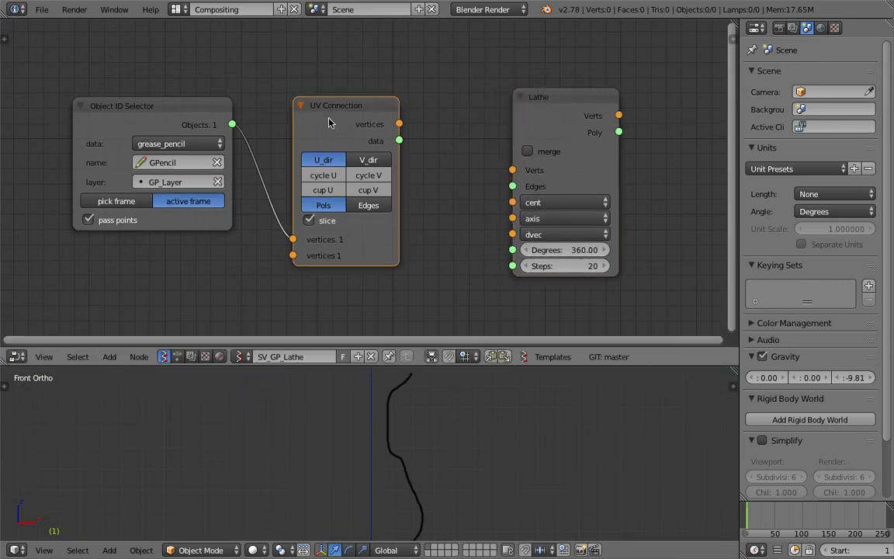
pyautogui.moveTo(329, 123); pyautogui.dragTo(309, 155)
pyautogui.moveTo(355, 39); pyautogui.dragTo(339, 102, button='middle')
# Try to add a viewer node by searching the node list for "vie".
pyautogui.hotkey('shift', 'a')
pyautogui.click(339, 101)
pyautogui.write('vie')
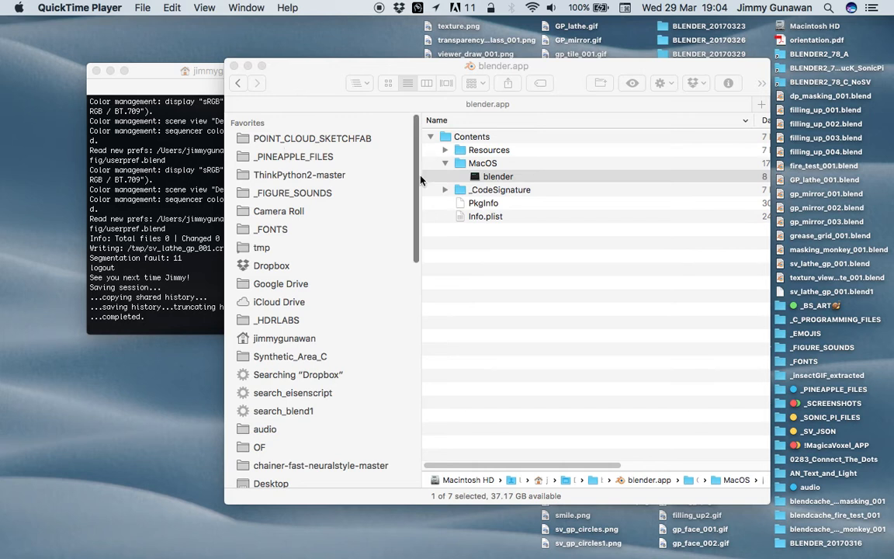
# Close the old terminal window and relaunch Blender from the blender executable in the MacOS folder of blender.app.
pyautogui.click(490, 176)
pyautogui.click(490, 184)
pyautogui.click(489, 178)
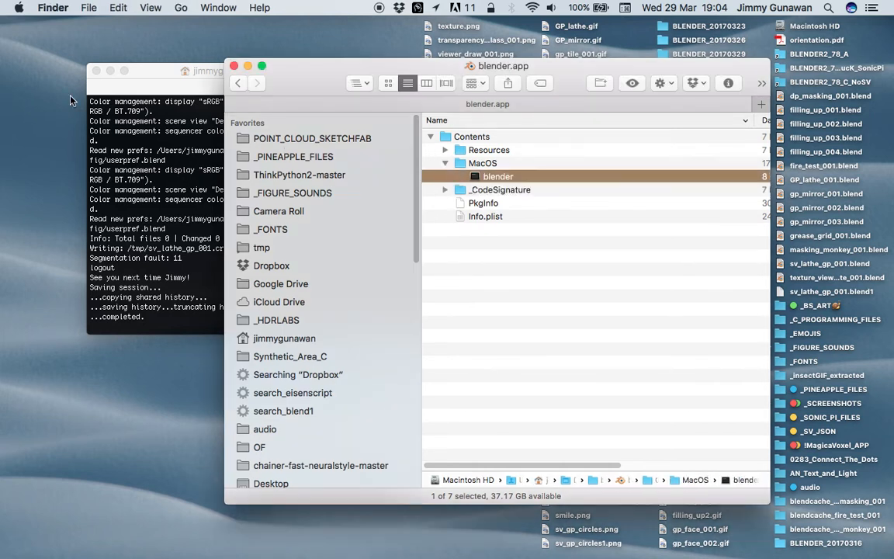
pyautogui.click(96, 71)
pyautogui.click(96, 71)
pyautogui.doubleClick(499, 178)
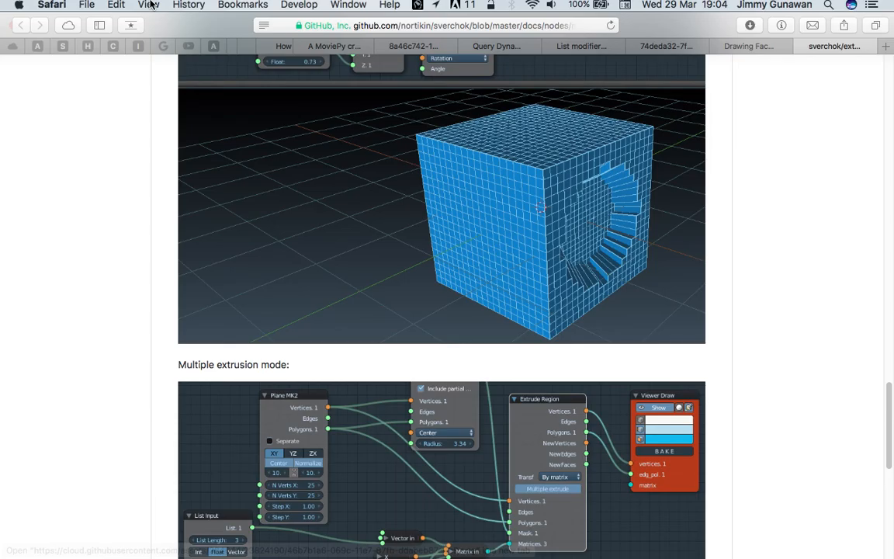
# Hide the applications other than Safari and dismiss the Blender problem report.
pyautogui.click(51, 5)
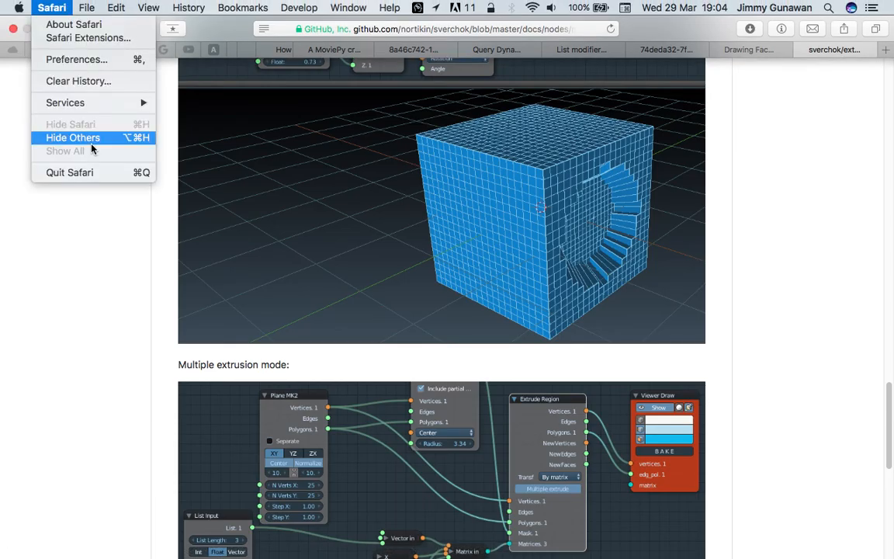
pyautogui.click(84, 133)
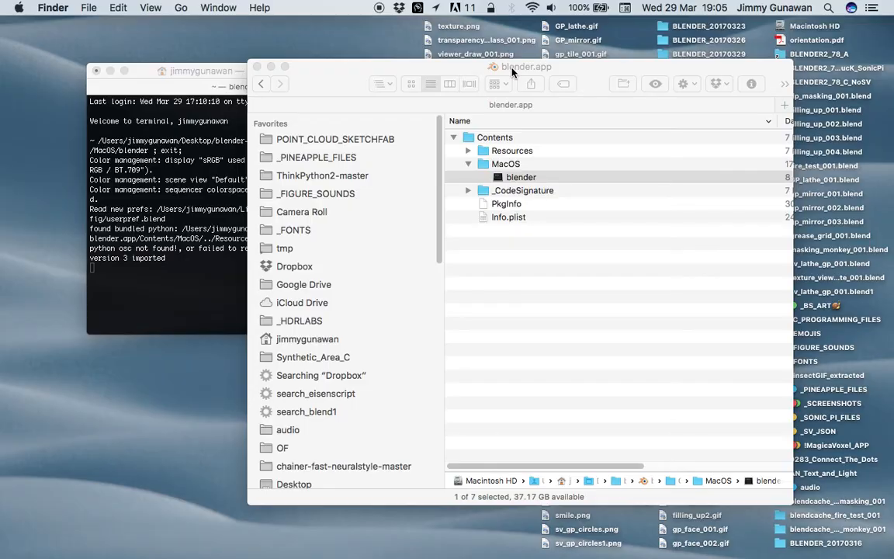
pyautogui.click(512, 71)
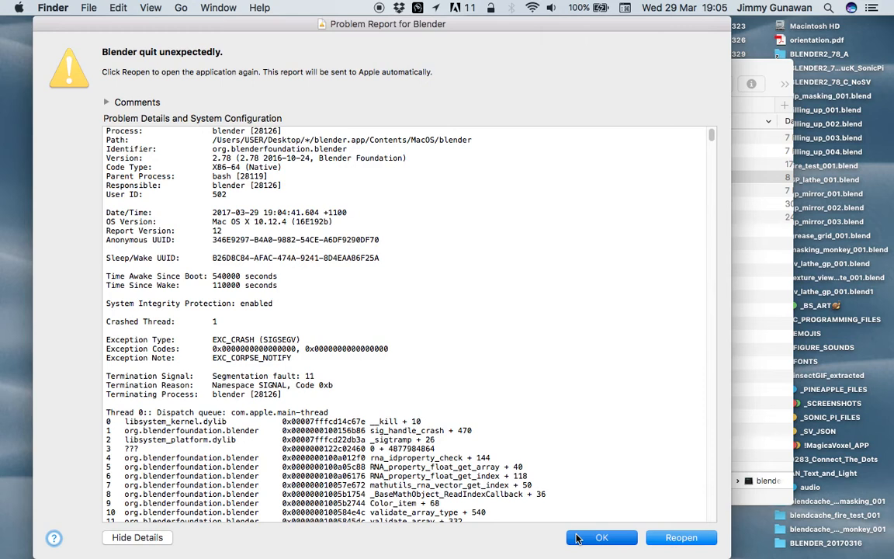
pyautogui.click(577, 538)
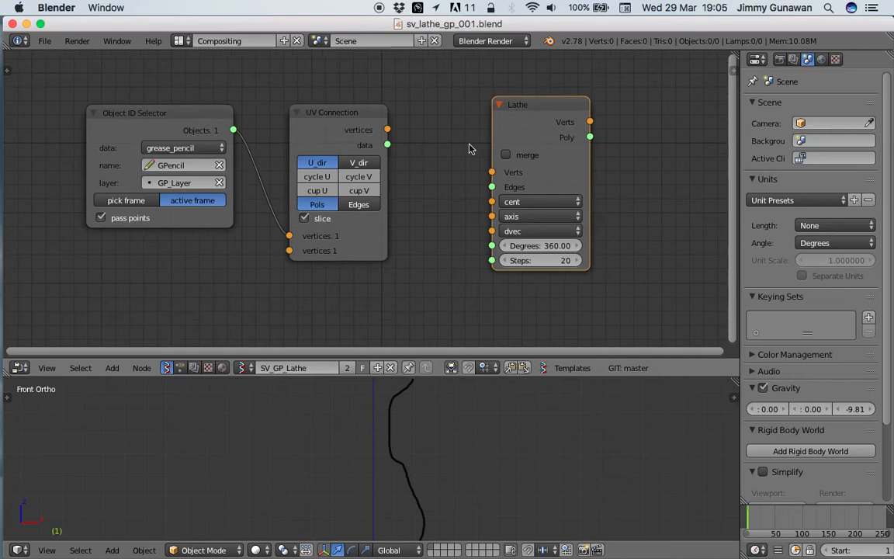
pyautogui.keyDown('ctrl'); pyautogui.hscroll(3, 536, 136); pyautogui.keyUp('ctrl')
pyautogui.hotkey('shift', 'a')
pyautogui.press('Escape')
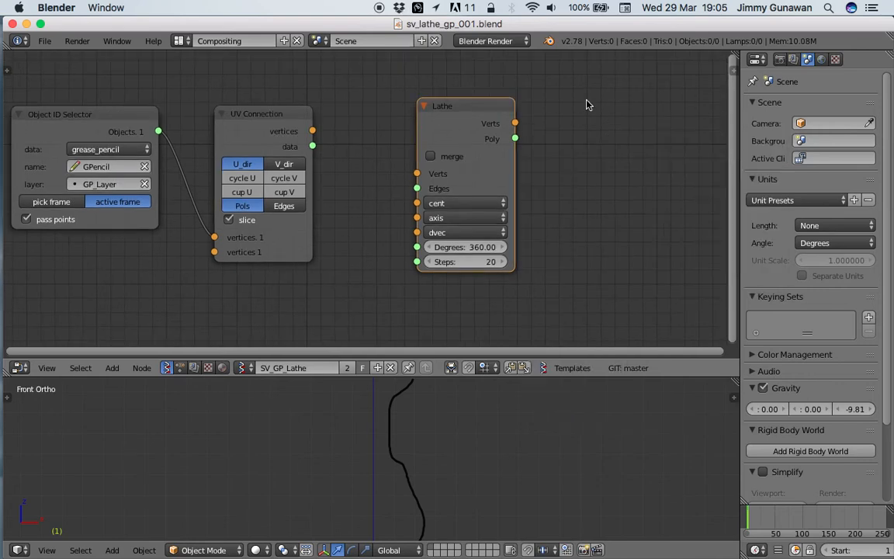
pyautogui.hotkey('shift', 'a')
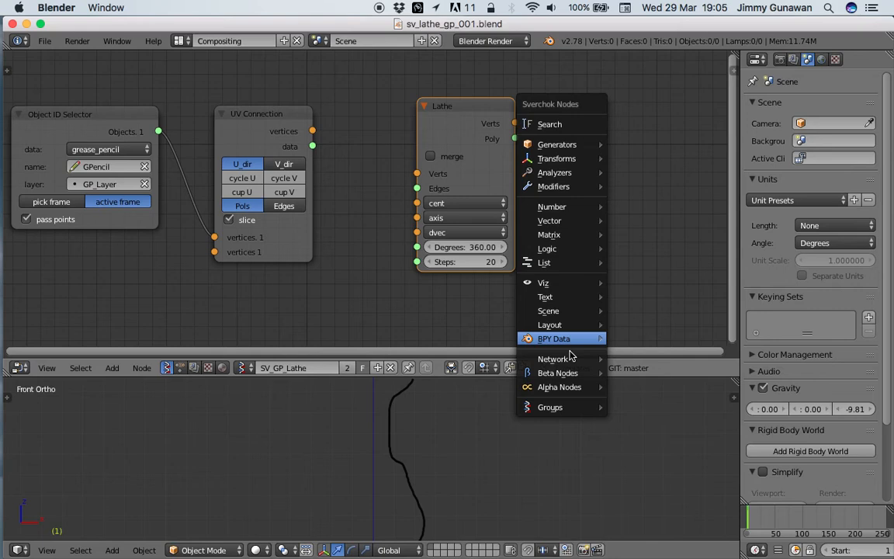
pyautogui.moveTo(578, 408)
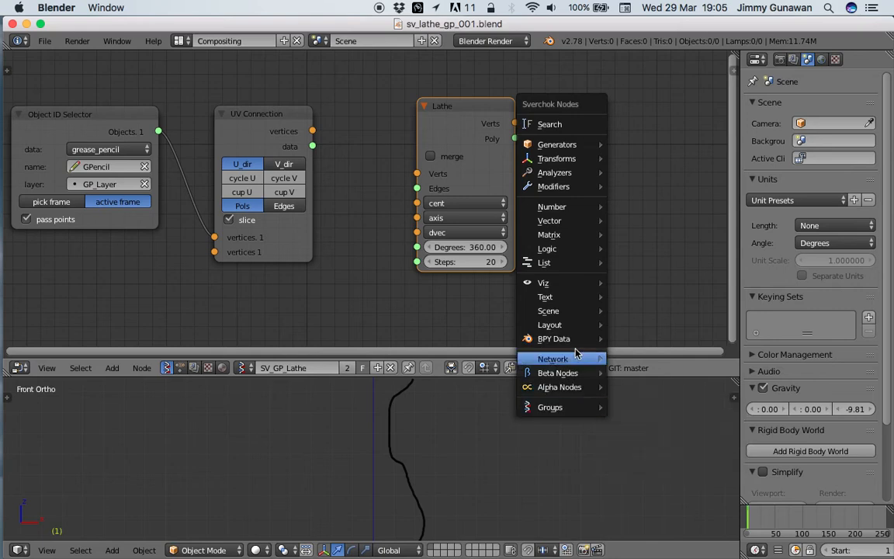
pyautogui.moveTo(466, 105); pyautogui.dragTo(480, 107)
pyautogui.moveTo(560, 104); pyautogui.dragTo(521, 106, button='middle')
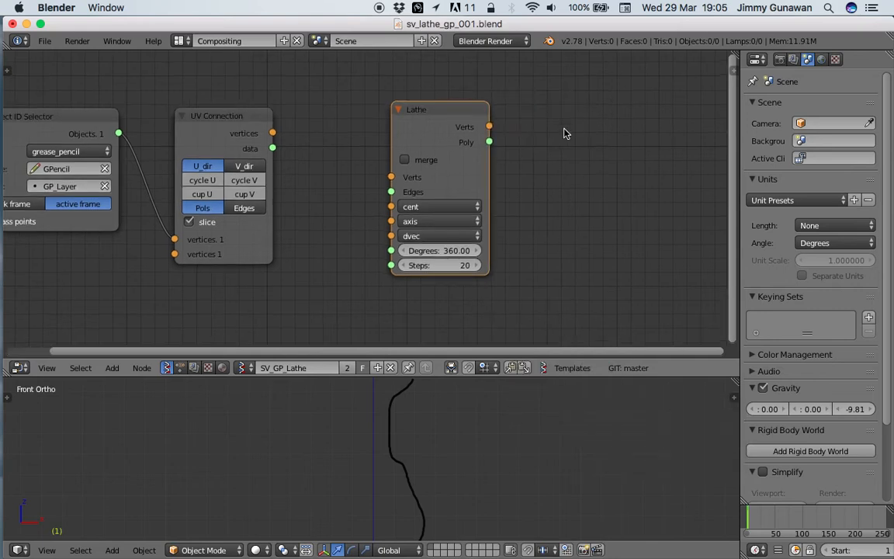
pyautogui.press('space')
pyautogui.write('sahf')
pyautogui.press('Escape')
pyautogui.hotkey('shift', 'a')
pyautogui.click(574, 155)
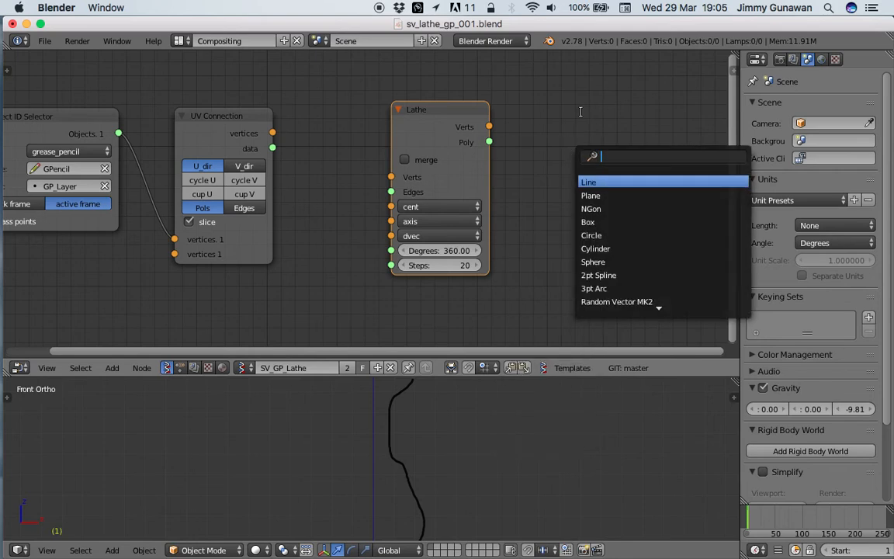
pyautogui.press('Escape')
# Add a Viewer Draw node beyond the Lathe node and link the Object ID Selector's Objects output to its vertices input.
pyautogui.hotkey('shift', 'a')
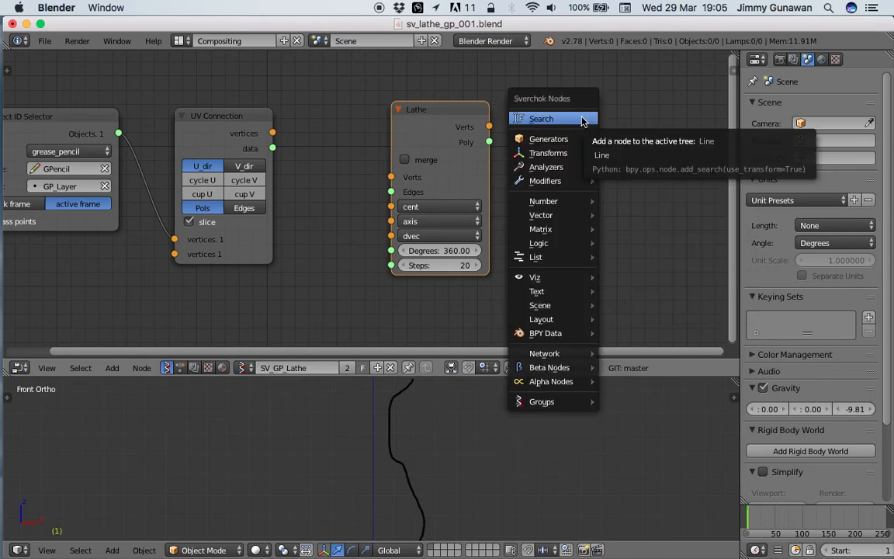
pyautogui.moveTo(592, 270)
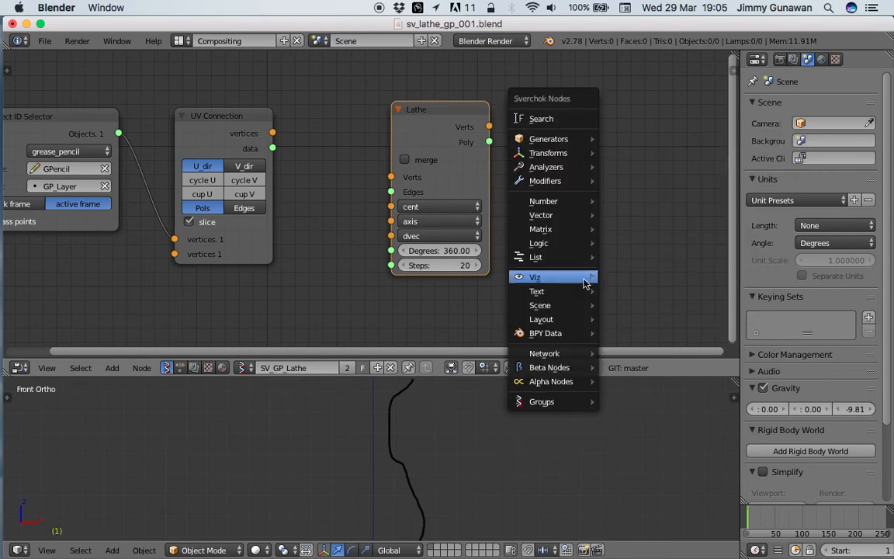
pyautogui.moveTo(578, 186)
pyautogui.click(635, 278)
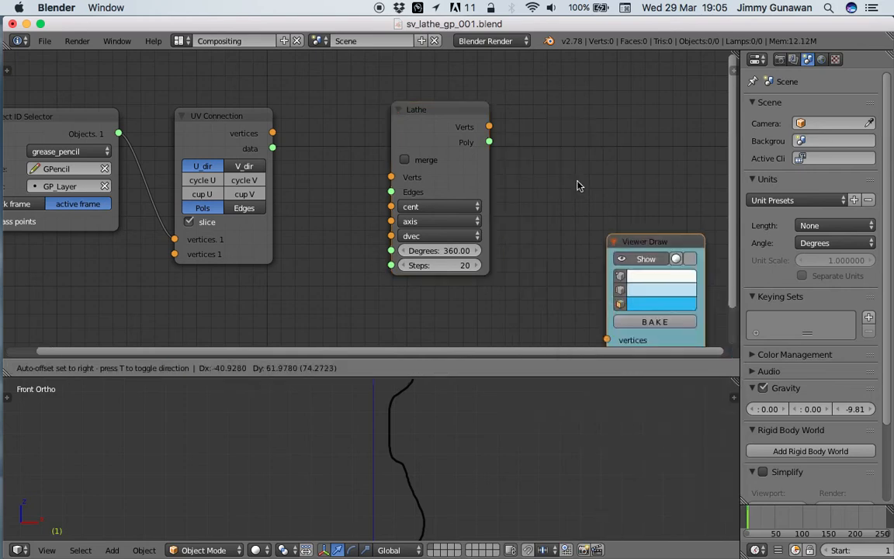
pyautogui.click(550, 129)
pyautogui.moveTo(441, 116); pyautogui.dragTo(402, 142)
pyautogui.moveTo(402, 142); pyautogui.dragTo(442, 145, button='middle')
pyautogui.scroll(-1, 463, 125)
pyautogui.moveTo(163, 134)
pyautogui.mouseDown()
pyautogui.moveTo(153, 149)
pyautogui.moveTo(470, 164)
pyautogui.moveTo(551, 220)
pyautogui.mouseUp()
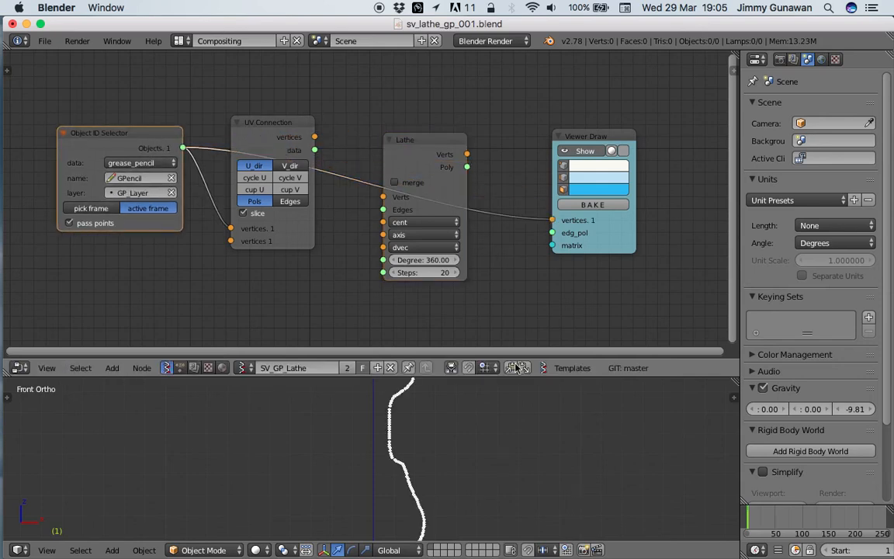
pyautogui.scroll(-1, 403, 473)
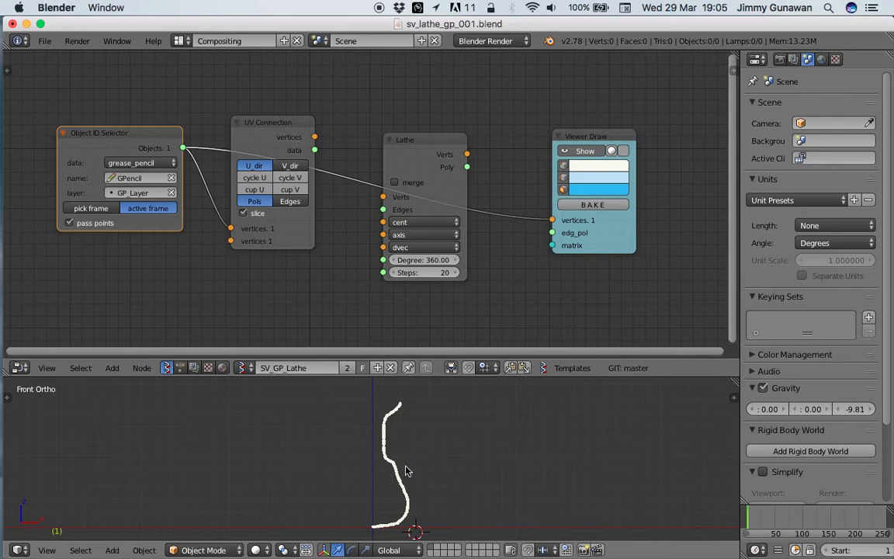
pyautogui.moveTo(489, 261); pyautogui.dragTo(494, 257, button='middle')
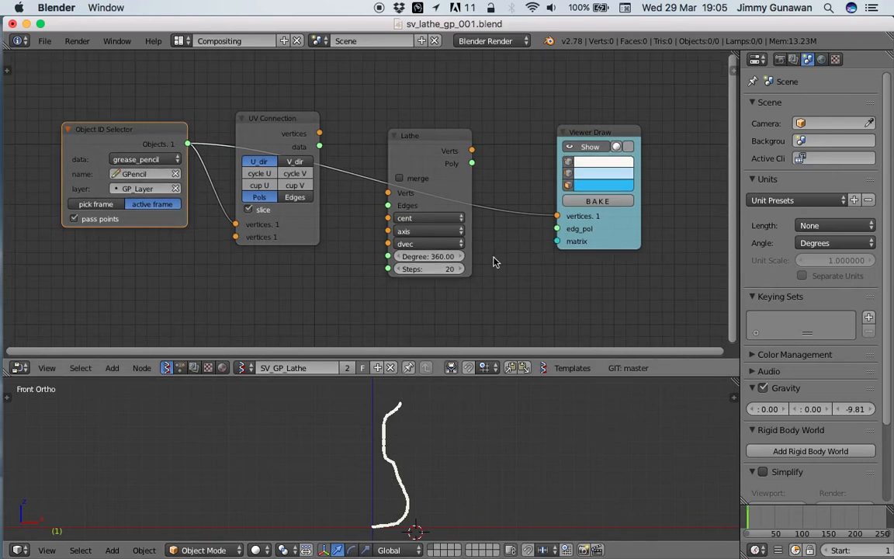
# Rearrange the nodes so UV Connection sits between Object ID Selector and Viewer Draw with Lathe set aside, and save the file.
pyautogui.moveTo(303, 119); pyautogui.dragTo(419, 318)
pyautogui.moveTo(562, 143); pyautogui.dragTo(312, 184)
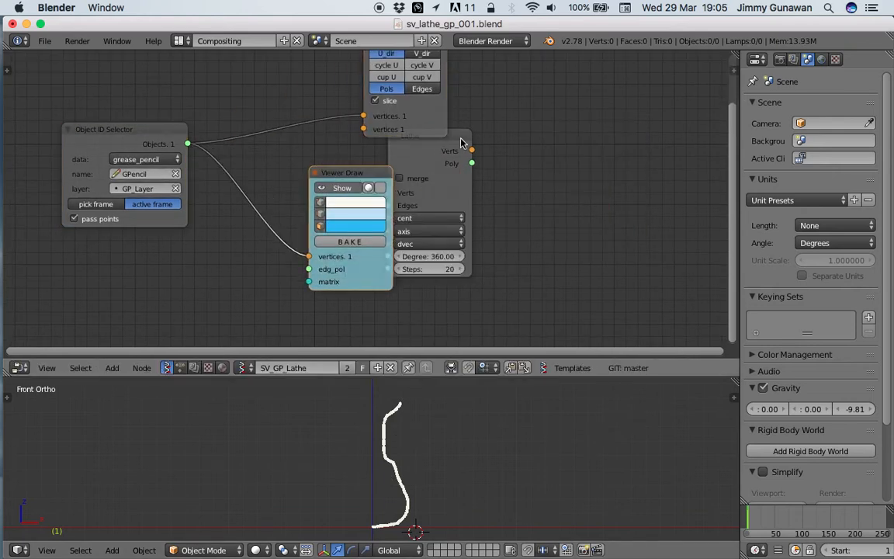
pyautogui.moveTo(441, 140); pyautogui.dragTo(544, 157)
pyautogui.scroll(2, 339, 214)
pyautogui.hotkey('ctrl', 's')
pyautogui.click(336, 204)
pyautogui.moveTo(347, 183); pyautogui.dragTo(321, 218, button='middle')
pyautogui.moveTo(348, 199); pyautogui.dragTo(612, 68)
pyautogui.moveTo(241, 149); pyautogui.dragTo(260, 197, button='middle')
pyautogui.moveTo(388, 80); pyautogui.dragTo(315, 83)
pyautogui.scroll(1, 341, 136)
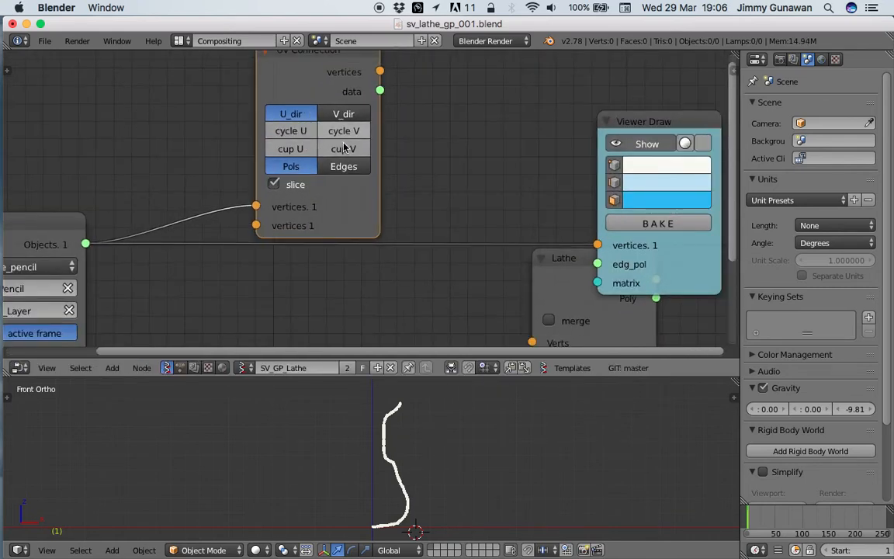
# Switch the UV Connection node's output to Edges and place the Viewer Draw node beside it.
pyautogui.click(345, 171)
pyautogui.scroll(-1, 445, 178)
pyautogui.moveTo(445, 178); pyautogui.dragTo(406, 206, button='middle')
pyautogui.moveTo(558, 162); pyautogui.dragTo(467, 102)
pyautogui.scroll(10, 464, 505)
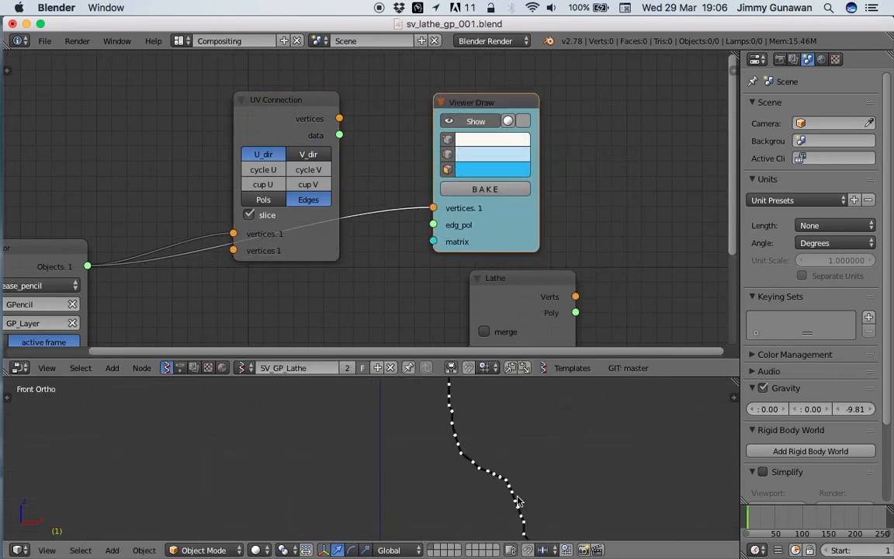
# Link the UV Connection's vertices and data outputs to the Viewer Draw's vertices and edg_pol inputs.
pyautogui.moveTo(340, 119)
pyautogui.mouseDown()
pyautogui.moveTo(425, 193)
pyautogui.moveTo(427, 229)
pyautogui.moveTo(433, 224)
pyautogui.mouseUp()
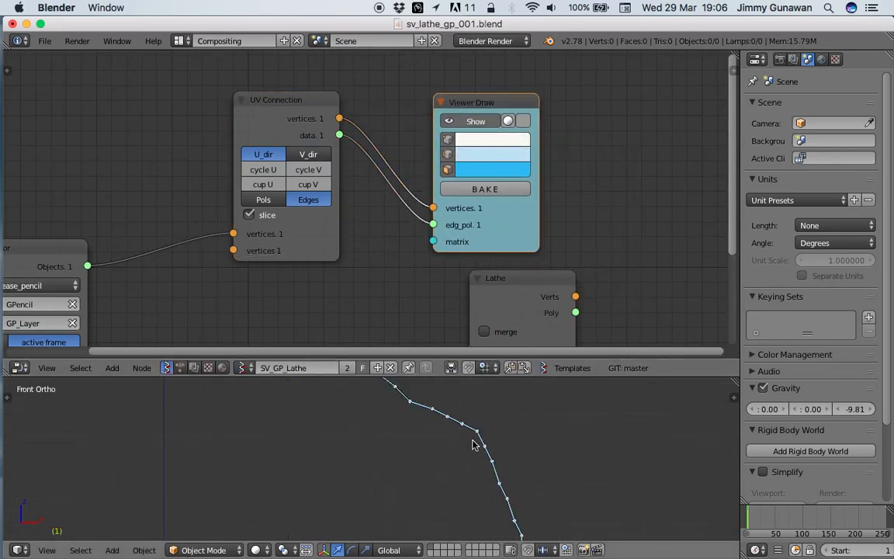
pyautogui.scroll(-3, 434, 437)
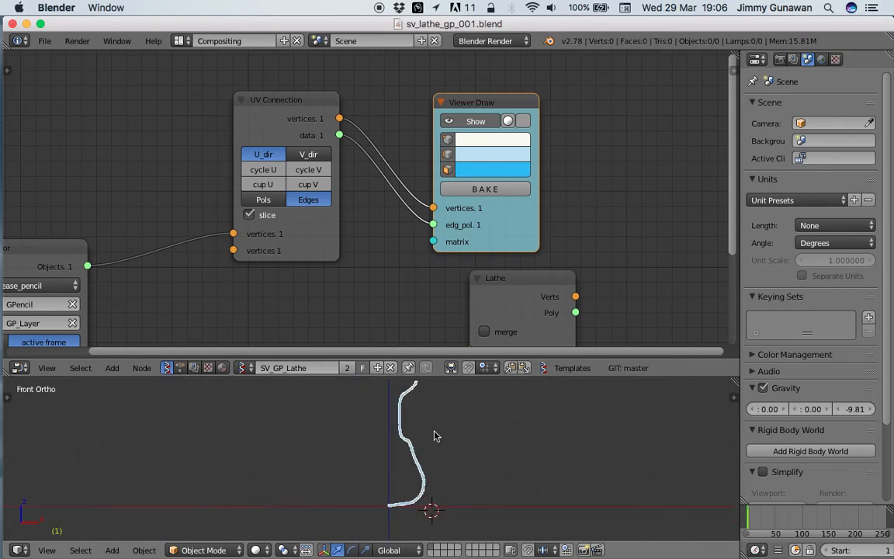
pyautogui.moveTo(419, 326); pyautogui.dragTo(500, 309, button='middle')
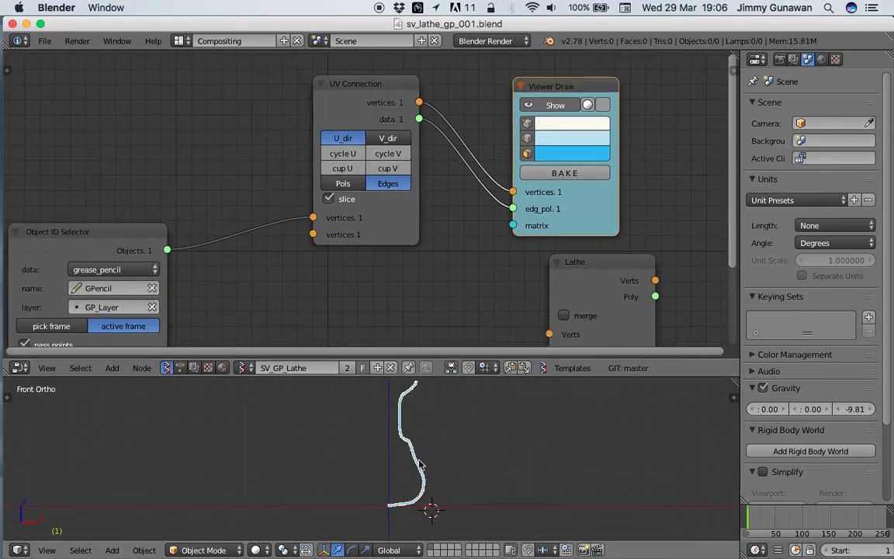
pyautogui.moveTo(263, 220); pyautogui.dragTo(313, 202, button='middle')
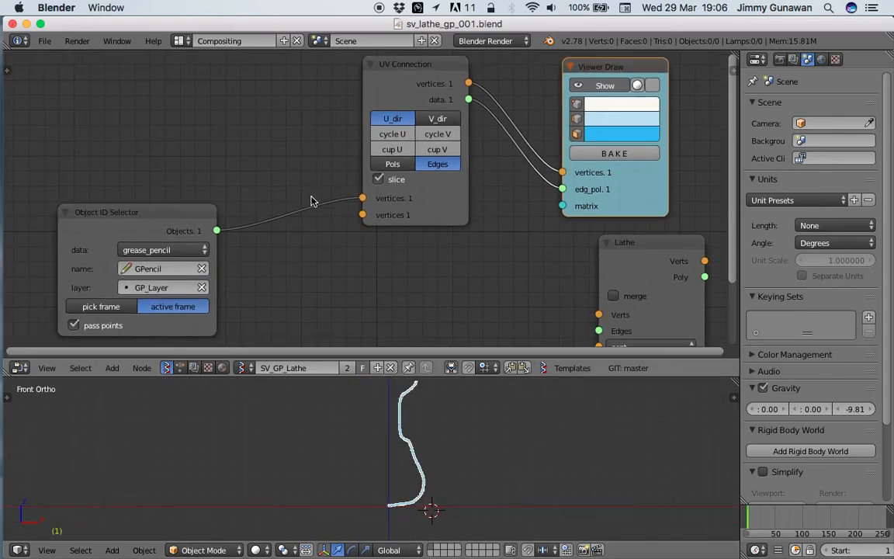
# Move the Object ID Selector aside, insert a Vector Interpolation node on its link to UV Connection, and set t to 0.83.
pyautogui.moveTo(167, 219); pyautogui.dragTo(84, 208)
pyautogui.moveTo(230, 137); pyautogui.dragTo(262, 124, button='middle')
pyautogui.hotkey('shift', 'a')
pyautogui.click(262, 122)
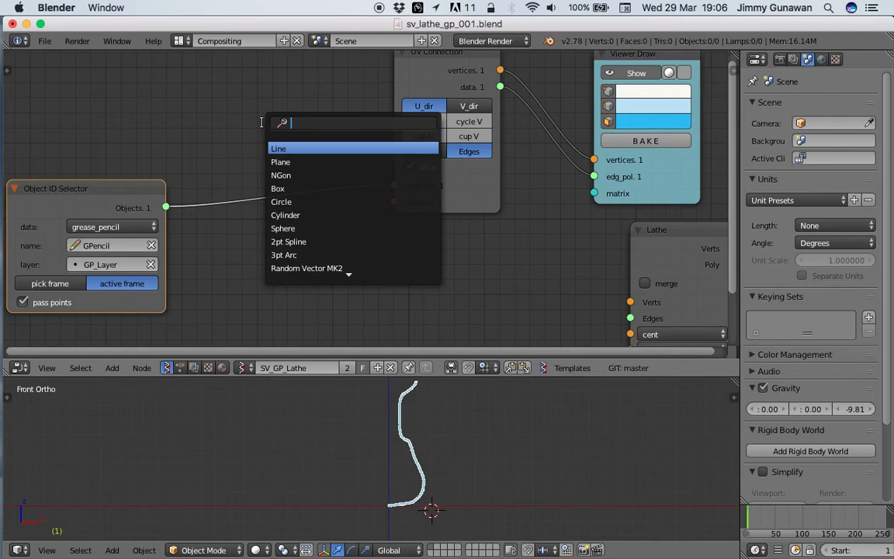
pyautogui.write('vector i')
pyautogui.press('Down')
pyautogui.press('Down')
pyautogui.press('Down')
pyautogui.press('Return')
pyautogui.click(229, 107)
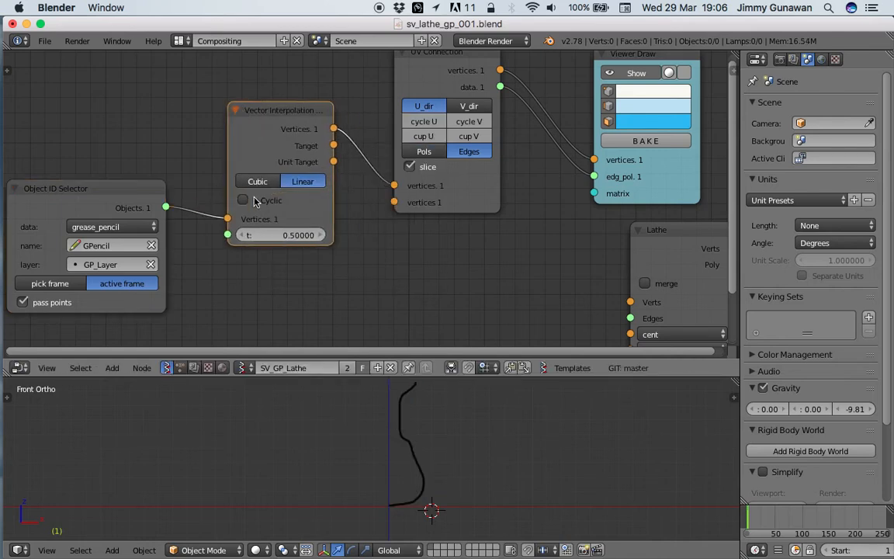
pyautogui.moveTo(283, 235); pyautogui.dragTo(256, 235)
# Add a Range Float node above the Object ID Selector.
pyautogui.moveTo(116, 100); pyautogui.dragTo(213, 130, button='middle')
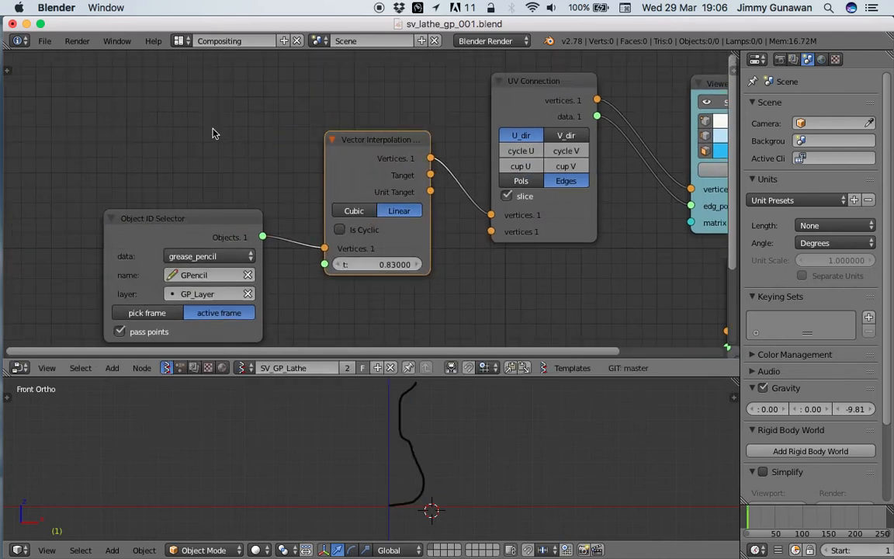
pyautogui.hotkey('shift', 'a')
pyautogui.click(212, 129)
pyautogui.write('range')
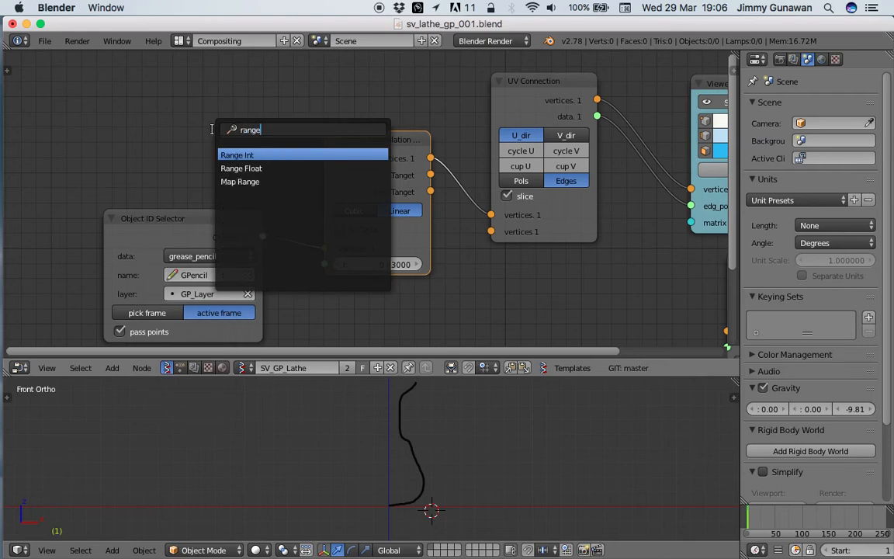
pyautogui.write(' fl')
pyautogui.press('Return')
pyautogui.click(163, 80)
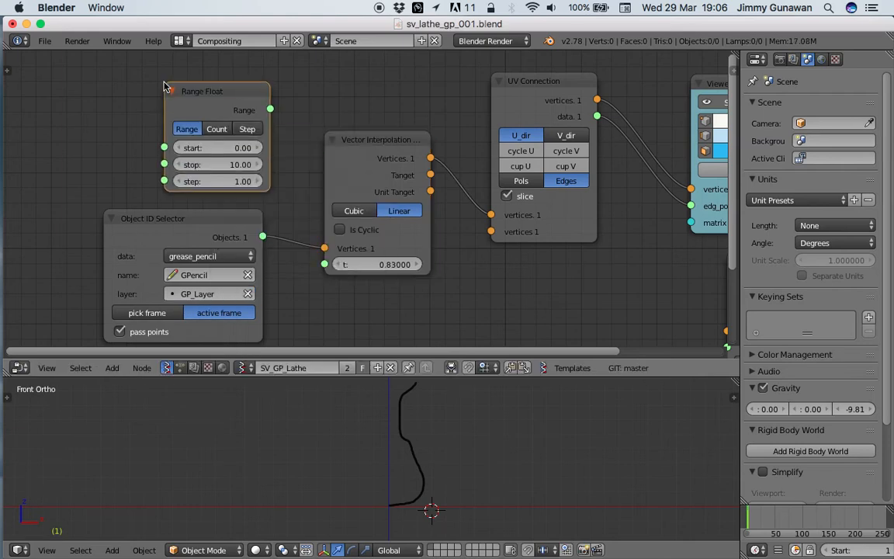
# Switch the Range Float node to Count mode with stop 1.00 and count 10.
pyautogui.click(217, 128)
pyautogui.moveTo(245, 182); pyautogui.dragTo(86, 140)
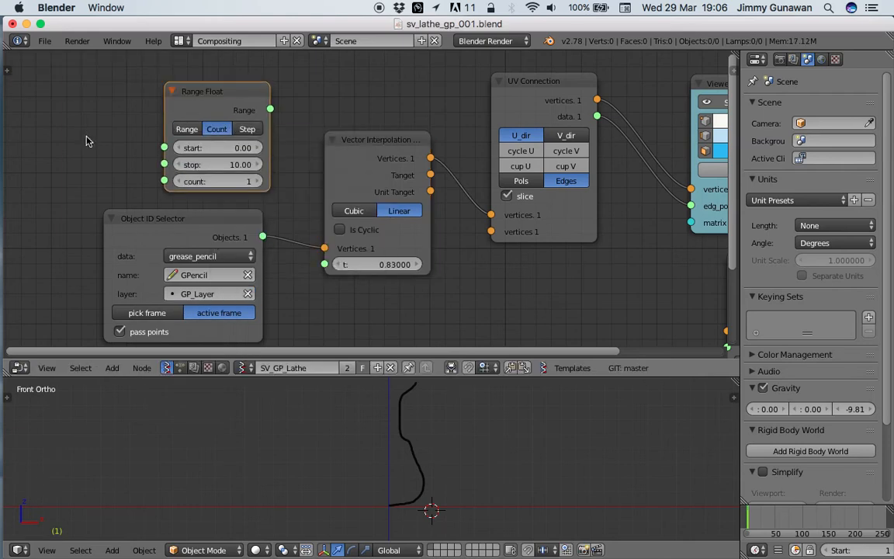
pyautogui.write('1')
pyautogui.press('Return')
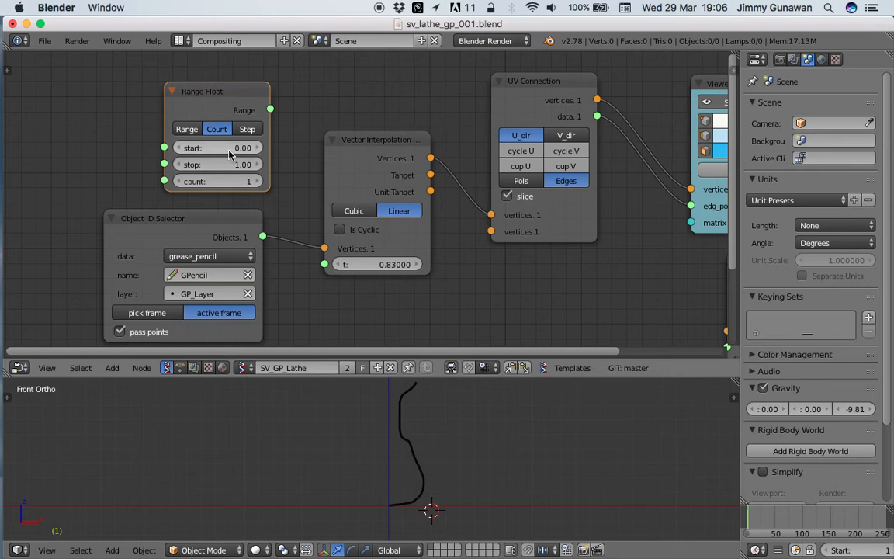
pyautogui.click(217, 179)
pyautogui.write('10')
pyautogui.press('Return')
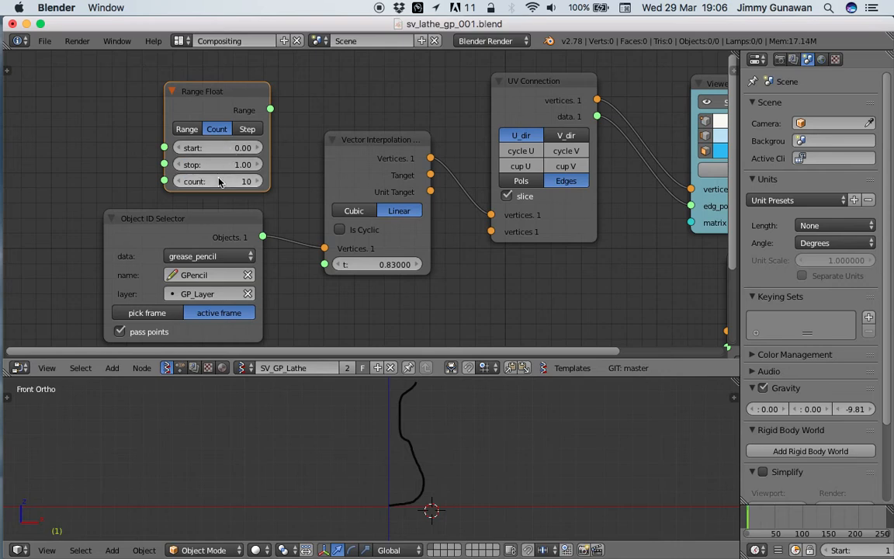
# Link the Range output to Vector Interpolation's t input, try Cubic before returning to Linear, and save the file.
pyautogui.moveTo(270, 109); pyautogui.dragTo(324, 264)
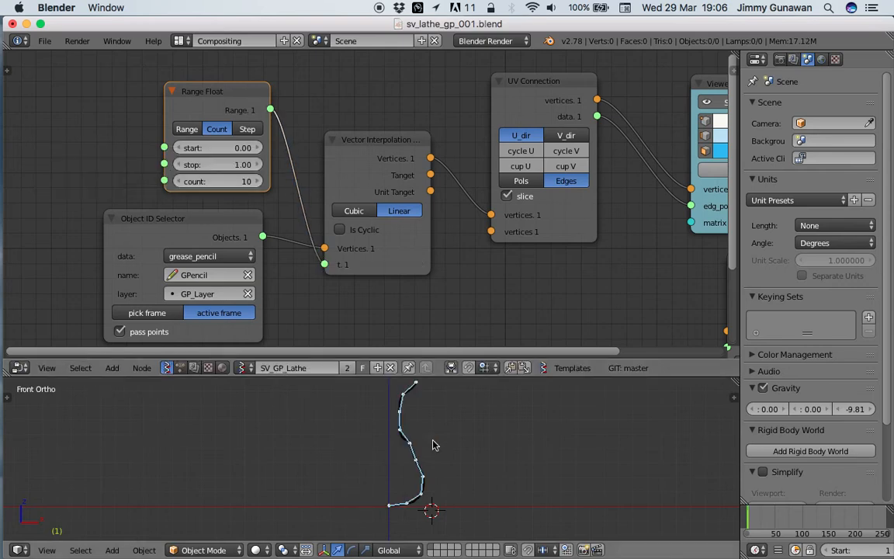
pyautogui.click(354, 210)
pyautogui.click(388, 212)
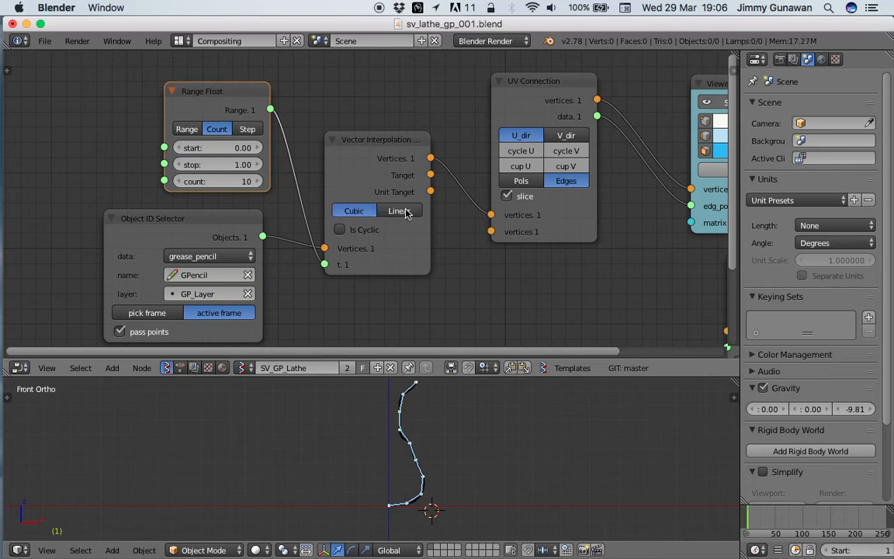
pyautogui.click(365, 228)
pyautogui.click(375, 230)
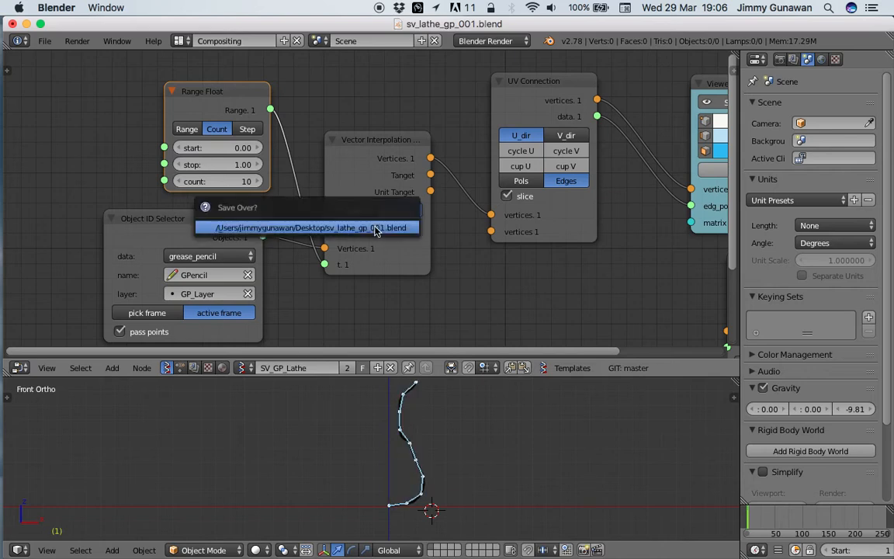
# Raise the Range Float count to 20 and save the file.
pyautogui.moveTo(230, 181)
pyautogui.mouseDown()
pyautogui.moveTo(261, 181)
pyautogui.moveTo(241, 182)
pyautogui.mouseUp()
pyautogui.hotkey('ctrl', 's')
pyautogui.click(233, 183)
# Place the Lathe node between UV Connection and Viewer Draw and link UV Connection's vertices and data to Lathe's Verts and Edges.
pyautogui.moveTo(463, 204); pyautogui.dragTo(352, 186, button='middle')
pyautogui.moveTo(440, 122); pyautogui.dragTo(314, 137, button='middle')
pyautogui.scroll(-2, 488, 163)
pyautogui.moveTo(557, 173); pyautogui.dragTo(464, 150, button='middle')
pyautogui.moveTo(468, 172); pyautogui.dragTo(633, 134)
pyautogui.moveTo(490, 225)
pyautogui.mouseDown()
pyautogui.moveTo(451, 175)
pyautogui.moveTo(454, 161)
pyautogui.mouseUp()
pyautogui.moveTo(394, 140); pyautogui.dragTo(381, 143, button='middle')
pyautogui.moveTo(295, 85); pyautogui.dragTo(373, 234)
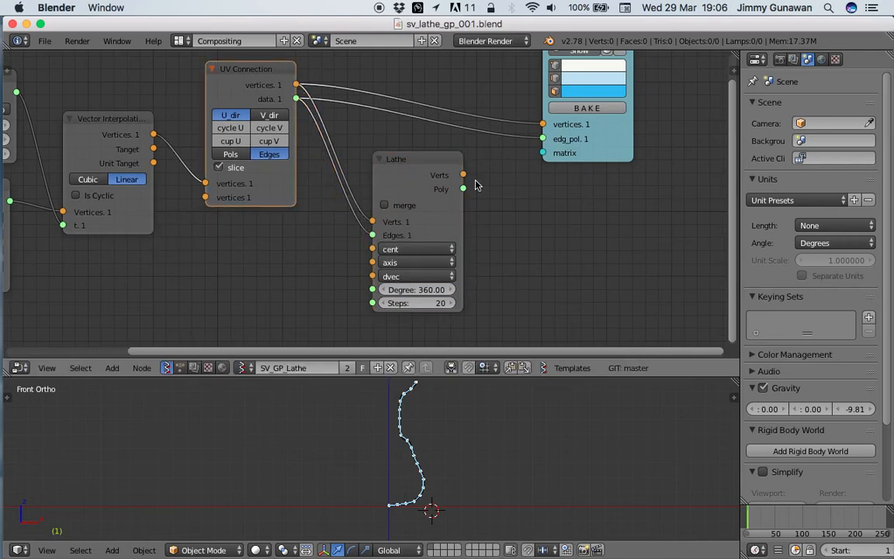
# Link the Lathe's Verts and Poly outputs to the Viewer Draw's vertices and edg_pol inputs.
pyautogui.moveTo(463, 175); pyautogui.dragTo(475, 176)
pyautogui.moveTo(533, 132); pyautogui.dragTo(543, 124)
pyautogui.moveTo(464, 189); pyautogui.dragTo(543, 139)
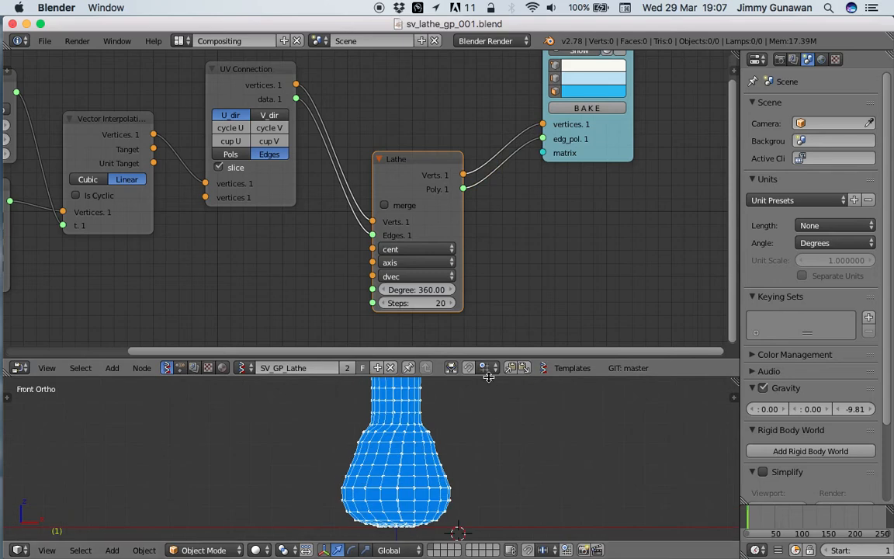
# Enlarge the 3D viewport area and inspect the lathed mesh from an angle.
pyautogui.moveTo(488, 376); pyautogui.dragTo(482, 259)
pyautogui.keyDown('shift'); pyautogui.moveTo(457, 324); pyautogui.dragTo(415, 308, button='middle'); pyautogui.keyUp('shift')
pyautogui.scroll(2, 453, 377)
pyautogui.scroll(2, 434, 362)
pyautogui.scroll(-3, 429, 374)
pyautogui.moveTo(425, 380); pyautogui.dragTo(300, 442, button='middle')
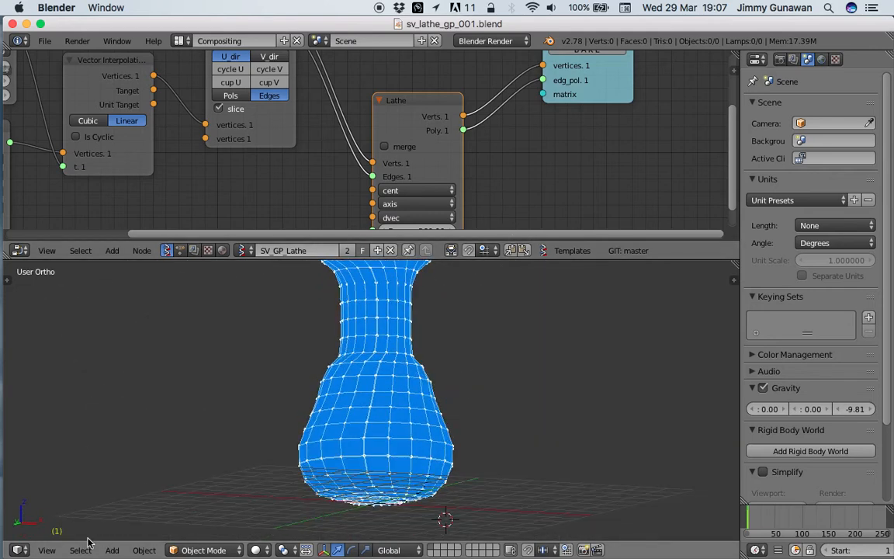
# Return the viewport to the Front orthographic view after comparing it with perspective, and save the file.
pyautogui.click(53, 547)
pyautogui.moveTo(377, 405); pyautogui.dragTo(507, 421, button='middle')
pyautogui.click(46, 549)
pyautogui.click(90, 459)
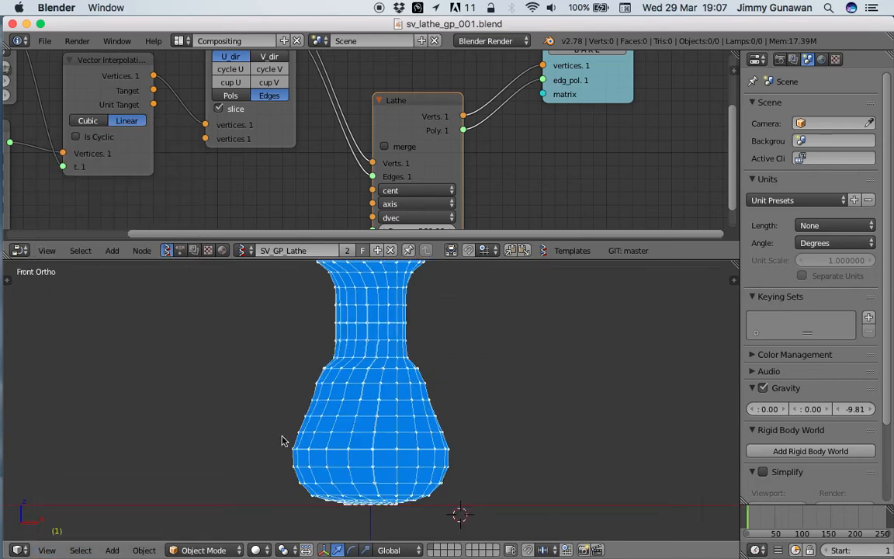
pyautogui.click(48, 550)
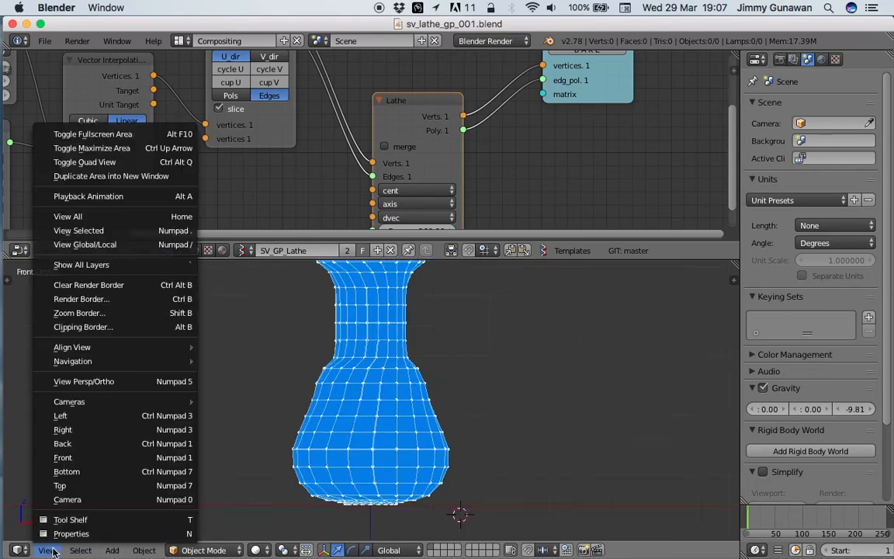
pyautogui.click(116, 379)
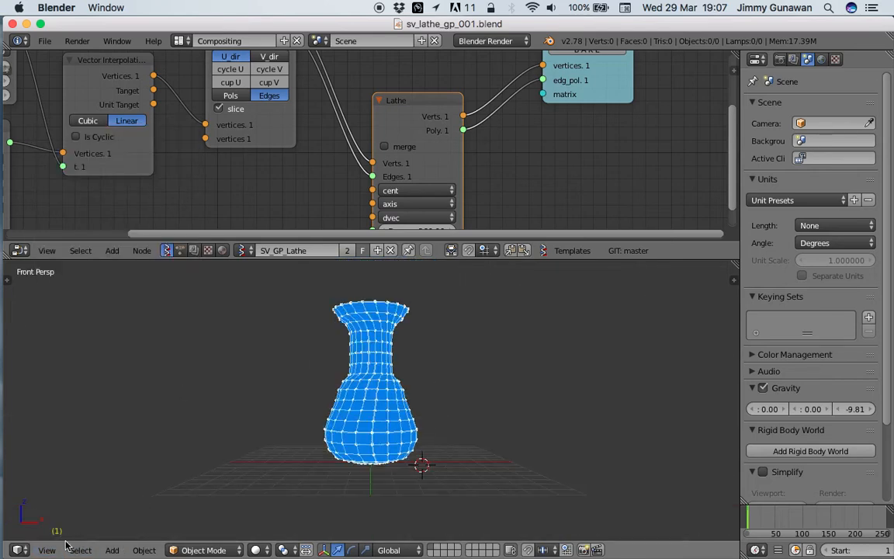
pyautogui.click(48, 549)
pyautogui.click(116, 380)
pyautogui.keyDown('shift'); pyautogui.moveTo(329, 396); pyautogui.dragTo(315, 421, button='middle'); pyautogui.keyUp('shift')
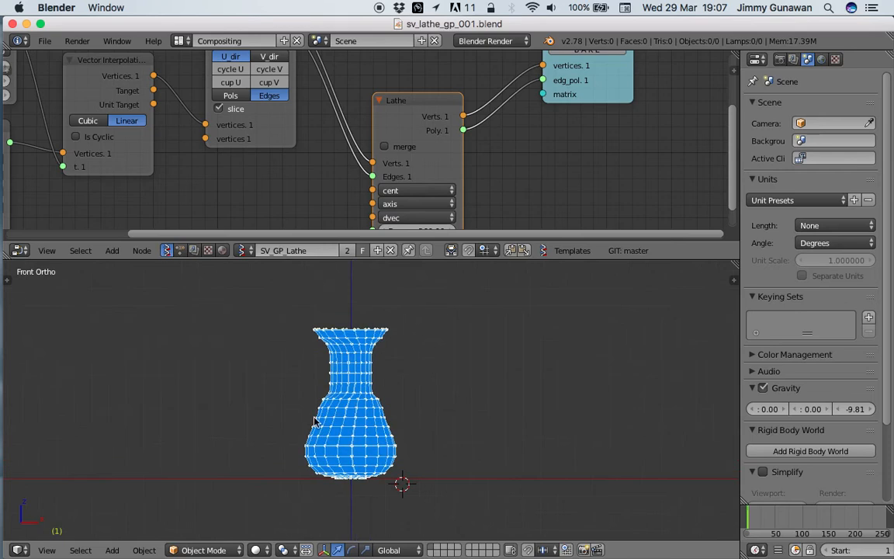
pyautogui.scroll(2, 314, 418)
pyautogui.hotkey('ctrl', 's')
pyautogui.click(314, 417)
# Set the Lathe node's Steps to 17 and save the file.
pyautogui.moveTo(405, 189); pyautogui.dragTo(404, 160, button='middle')
pyautogui.hotkey('ctrl', 's')
pyautogui.click(294, 152)
pyautogui.moveTo(415, 214)
pyautogui.mouseDown()
pyautogui.moveTo(389, 214)
pyautogui.moveTo(402, 214)
pyautogui.mouseUp()
pyautogui.hotkey('ctrl', 's')
pyautogui.click(416, 212)
# Check the Lathe's cent, axis and dvec vectors, set the axis Z value to 1, and save the file.
pyautogui.click(414, 162)
pyautogui.click(439, 174)
pyautogui.click(438, 187)
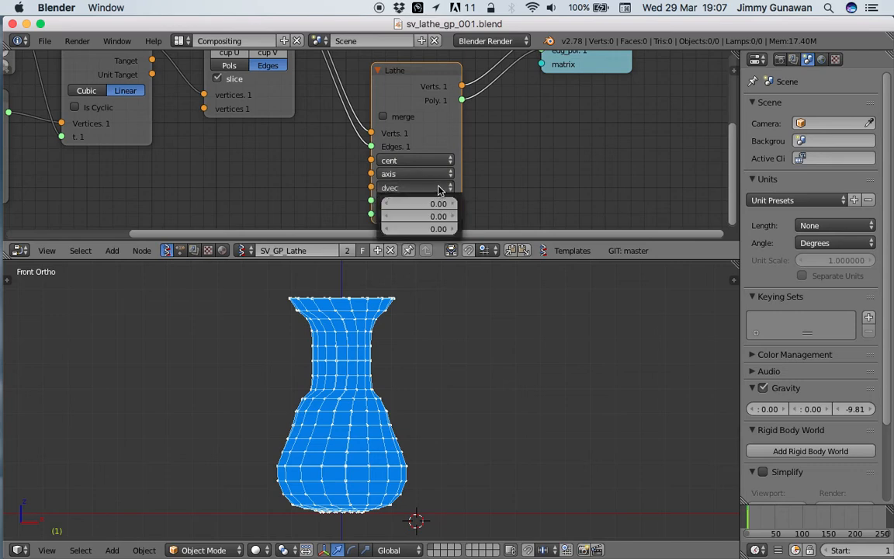
pyautogui.click(439, 174)
pyautogui.moveTo(433, 215); pyautogui.dragTo(451, 215)
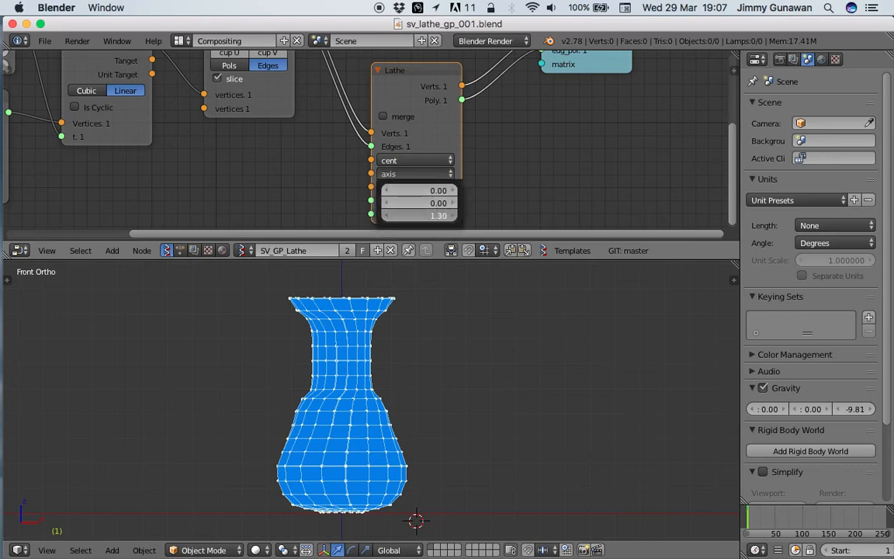
pyautogui.write('1')
pyautogui.press('Return')
pyautogui.hotkey('ctrl', 's')
pyautogui.click(497, 168)
# Try the Lathe's merge option and the UV Connection's V_dir direction, restoring both settings.
pyautogui.moveTo(476, 156); pyautogui.dragTo(460, 204, button='middle')
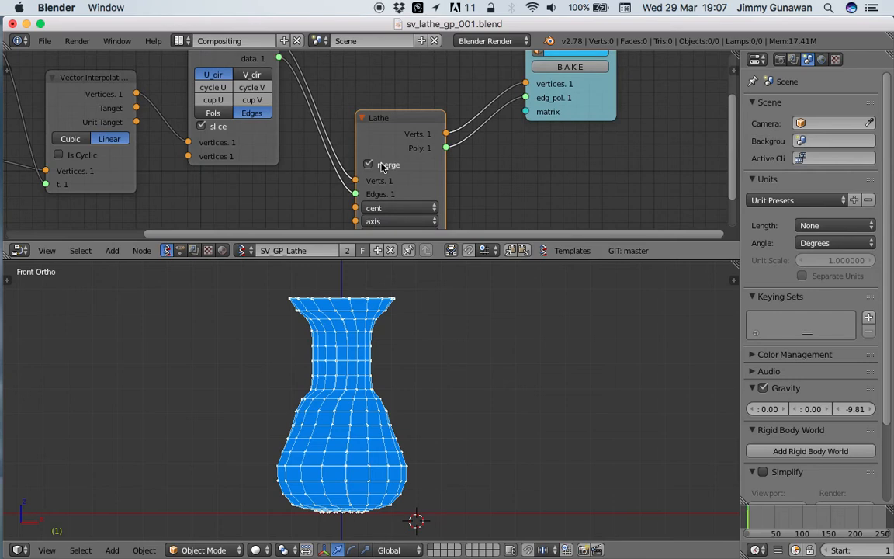
pyautogui.moveTo(251, 180); pyautogui.dragTo(283, 188, button='middle')
pyautogui.hotkey('ctrl', 's')
pyautogui.click(284, 192)
pyautogui.click(284, 81)
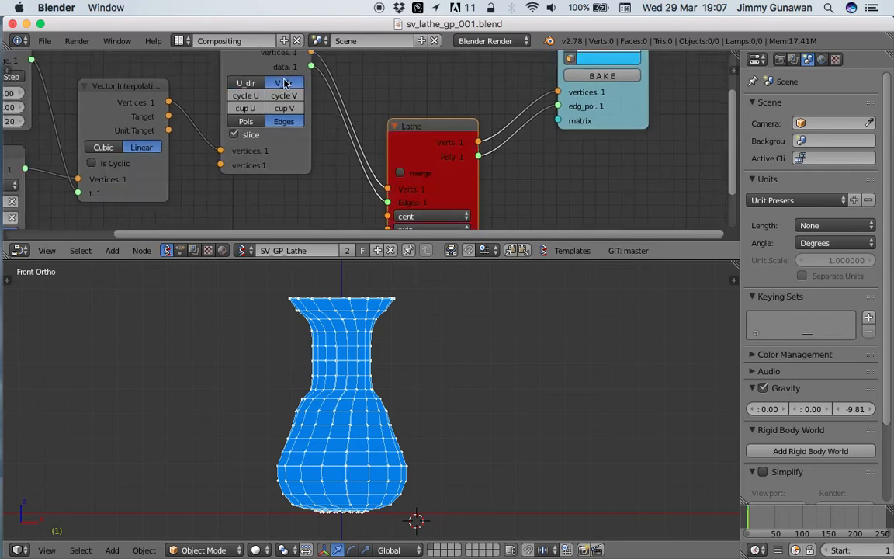
pyautogui.click(248, 84)
# Turn off slice on the UV Connection, line the Lathe node up beside it, and save the file.
pyautogui.scroll(-4, 299, 154)
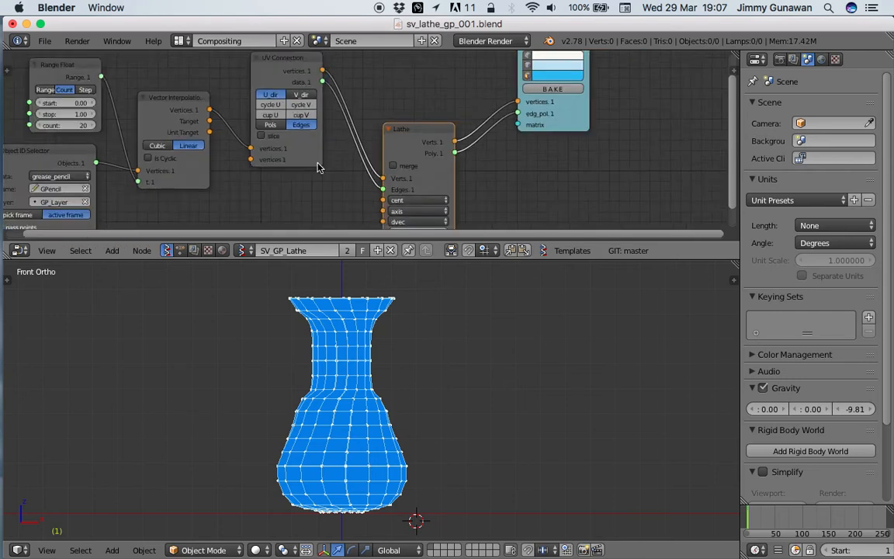
pyautogui.hotkey('ctrl', 's')
pyautogui.click(345, 166)
pyautogui.moveTo(397, 149); pyautogui.dragTo(390, 87)
pyautogui.hotkey('ctrl', 's')
pyautogui.click(404, 91)
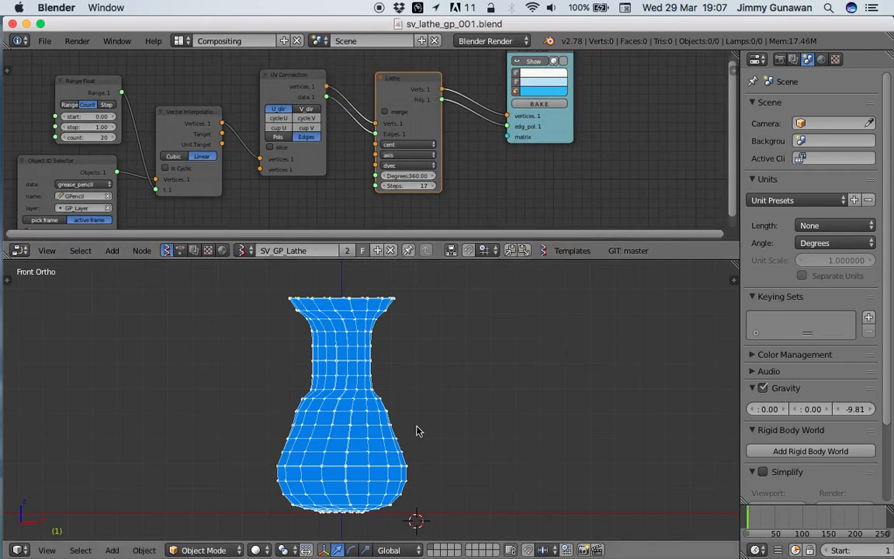
# Switch the 3D viewport to wireframe shading and return it to the Front view.
pyautogui.moveTo(420, 429); pyautogui.dragTo(149, 522, button='middle')
pyautogui.click(51, 550)
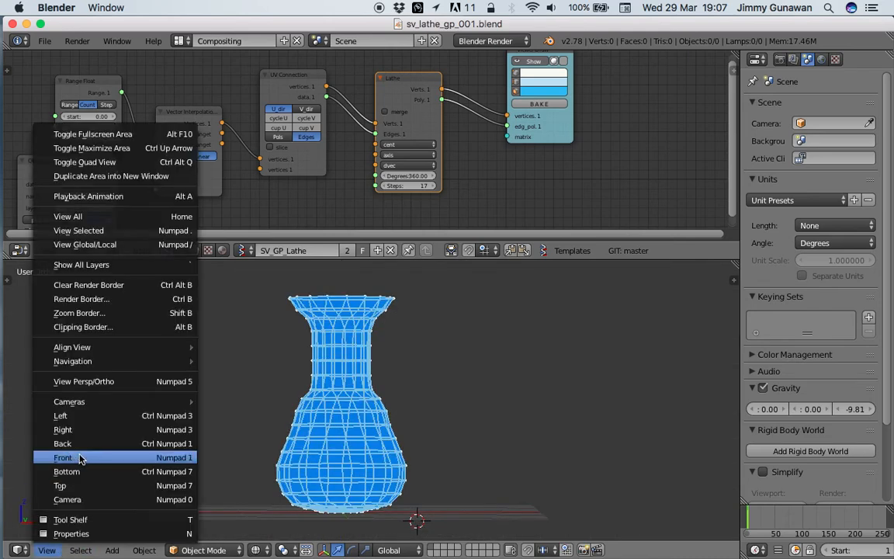
pyautogui.click(70, 457)
pyautogui.scroll(-8, 825, 551)
pyautogui.click(854, 550)
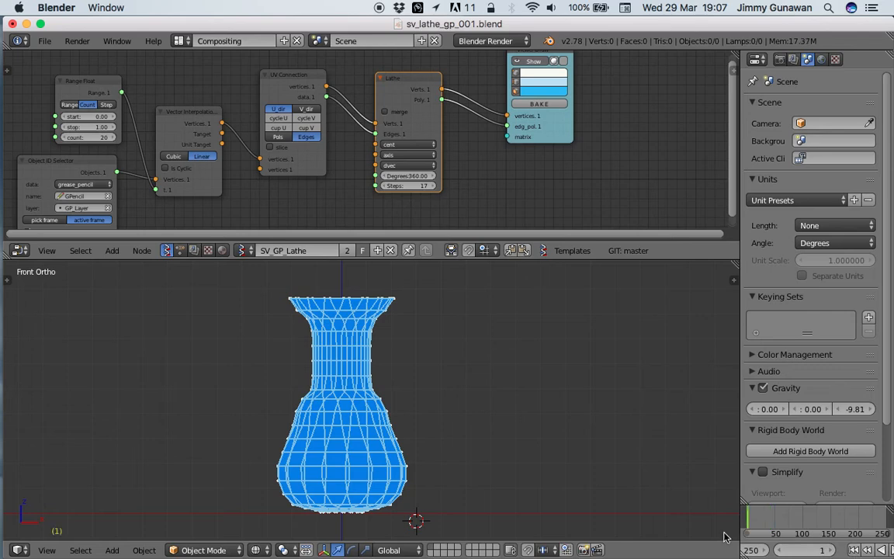
pyautogui.keyDown('shift'); pyautogui.moveTo(416, 424); pyautogui.dragTo(416, 433, button='middle'); pyautogui.keyUp('shift')
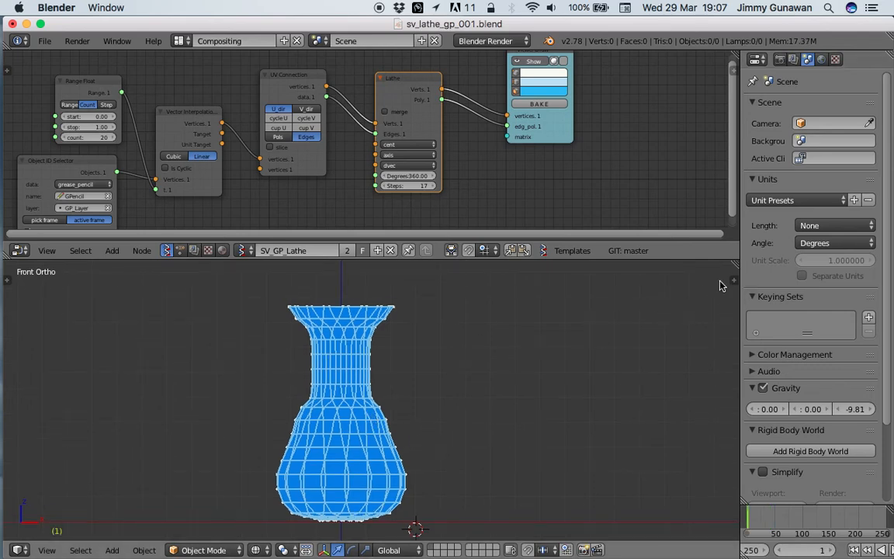
# Show the viewport's Grease Pencil properties and hide the Viewer Draw's faces and edges so only its vertices are drawn.
pyautogui.press('n')
pyautogui.keyDown('shift'); pyautogui.moveTo(445, 339); pyautogui.dragTo(489, 329, button='middle'); pyautogui.keyUp('shift')
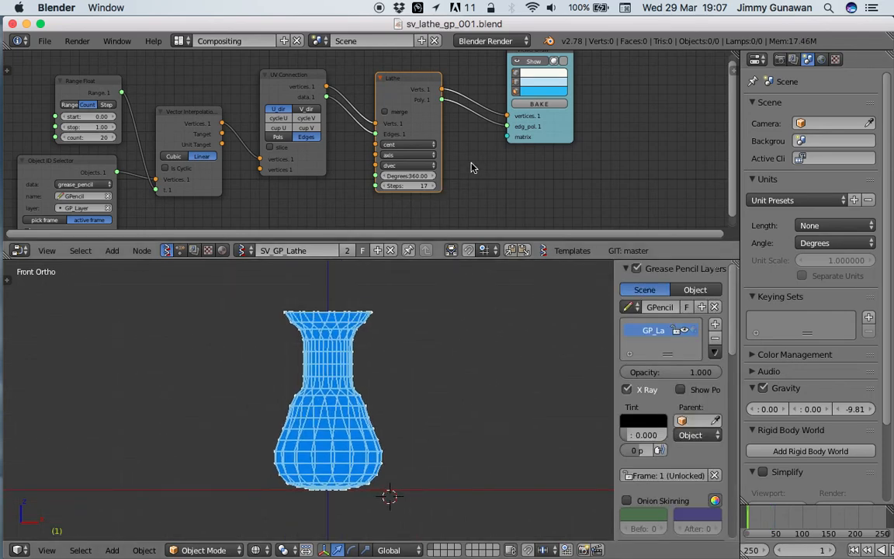
pyautogui.scroll(2, 501, 146)
pyautogui.moveTo(500, 146); pyautogui.dragTo(425, 163, button='middle')
pyautogui.click(443, 100)
pyautogui.click(443, 100)
pyautogui.click(443, 100)
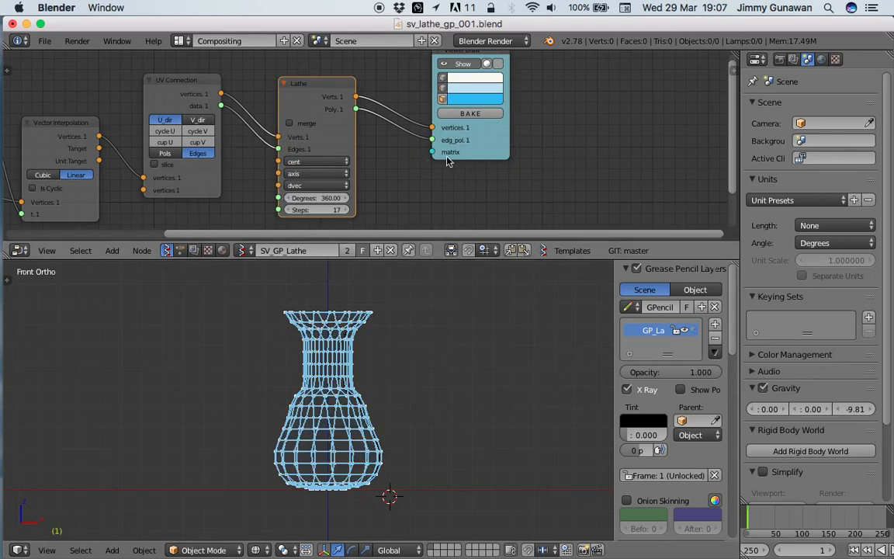
pyautogui.click(442, 99)
pyautogui.click(443, 97)
pyautogui.click(444, 89)
pyautogui.click(443, 90)
pyautogui.click(444, 90)
# Adjust the Grease Pencil layer's tint and set the palette's stroke color to white.
pyautogui.click(643, 417)
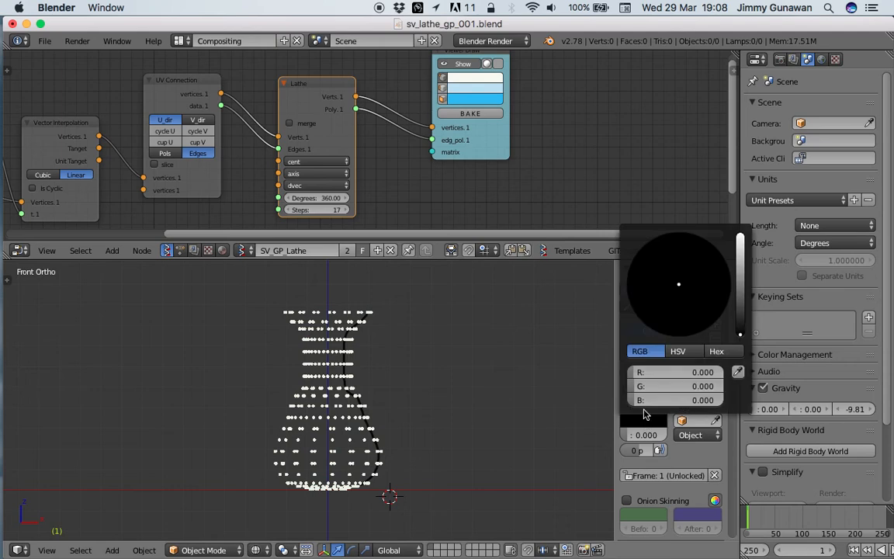
pyautogui.moveTo(743, 288)
pyautogui.mouseDown()
pyautogui.moveTo(740, 339)
pyautogui.moveTo(739, 293)
pyautogui.mouseUp()
pyautogui.scroll(-5, 657, 467)
pyautogui.scroll(-1, 673, 459)
pyautogui.click(653, 481)
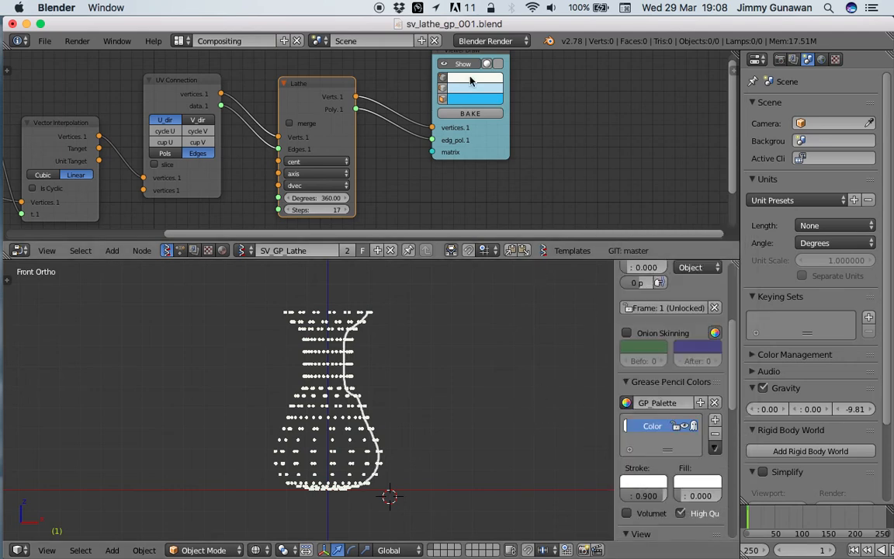
# Hide the Viewer Draw's vertices, display its edges, and save the file.
pyautogui.click(444, 78)
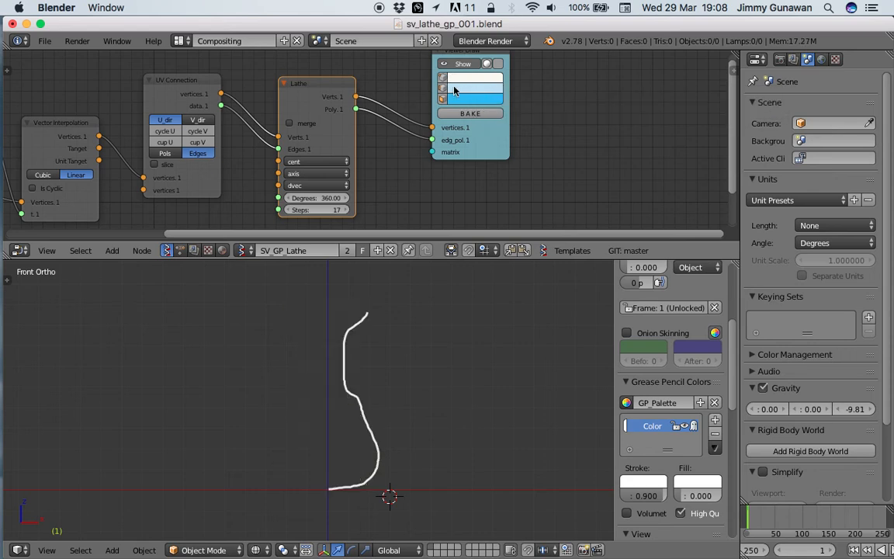
pyautogui.click(445, 89)
pyautogui.click(444, 89)
pyautogui.click(444, 89)
pyautogui.scroll(1, 395, 378)
pyautogui.hotkey('ctrl', 's')
pyautogui.click(395, 375)
# Recolor the Viewer Draw's edges to a dark, muted grey-green.
pyautogui.click(462, 92)
pyautogui.click(492, 138)
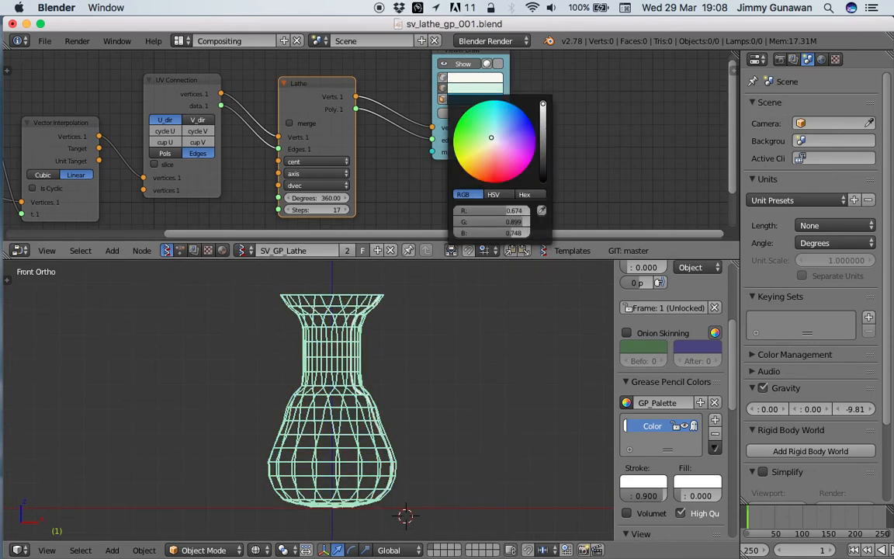
pyautogui.moveTo(544, 128); pyautogui.dragTo(544, 130)
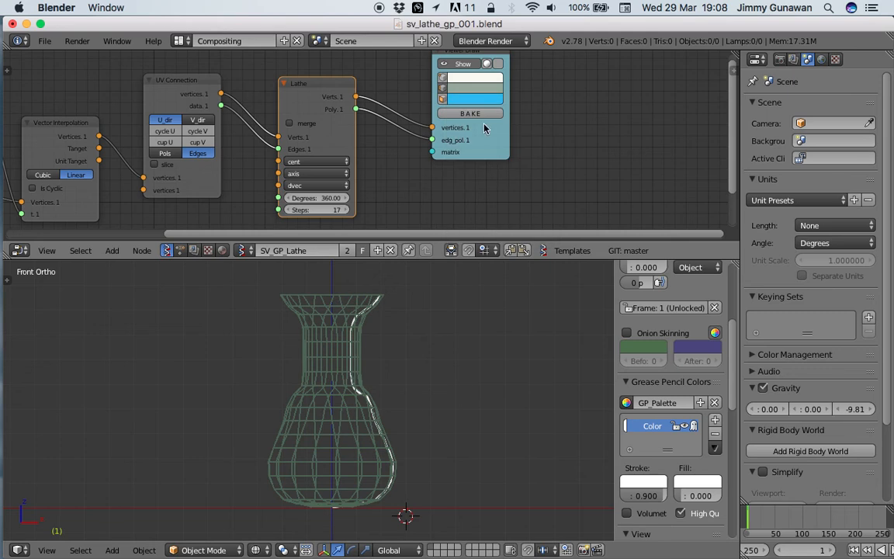
# Toggle the Viewer Draw's face display on and off to compare the vase with and without faces.
pyautogui.click(443, 100)
pyautogui.click(443, 100)
pyautogui.click(443, 100)
pyautogui.click(443, 100)
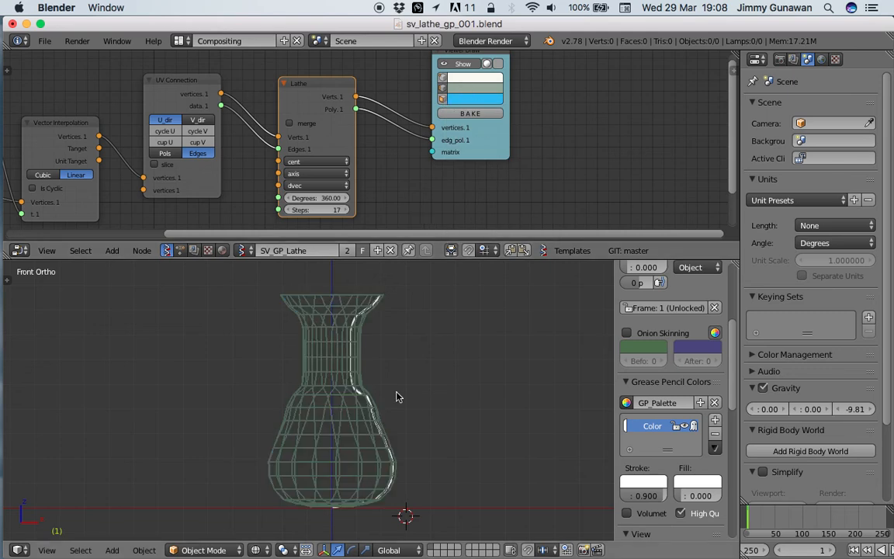
# Draw a mushroom-shaped Grease Pencil profile at frame 37 beside the vertical axis, advance to frame 48 to update the lathe, and save.
pyautogui.moveTo(419, 259); pyautogui.dragTo(419, 245)
pyautogui.hotkey('ctrl', 's')
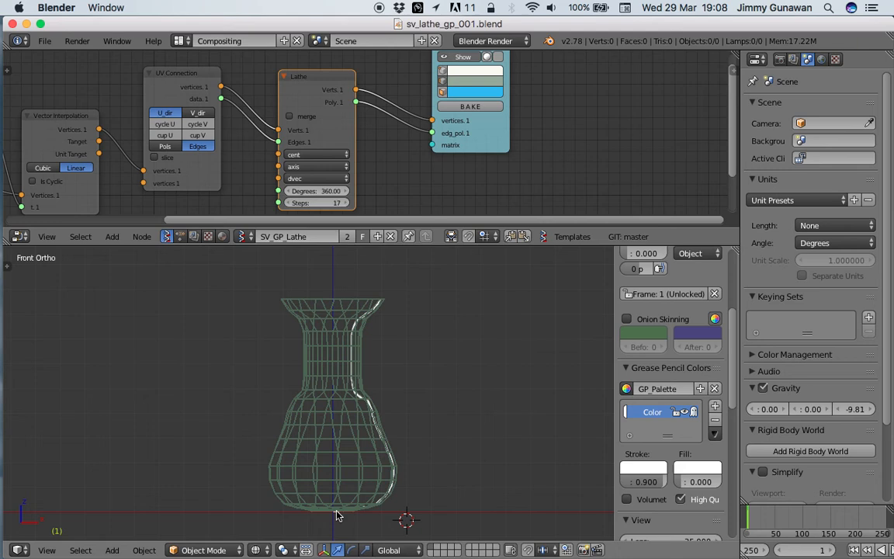
pyautogui.hotkey('alt', 'a')
pyautogui.press('d')
pyautogui.moveTo(336, 512); pyautogui.dragTo(336, 512)
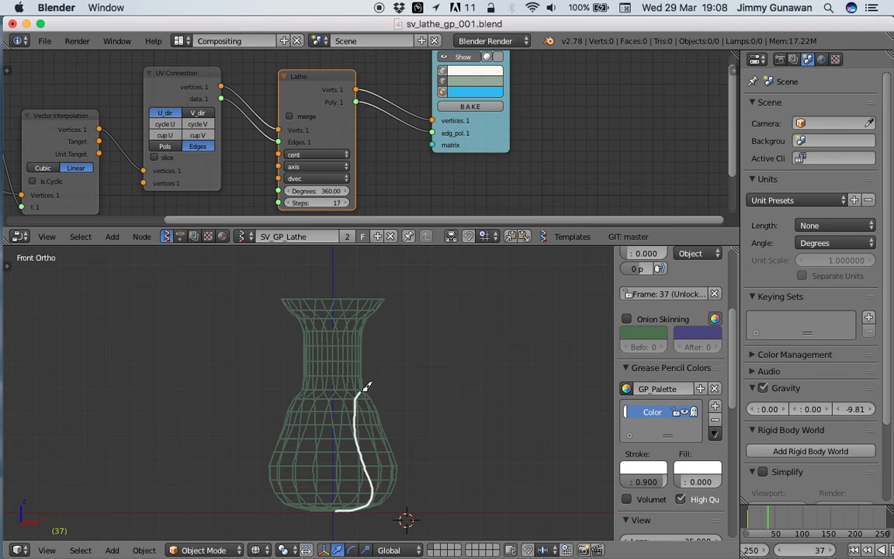
pyautogui.moveTo(371, 380)
pyautogui.mouseDown()
pyautogui.moveTo(448, 391)
pyautogui.moveTo(444, 317)
pyautogui.moveTo(386, 260)
pyautogui.moveTo(352, 257)
pyautogui.mouseUp()
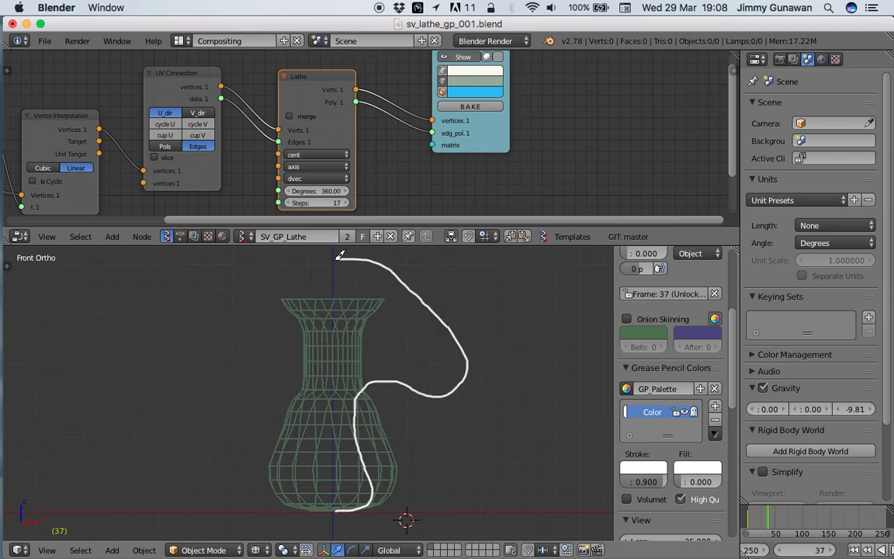
pyautogui.click(774, 522)
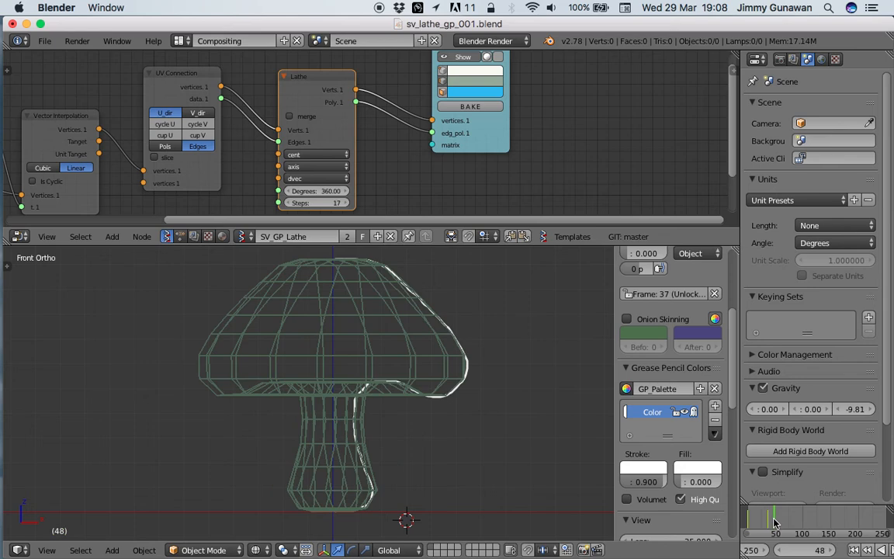
pyautogui.hotkey('ctrl', 's')
# At frame 72, draw a goblet profile with a flat base, thin stem and thick-walled bowl, ending on the vertical axis.
pyautogui.click(401, 411)
pyautogui.keyDown('shift'); pyautogui.moveTo(403, 365); pyautogui.dragTo(407, 387, button='middle'); pyautogui.keyUp('shift')
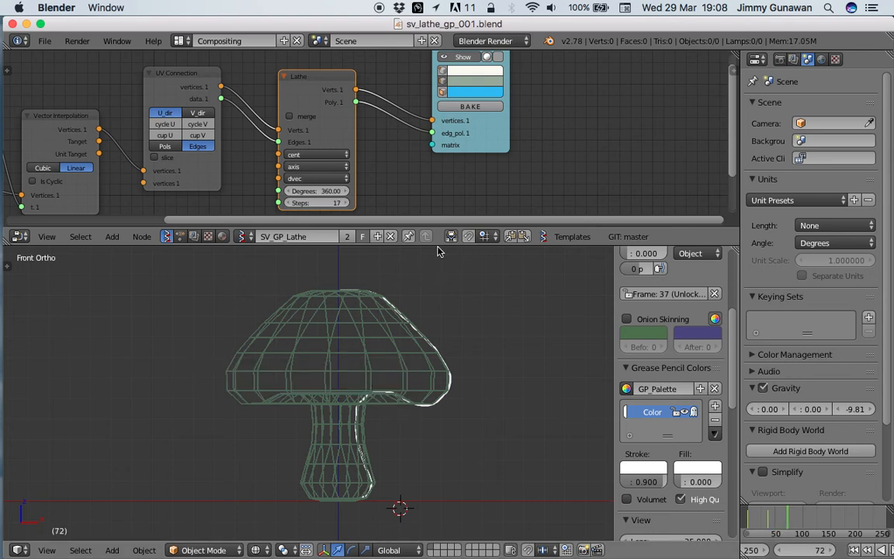
pyautogui.moveTo(397, 230); pyautogui.dragTo(400, 197)
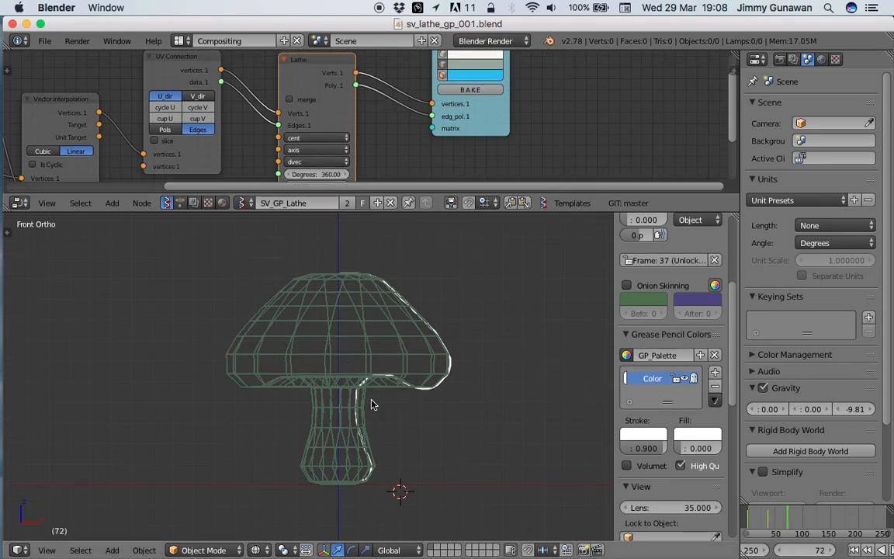
pyautogui.scroll(2, 350, 483)
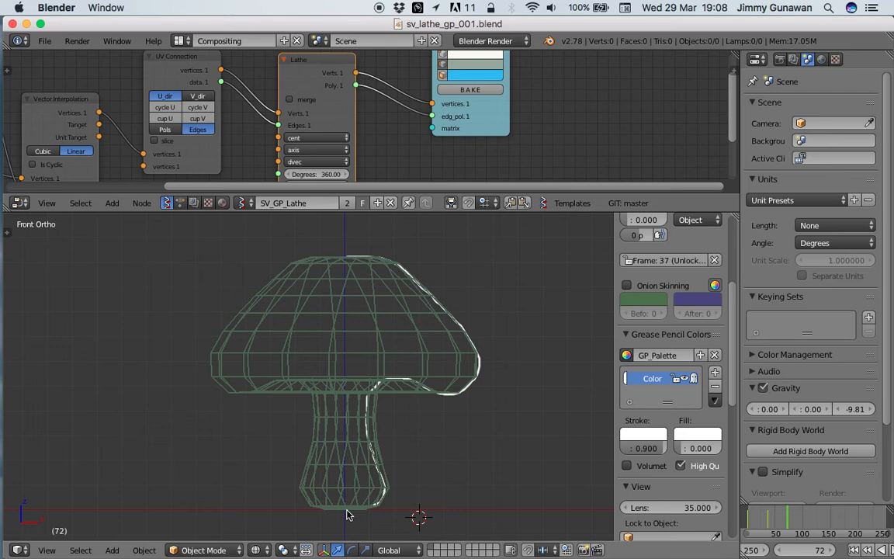
pyautogui.moveTo(347, 511)
pyautogui.mouseDown()
pyautogui.moveTo(385, 505)
pyautogui.moveTo(356, 458)
pyautogui.mouseUp()
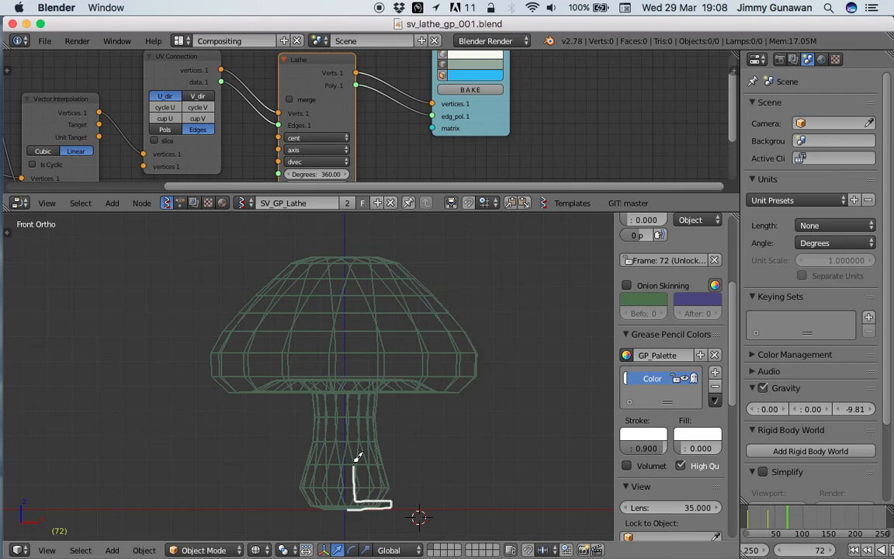
pyautogui.moveTo(357, 424); pyautogui.dragTo(359, 382)
pyautogui.moveTo(401, 355)
pyautogui.mouseDown()
pyautogui.moveTo(463, 314)
pyautogui.moveTo(476, 226)
pyautogui.moveTo(470, 275)
pyautogui.moveTo(447, 309)
pyautogui.mouseUp()
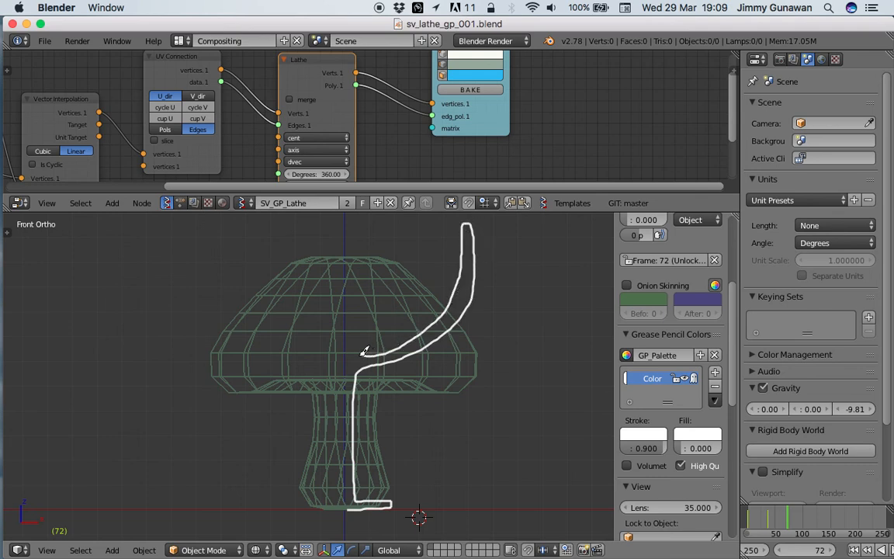
pyautogui.moveTo(349, 352); pyautogui.dragTo(345, 353)
# At frame 119, draw a zigzag Grease Pencil profile of several slanted loops, from the red ground axis up to the vertical axis.
pyautogui.moveTo(804, 520); pyautogui.dragTo(813, 520)
pyautogui.scroll(-2, 399, 419)
pyautogui.moveTo(328, 491)
pyautogui.mouseDown()
pyautogui.moveTo(420, 469)
pyautogui.moveTo(543, 366)
pyautogui.moveTo(545, 326)
pyautogui.moveTo(399, 452)
pyautogui.moveTo(374, 440)
pyautogui.moveTo(494, 344)
pyautogui.moveTo(468, 339)
pyautogui.moveTo(384, 410)
pyautogui.moveTo(434, 335)
pyautogui.moveTo(419, 317)
pyautogui.moveTo(365, 373)
pyautogui.moveTo(389, 276)
pyautogui.moveTo(339, 330)
pyautogui.moveTo(342, 273)
pyautogui.moveTo(330, 238)
pyautogui.mouseUp()
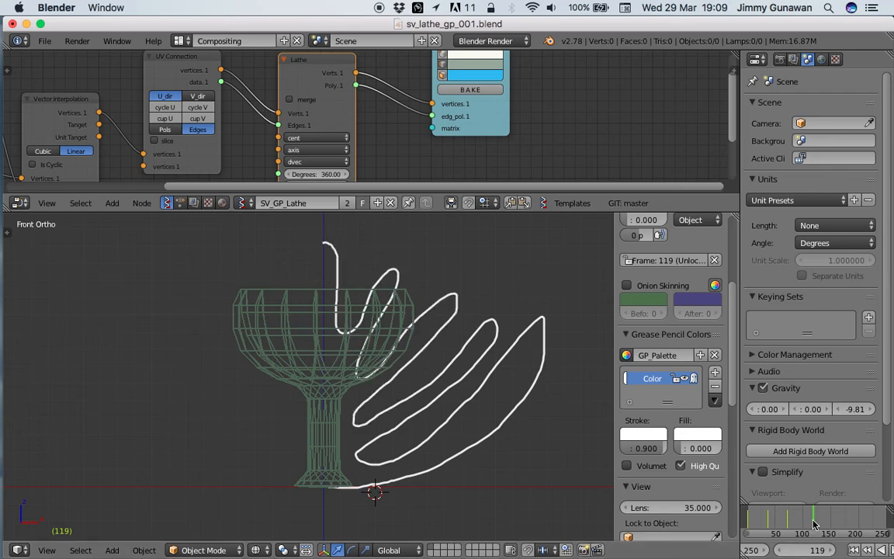
# Show the lathed mesh in solid display, with the Viewer Draw's faces visible and shaded, and inspect it from several angles.
pyautogui.press('z')
pyautogui.moveTo(427, 358)
pyautogui.mouseDown(button='middle')
pyautogui.moveTo(397, 421)
pyautogui.moveTo(358, 398)
pyautogui.mouseUp(button='middle')
pyautogui.press('z')
pyautogui.press('z')
pyautogui.click(443, 75)
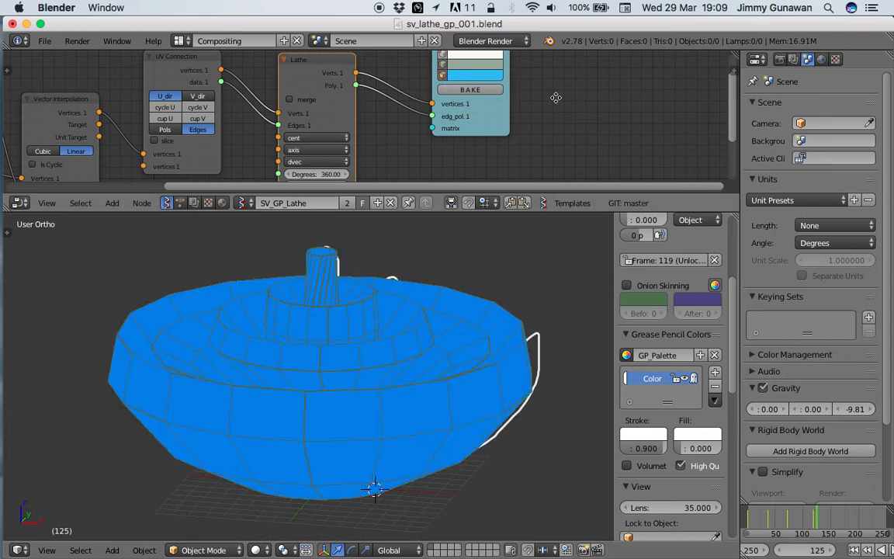
pyautogui.moveTo(553, 94); pyautogui.dragTo(545, 126, button='middle')
pyautogui.click(487, 70)
pyautogui.moveTo(414, 348)
pyautogui.mouseDown(button='middle')
pyautogui.moveTo(434, 339)
pyautogui.moveTo(399, 371)
pyautogui.moveTo(305, 413)
pyautogui.moveTo(212, 405)
pyautogui.moveTo(406, 343)
pyautogui.mouseUp(button='middle')
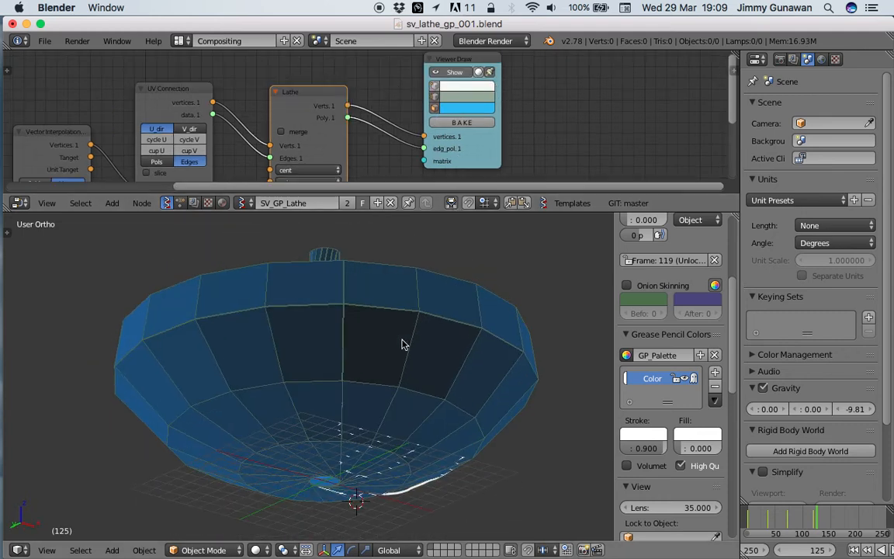
# Hide the Viewer Draw output, return the viewport to the front view, and save the file.
pyautogui.click(47, 549)
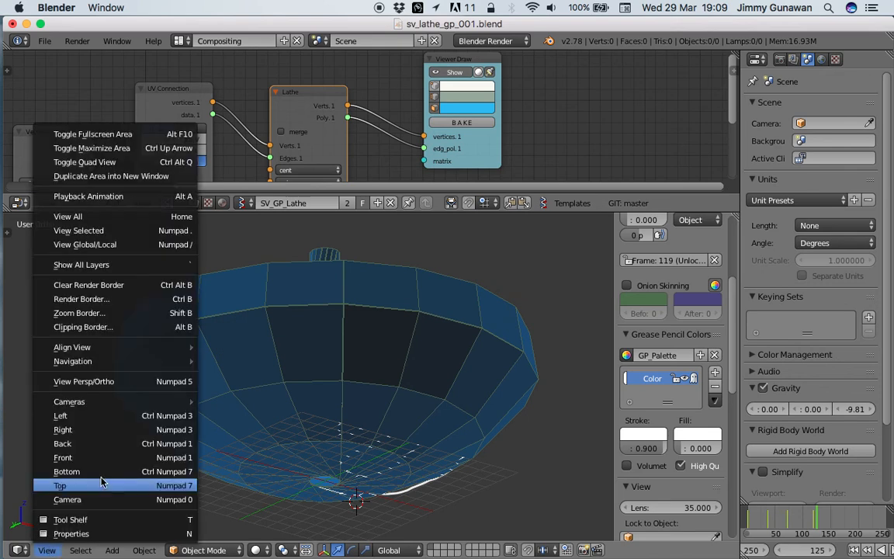
pyautogui.moveTo(464, 277); pyautogui.dragTo(497, 334, button='middle')
pyautogui.click(463, 72)
pyautogui.moveTo(441, 341)
pyautogui.mouseDown(button='middle')
pyautogui.moveTo(447, 315)
pyautogui.moveTo(320, 411)
pyautogui.moveTo(393, 401)
pyautogui.moveTo(357, 379)
pyautogui.moveTo(239, 366)
pyautogui.moveTo(249, 409)
pyautogui.moveTo(200, 475)
pyautogui.mouseUp(button='middle')
pyautogui.click(47, 549)
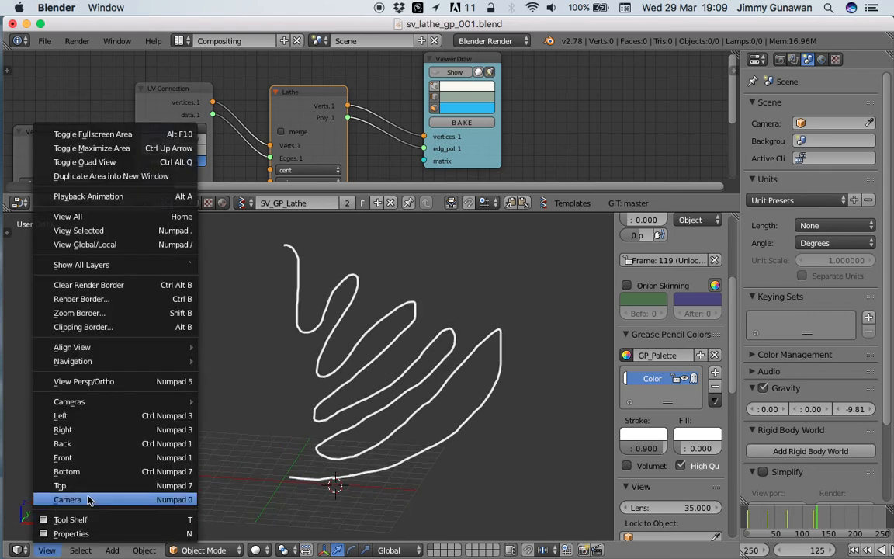
pyautogui.click(87, 463)
pyautogui.hotkey('ctrl', 's')
pyautogui.click(356, 452)
pyautogui.scroll(-2, 353, 466)
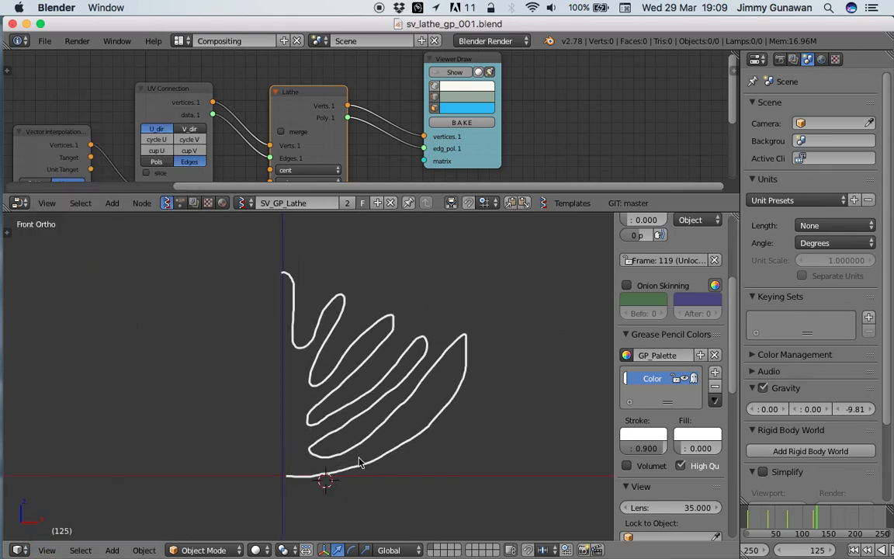
# At frame 154, draw an irregular multi-lobed profile along the vertical axis, then show the Viewer Draw output again.
pyautogui.click(832, 516)
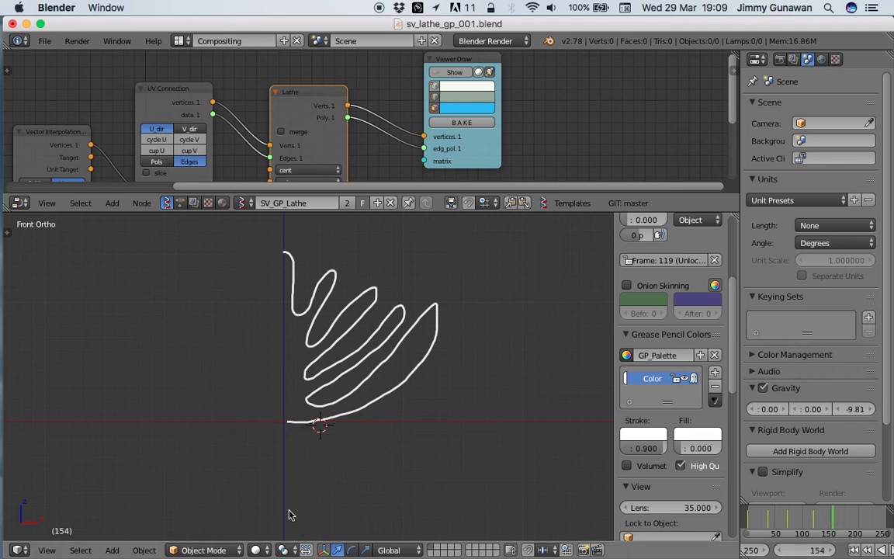
pyautogui.moveTo(287, 502)
pyautogui.mouseDown()
pyautogui.moveTo(323, 499)
pyautogui.moveTo(359, 473)
pyautogui.moveTo(425, 402)
pyautogui.moveTo(399, 400)
pyautogui.moveTo(527, 264)
pyautogui.moveTo(419, 326)
pyautogui.moveTo(378, 322)
pyautogui.moveTo(286, 240)
pyautogui.mouseUp()
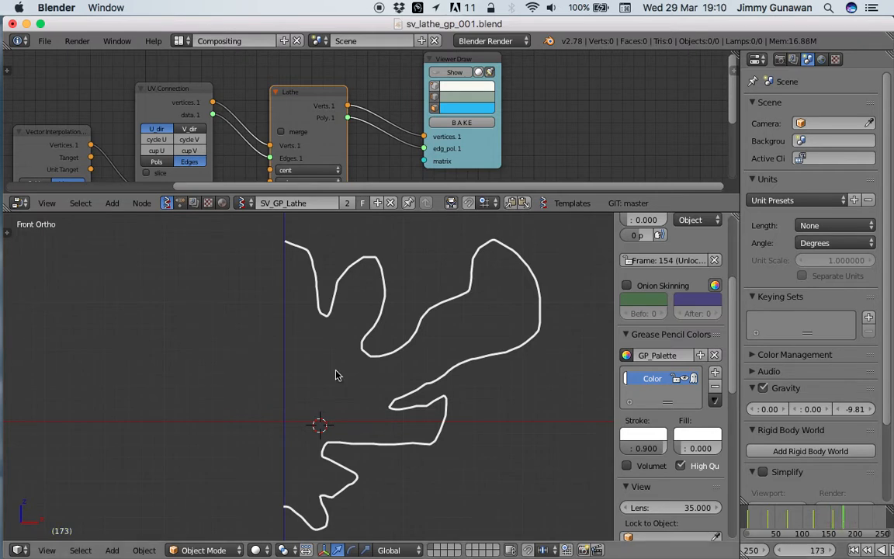
pyautogui.click(451, 73)
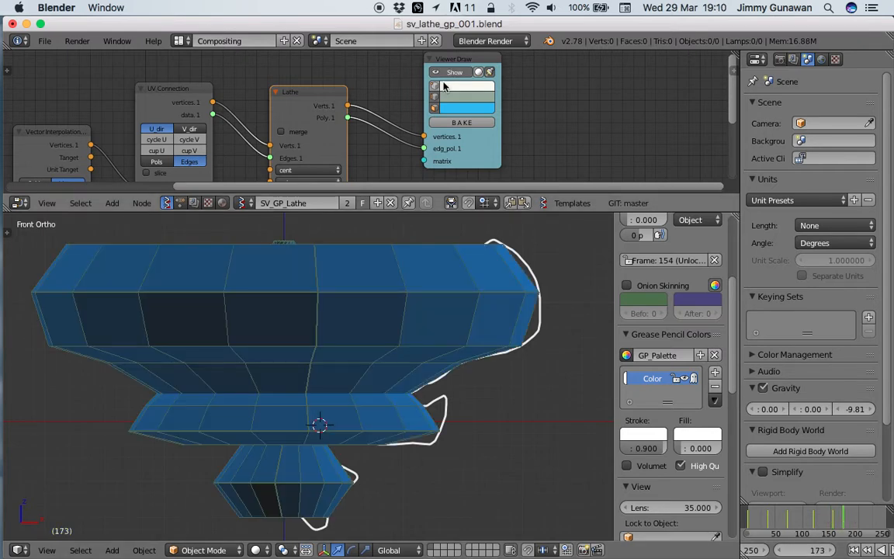
# Inspect the mesh's central opening from above, save the file, and enable merge on the Lathe node.
pyautogui.moveTo(435, 390)
pyautogui.mouseDown(button='middle')
pyautogui.moveTo(284, 409)
pyautogui.moveTo(260, 524)
pyautogui.moveTo(350, 503)
pyautogui.moveTo(375, 229)
pyautogui.moveTo(336, 375)
pyautogui.moveTo(342, 344)
pyautogui.moveTo(354, 349)
pyautogui.mouseUp(button='middle')
pyautogui.scroll(3, 354, 350)
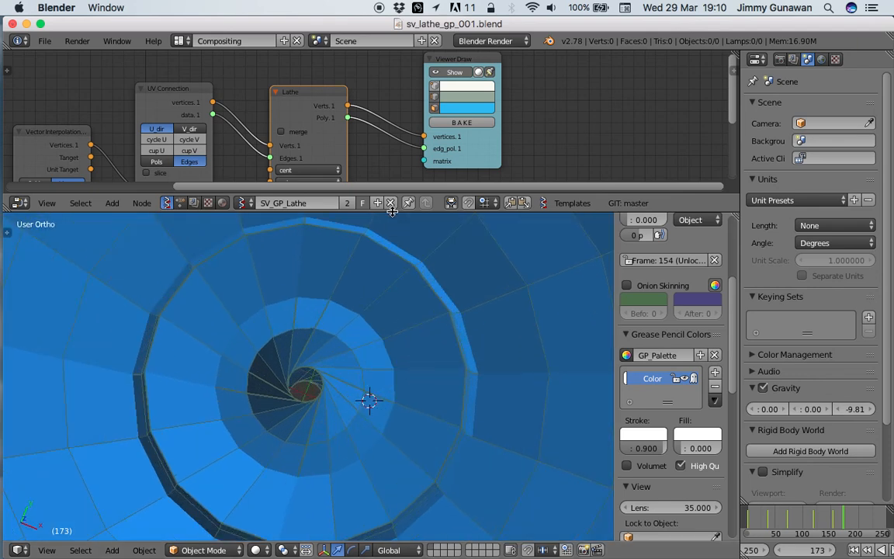
pyautogui.moveTo(391, 212); pyautogui.dragTo(391, 338)
pyautogui.moveTo(301, 208); pyautogui.dragTo(309, 176, button='middle')
pyautogui.hotkey('ctrl', 's')
pyautogui.click(309, 177)
pyautogui.click(304, 166)
# Set the Lathe node's Degrees to 276.87 and examine the open wedge in top view.
pyautogui.moveTo(372, 204); pyautogui.dragTo(384, 168, button='middle')
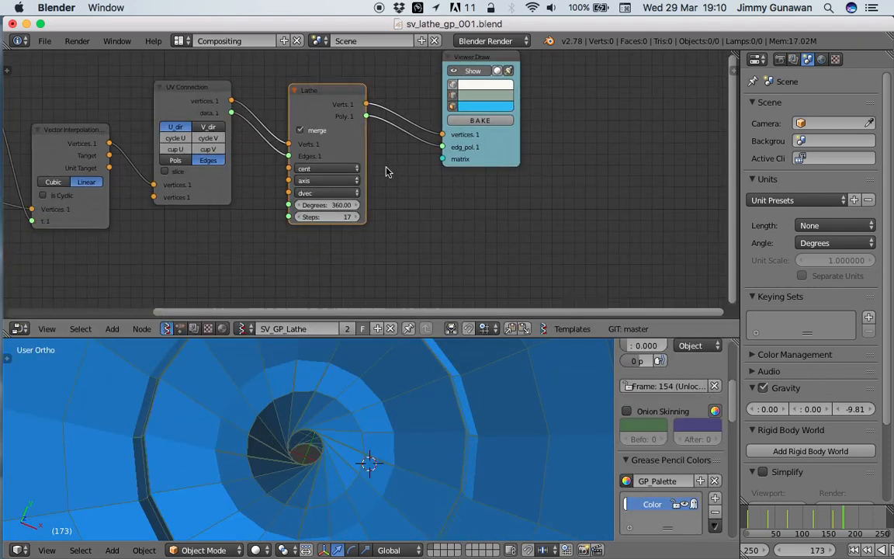
pyautogui.scroll(1, 386, 170)
pyautogui.moveTo(339, 212); pyautogui.dragTo(297, 212)
pyautogui.moveTo(317, 454); pyautogui.dragTo(335, 459, button='middle')
pyautogui.click(47, 549)
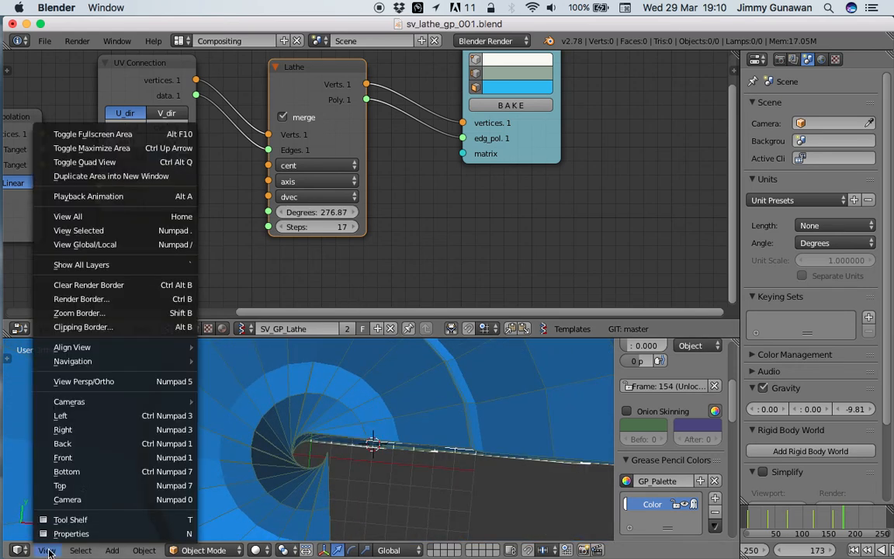
pyautogui.click(87, 483)
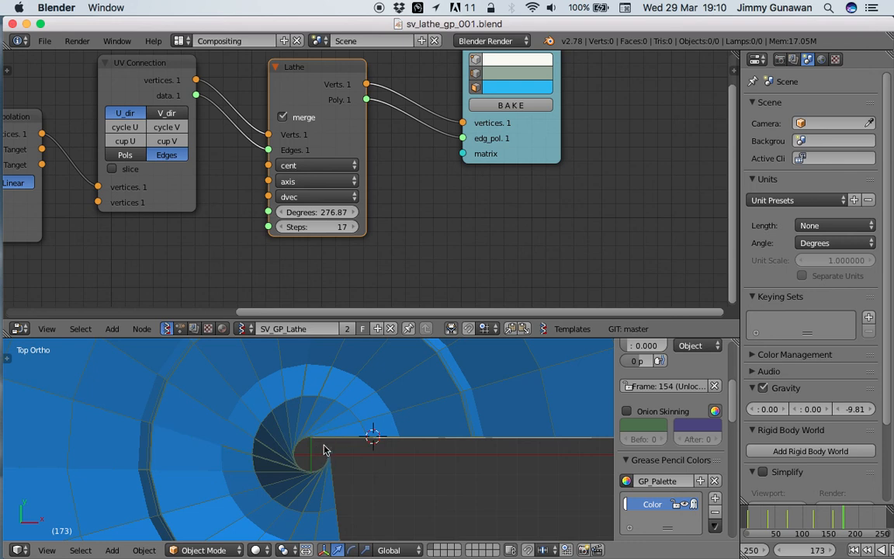
pyautogui.scroll(-1, 400, 446)
pyautogui.keyDown('shift'); pyautogui.moveTo(404, 448); pyautogui.dragTo(336, 432, button='middle'); pyautogui.keyUp('shift')
pyautogui.scroll(-2, 347, 435)
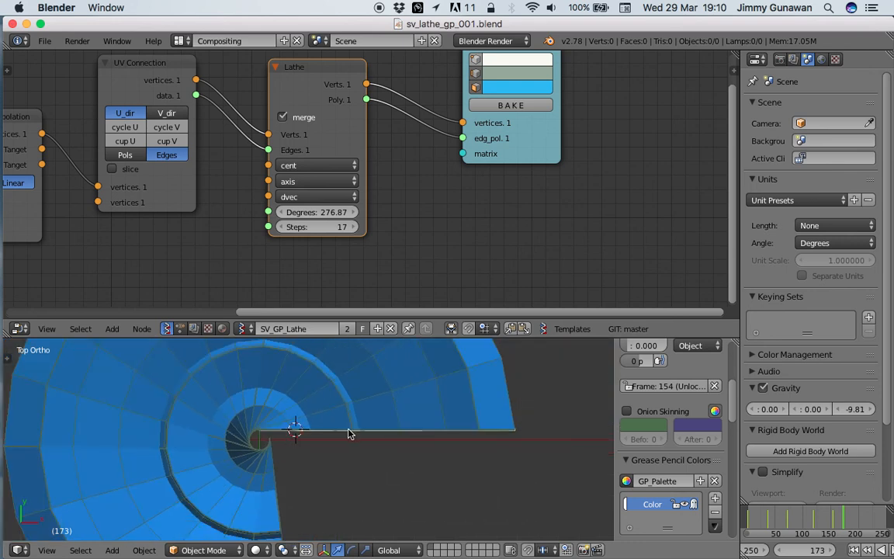
pyautogui.scroll(1, 350, 435)
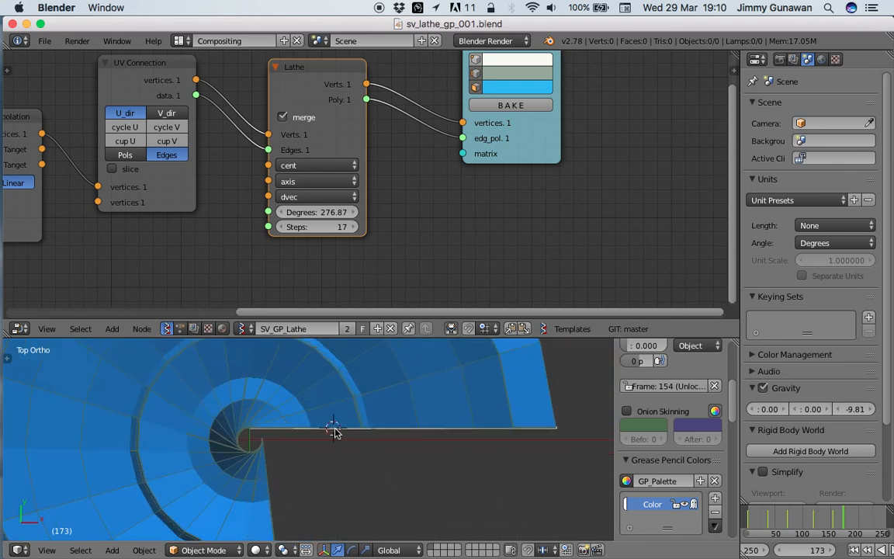
pyautogui.click(398, 439)
pyautogui.click(433, 481)
pyautogui.click(341, 476)
pyautogui.click(362, 465)
# Reset the 3D cursor's X, Y and Z location to 0.
pyautogui.scroll(-1, 734, 406)
pyautogui.moveTo(735, 406); pyautogui.dragTo(693, 522)
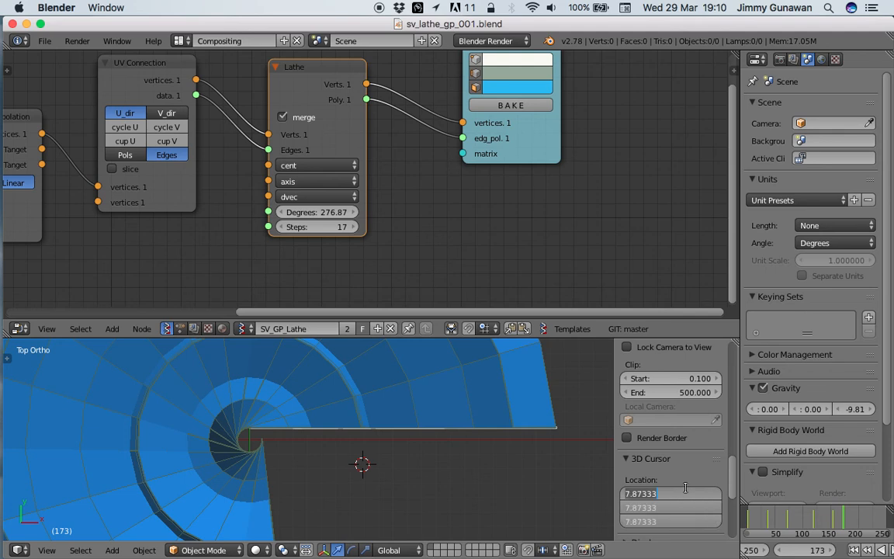
pyautogui.write('0')
pyautogui.press('Return')
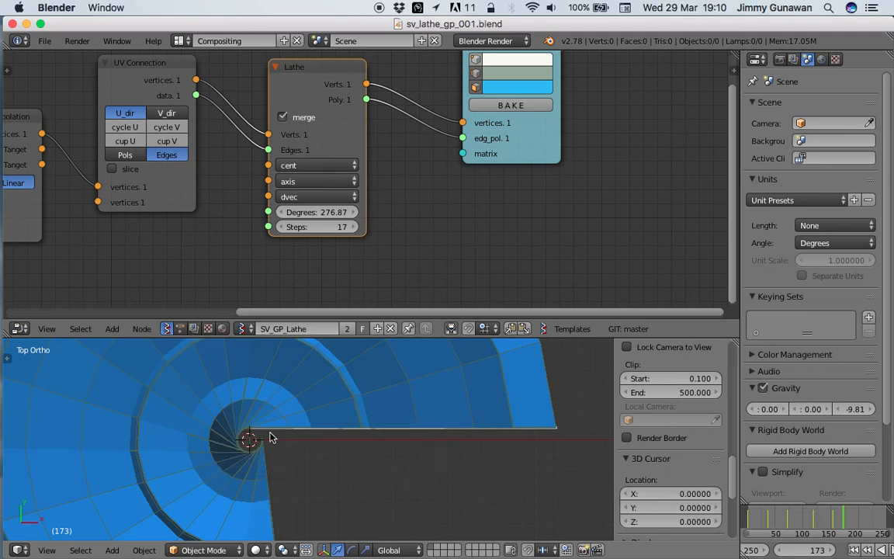
# In Edit Strokes mode, move the whole profile stroke onto the red X axis in top view, then return to Object Mode.
pyautogui.scroll(1, 318, 440)
pyautogui.press('Tab')
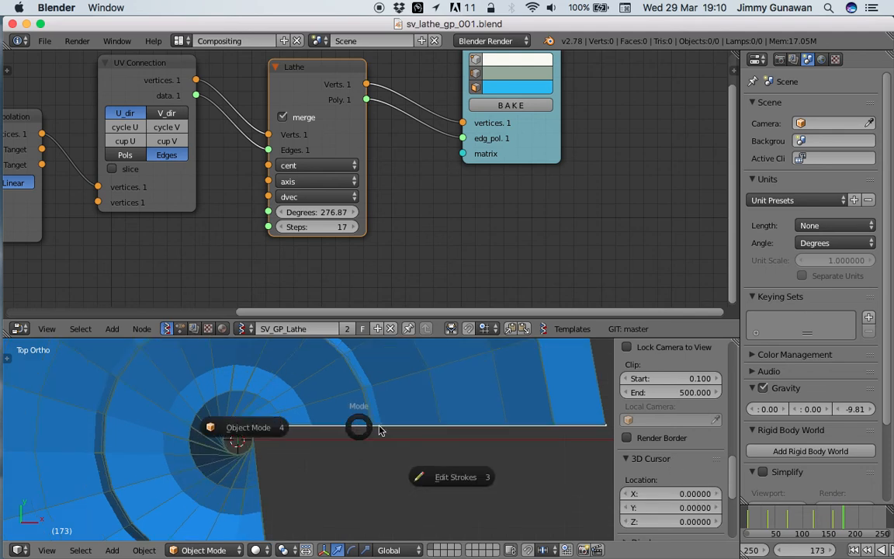
pyautogui.click(444, 476)
pyautogui.keyDown('shift'); pyautogui.moveTo(374, 430); pyautogui.dragTo(373, 445, button='middle'); pyautogui.keyUp('shift')
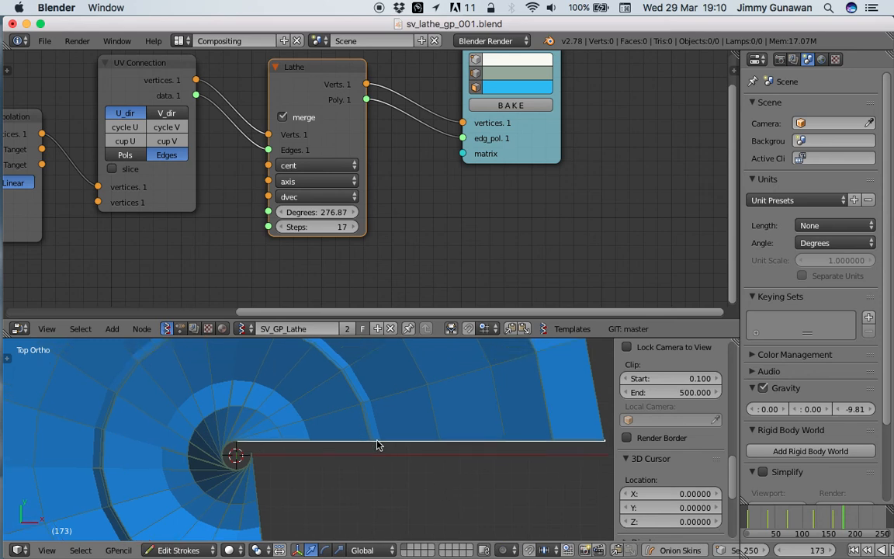
pyautogui.press('a')
pyautogui.press('g')
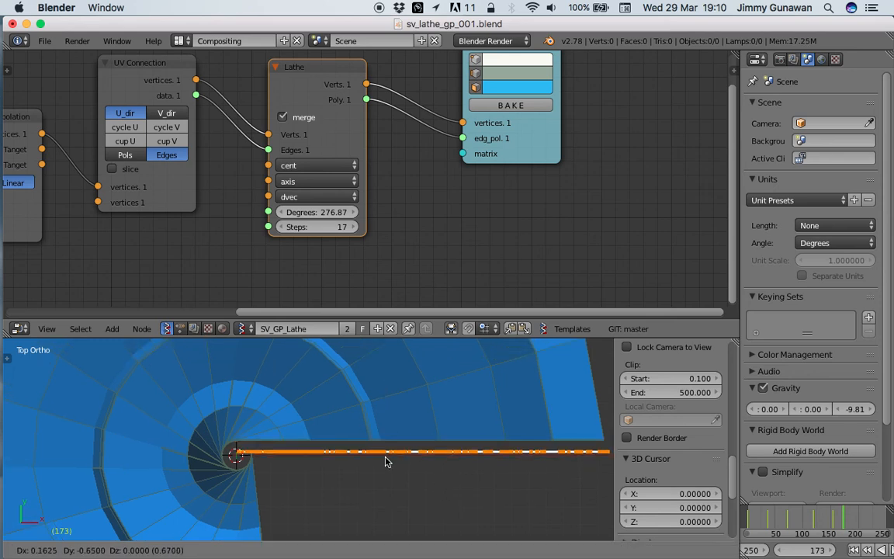
pyautogui.click(388, 461)
pyautogui.press('Tab')
pyautogui.click(269, 457)
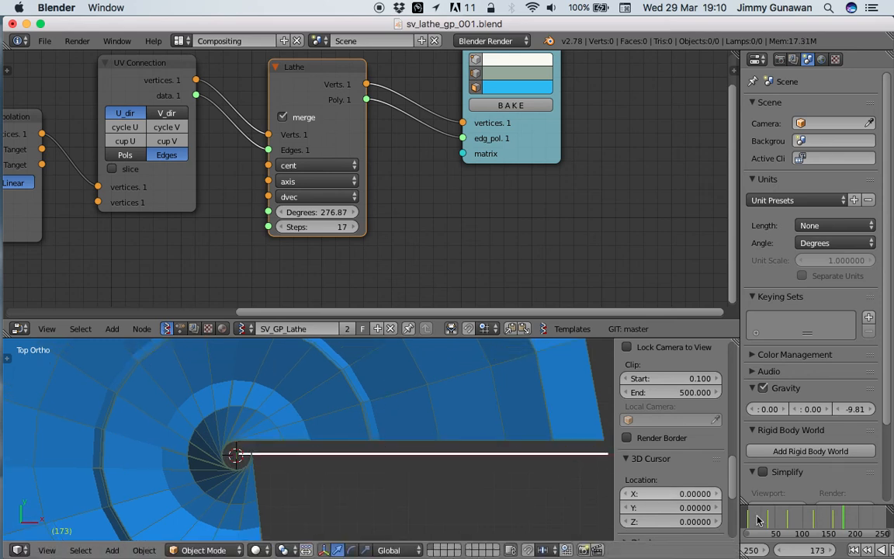
# Advance to frame 188 to update the lathed mesh, save the file, and inspect the corrected center.
pyautogui.click(854, 519)
pyautogui.hotkey('ctrl', 's')
pyautogui.click(229, 457)
pyautogui.moveTo(309, 468); pyautogui.dragTo(220, 497, button='middle')
pyautogui.scroll(-2, 323, 409)
pyautogui.scroll(-2, 325, 391)
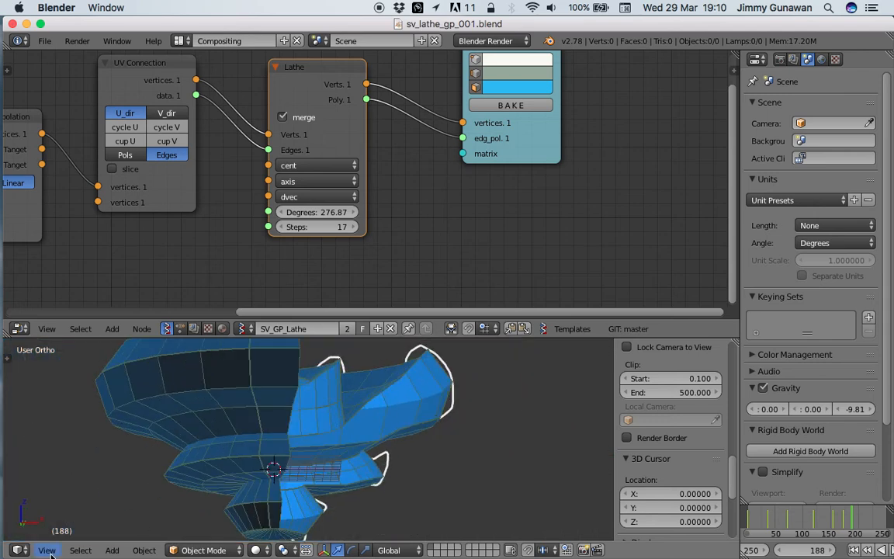
# Switch to the front view and enlarge the 3D viewport to examine the partially lathed mesh.
pyautogui.click(47, 551)
pyautogui.click(103, 455)
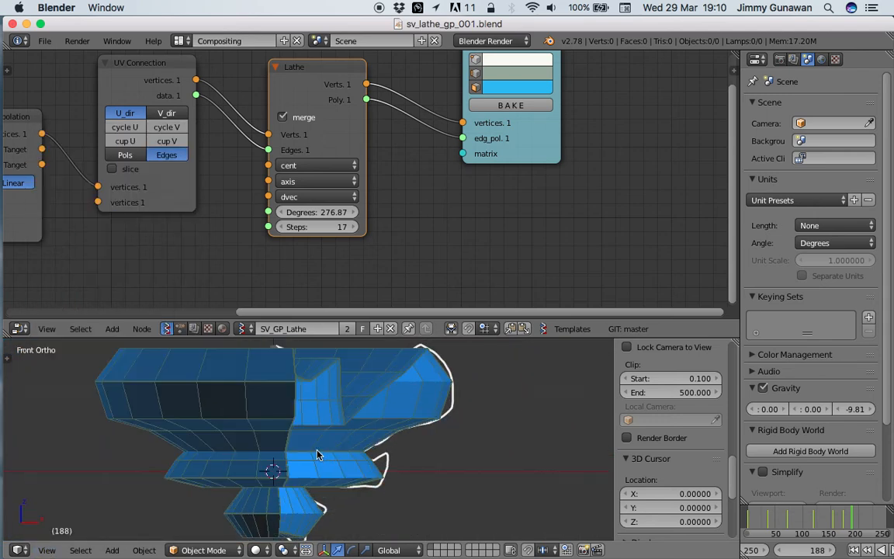
pyautogui.moveTo(380, 339); pyautogui.dragTo(377, 184)
pyautogui.scroll(2, 370, 423)
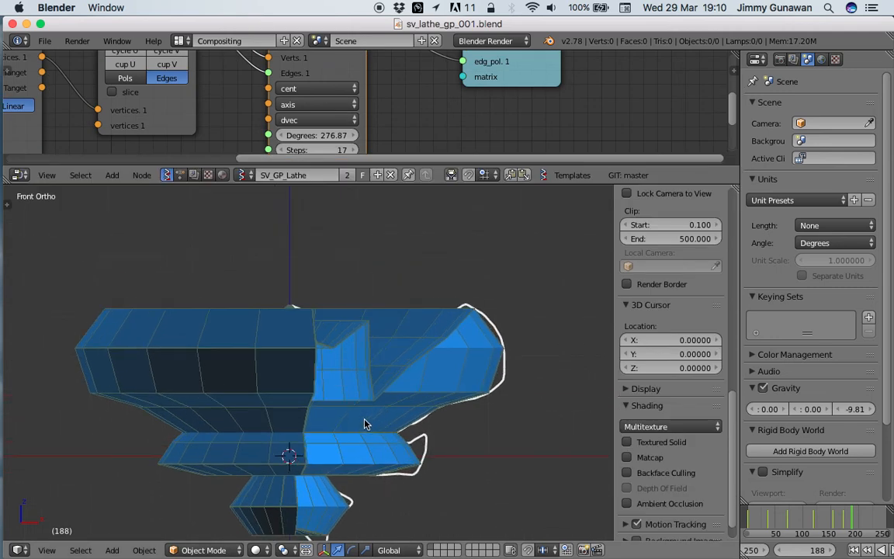
pyautogui.keyDown('shift'); pyautogui.moveTo(324, 444); pyautogui.dragTo(336, 448, button='middle'); pyautogui.keyUp('shift')
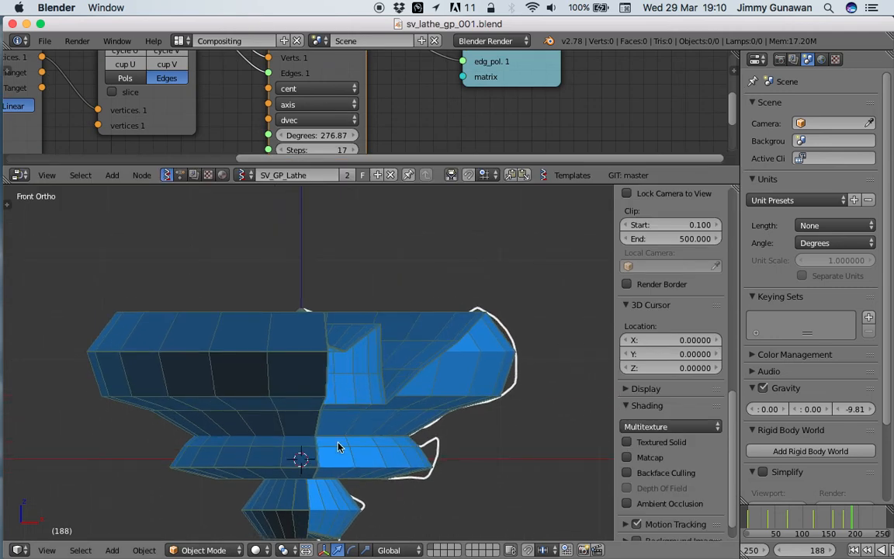
pyautogui.scroll(1, 315, 475)
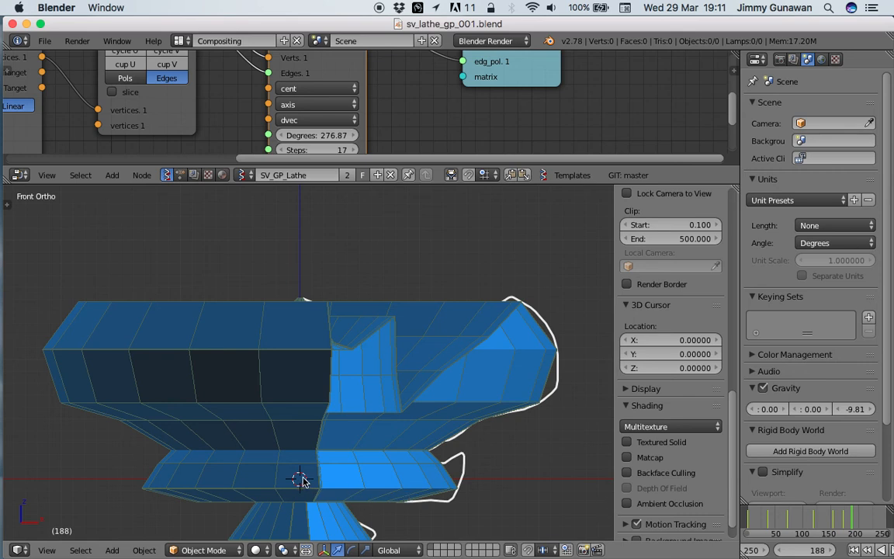
# At frame 188, draw a bowl-shaped Grease Pencil profile from the 3D cursor, and advance to frame 206 to update the lathed mesh.
pyautogui.moveTo(302, 479)
pyautogui.mouseDown()
pyautogui.moveTo(405, 476)
pyautogui.moveTo(406, 452)
pyautogui.moveTo(470, 403)
pyautogui.moveTo(489, 353)
pyautogui.moveTo(494, 258)
pyautogui.moveTo(458, 394)
pyautogui.moveTo(406, 437)
pyautogui.moveTo(289, 444)
pyautogui.mouseUp()
pyautogui.keyDown('shift'); pyautogui.moveTo(336, 468); pyautogui.dragTo(338, 482, button='middle'); pyautogui.keyUp('shift')
# Set the Lathe node's Degrees to 360 and save over the current file.
pyautogui.click(326, 135)
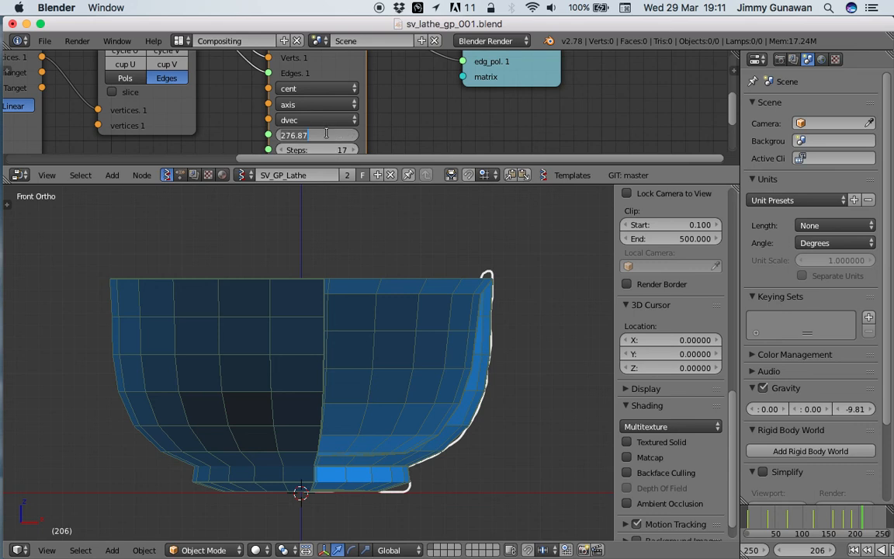
pyautogui.write('360')
pyautogui.press('Return')
pyautogui.hotkey('ctrl', 's')
pyautogui.click(308, 458)
pyautogui.keyDown('shift'); pyautogui.moveTo(302, 492); pyautogui.dragTo(303, 501, button='middle'); pyautogui.keyUp('shift')
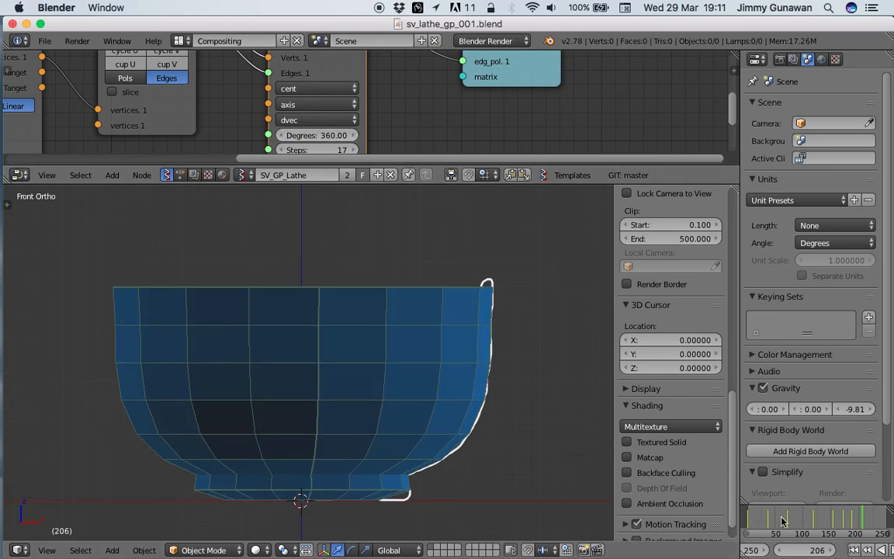
# At frame 206, draw a narrow-necked bottle profile starting at the 3D cursor, and advance to frame 216 to update the mesh.
pyautogui.scroll(-1, 315, 500)
pyautogui.moveTo(303, 482)
pyautogui.mouseDown()
pyautogui.moveTo(360, 473)
pyautogui.moveTo(373, 332)
pyautogui.mouseUp()
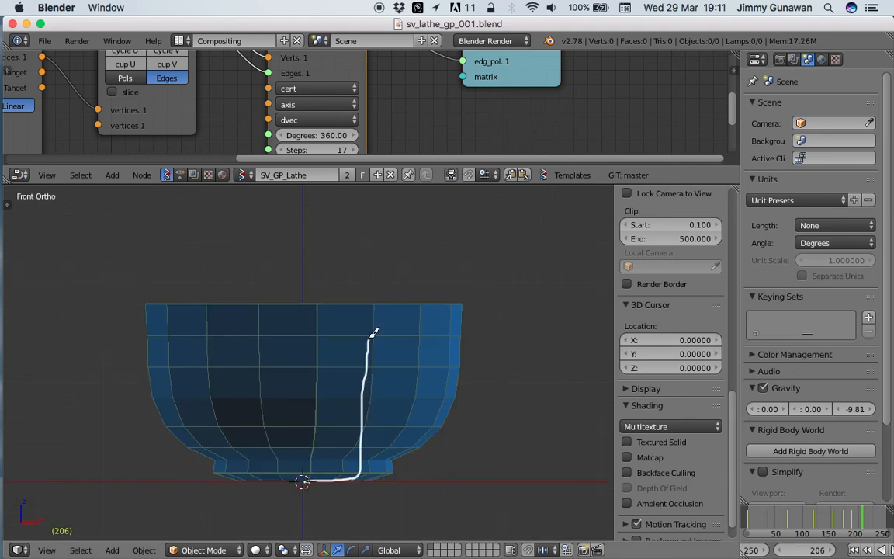
pyautogui.moveTo(341, 292); pyautogui.dragTo(335, 205)
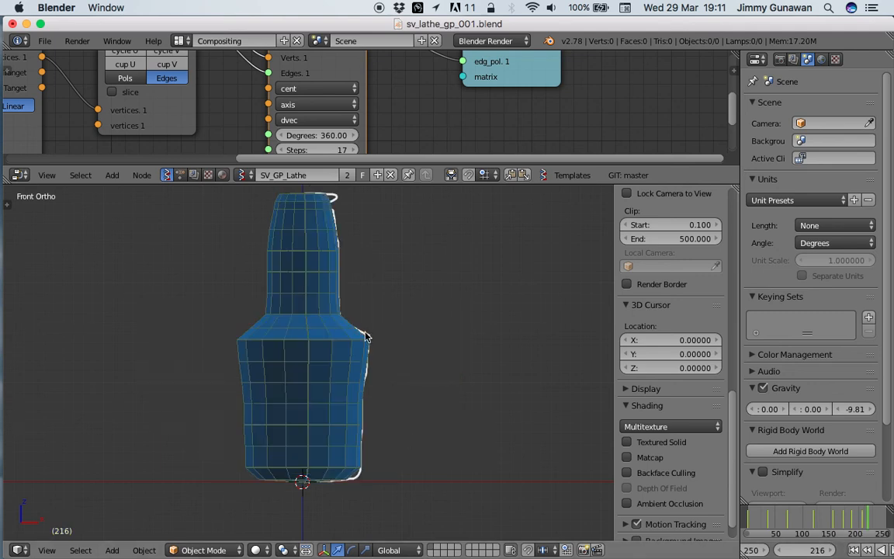
pyautogui.moveTo(361, 371)
pyautogui.keyDown('shift'); pyautogui.mouseDown(button='middle')
pyautogui.moveTo(358, 411)
pyautogui.moveTo(373, 379)
pyautogui.mouseUp(button='middle'); pyautogui.keyUp('shift')
pyautogui.click(880, 516)
pyautogui.scroll(2, 383, 408)
pyautogui.scroll(-2, 373, 379)
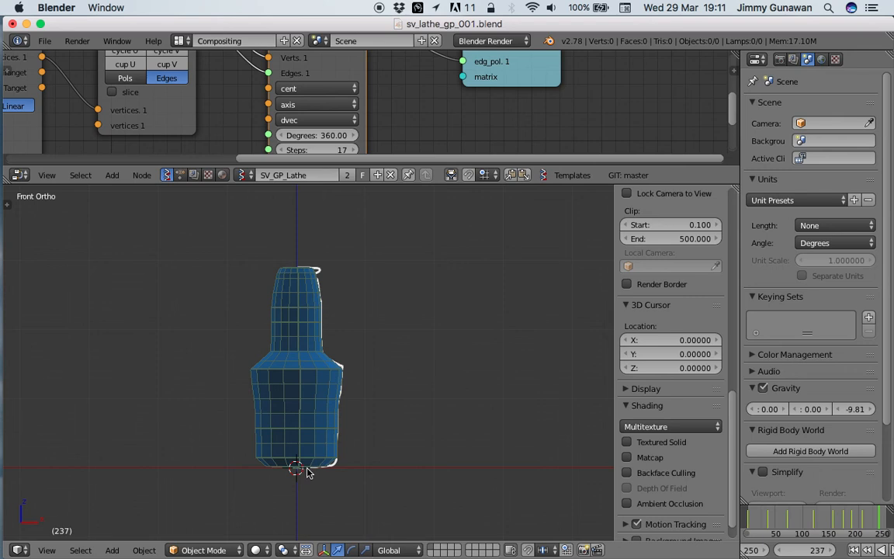
pyautogui.moveTo(298, 469)
pyautogui.mouseDown()
pyautogui.moveTo(371, 435)
pyautogui.moveTo(380, 381)
pyautogui.moveTo(352, 360)
pyautogui.moveTo(331, 324)
pyautogui.moveTo(340, 290)
pyautogui.moveTo(361, 268)
pyautogui.mouseUp()
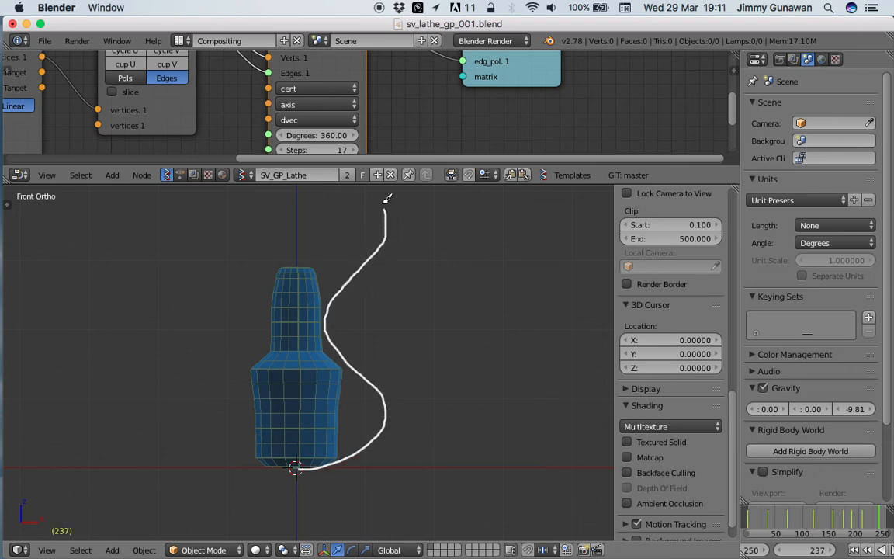
pyautogui.scroll(-3, 376, 340)
pyautogui.keyDown('shift'); pyautogui.moveTo(377, 342); pyautogui.dragTo(376, 384, button='middle'); pyautogui.keyUp('shift')
pyautogui.scroll(2, 357, 427)
pyautogui.press('super+z')
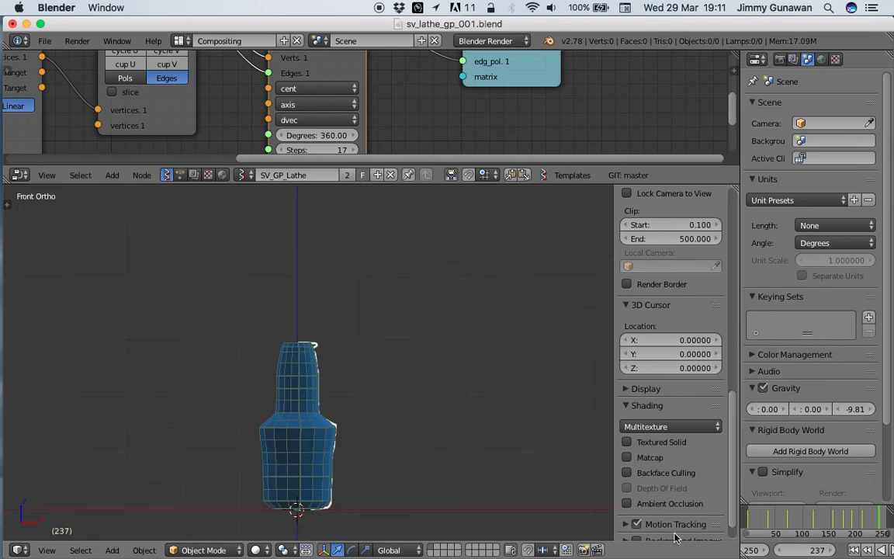
# At frame 230, draw a winding lamp-shaped Grease Pencil profile with a base and a wide shade, starting at the 3D cursor.
pyautogui.click(875, 525)
pyautogui.moveTo(298, 509); pyautogui.dragTo(317, 508)
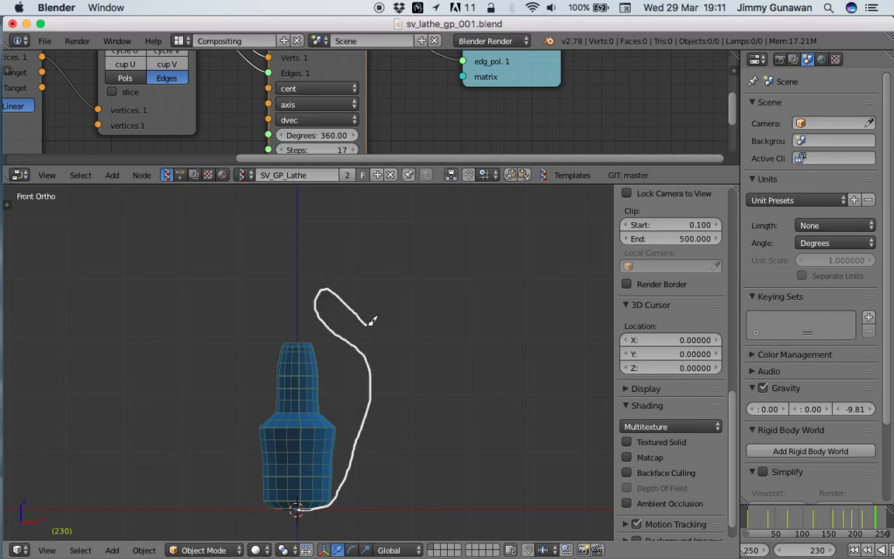
pyautogui.moveTo(452, 303)
pyautogui.mouseDown()
pyautogui.moveTo(445, 231)
pyautogui.moveTo(414, 153)
pyautogui.mouseUp()
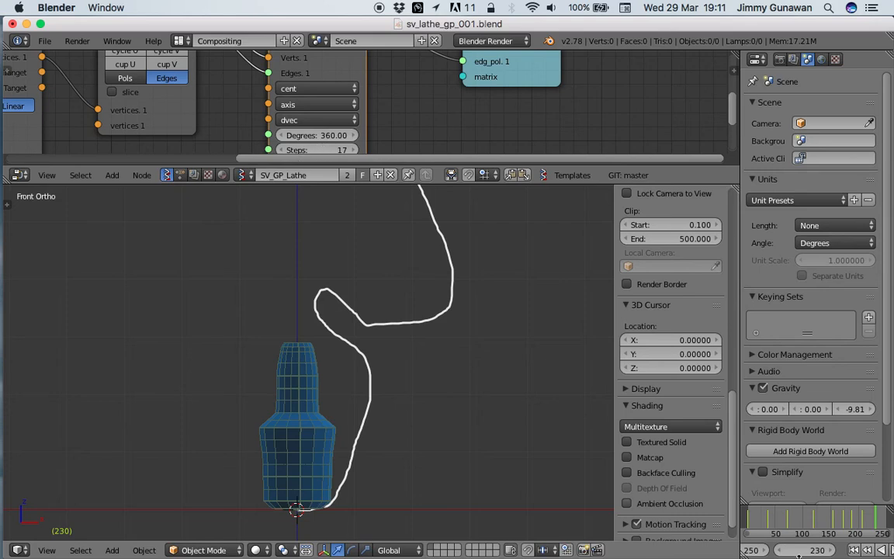
pyautogui.click(873, 519)
pyautogui.scroll(-2, 436, 375)
pyautogui.keyDown('shift'); pyautogui.moveTo(409, 368); pyautogui.dragTo(405, 401, button='middle'); pyautogui.keyUp('shift')
# At frame 96, draw three separate profile strokes: a bowl curve from the 3D cursor, a body curve above it and a pointed tip.
pyautogui.click(801, 520)
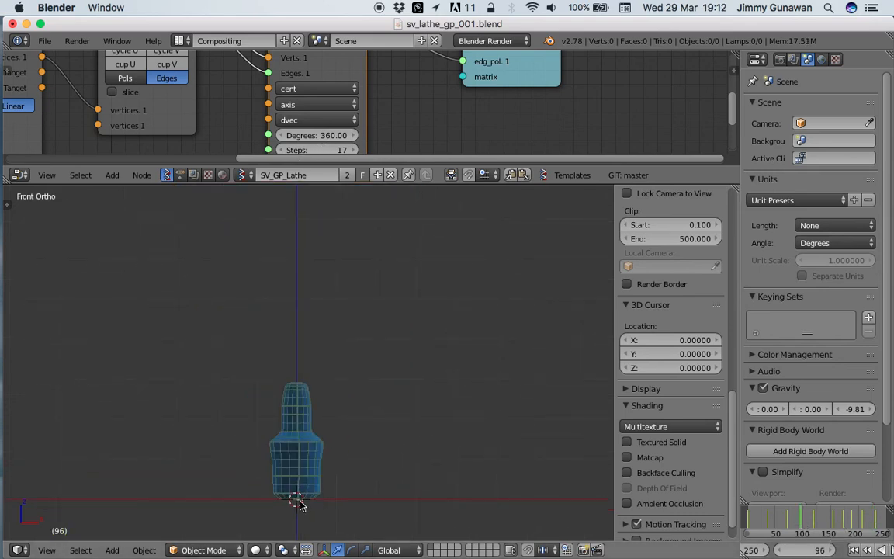
pyautogui.moveTo(297, 504); pyautogui.dragTo(396, 465)
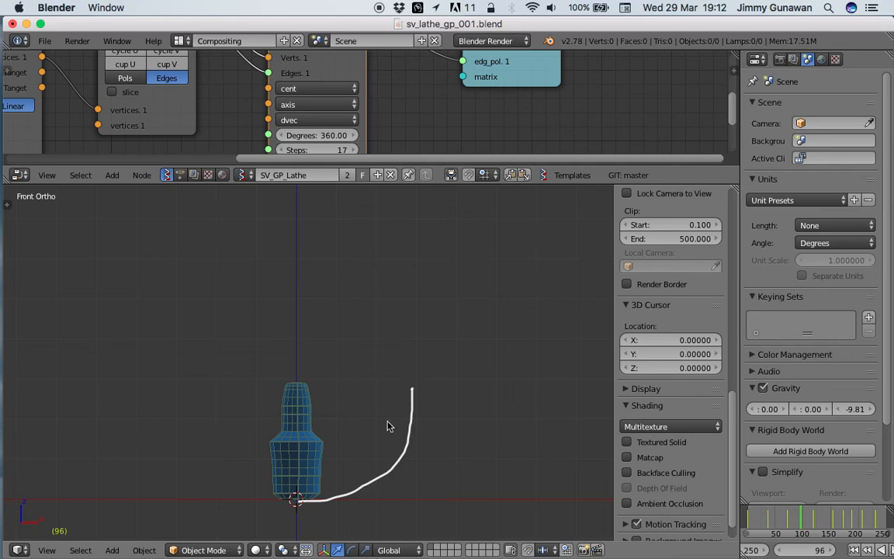
pyautogui.moveTo(395, 420)
pyautogui.mouseDown()
pyautogui.moveTo(397, 319)
pyautogui.moveTo(355, 277)
pyautogui.mouseUp()
pyautogui.moveTo(346, 326); pyautogui.dragTo(311, 249)
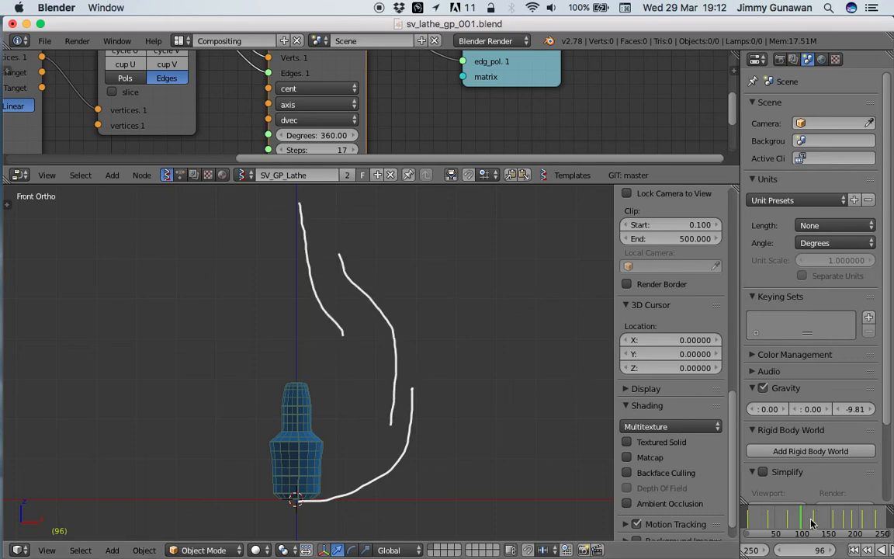
# Play the timeline to frame 108 to lathe the three strokes, and examine the stacked mesh from different angles.
pyautogui.moveTo(806, 519); pyautogui.dragTo(799, 518)
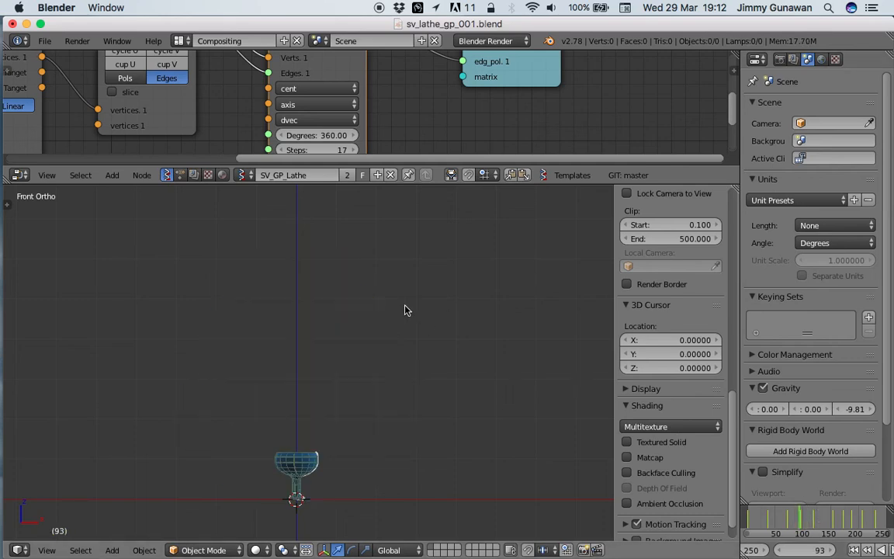
pyautogui.click(788, 520)
pyautogui.moveTo(790, 519); pyautogui.dragTo(777, 519)
pyautogui.hotkey('alt', 'a')
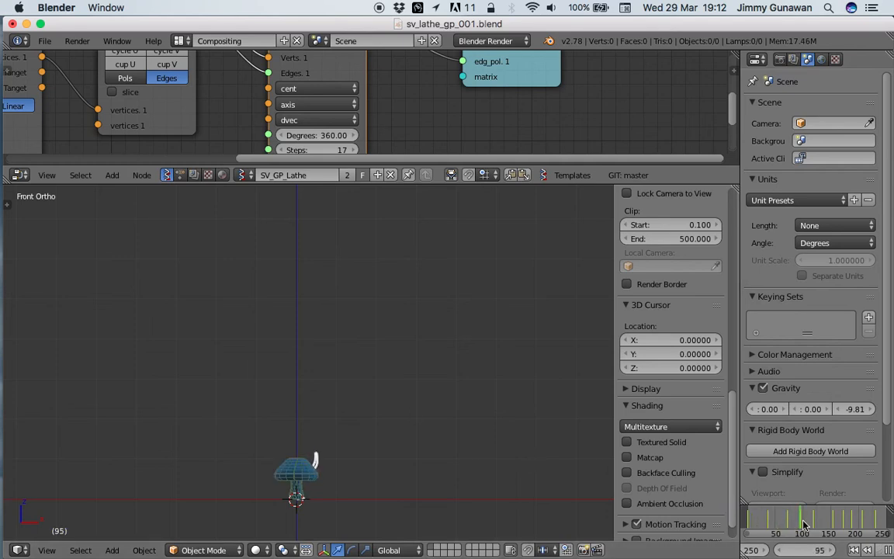
pyautogui.moveTo(439, 355); pyautogui.dragTo(330, 331, button='middle')
pyautogui.moveTo(338, 290); pyautogui.dragTo(315, 337, button='middle')
pyautogui.scroll(-1, 330, 369)
pyautogui.moveTo(339, 371); pyautogui.dragTo(354, 330, button='middle')
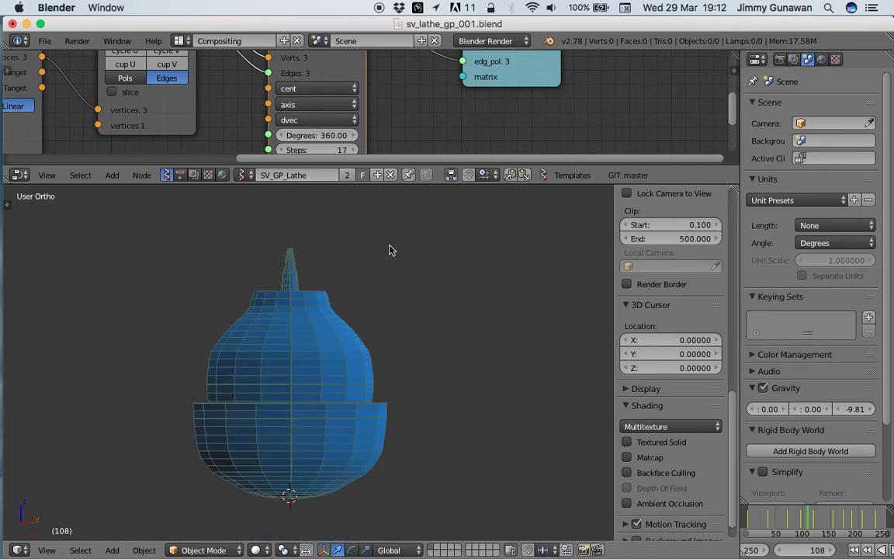
# Bake the lathed result from the Viewer Draw node into mesh objects and move the middle body piece aside.
pyautogui.moveTo(503, 124); pyautogui.dragTo(441, 172, button='middle')
pyautogui.moveTo(471, 37); pyautogui.dragTo(464, 40, button='middle')
pyautogui.click(464, 77)
pyautogui.rightClick(348, 329)
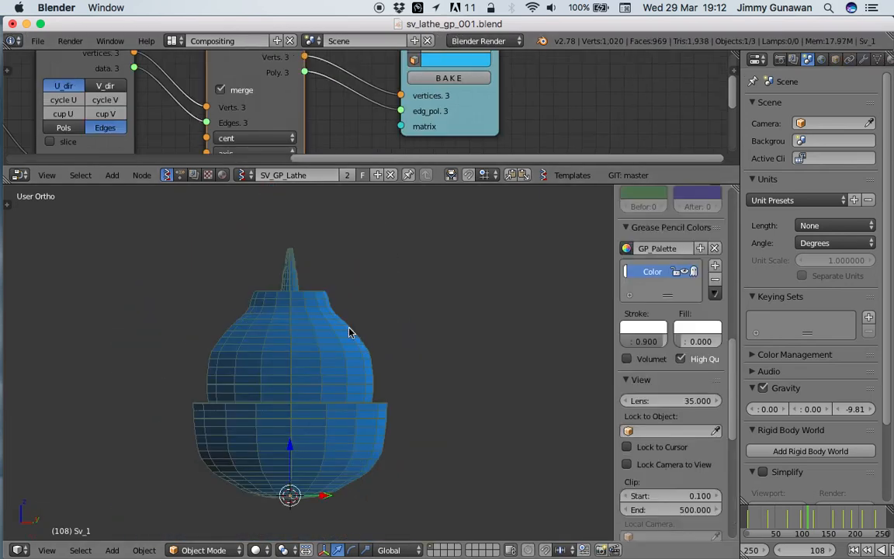
pyautogui.press('g')
pyautogui.click(537, 340)
# Select all the baked pieces and move them together beside the lathed preview.
pyautogui.press('a')
pyautogui.press('a')
pyautogui.press('g')
pyautogui.click(469, 360)
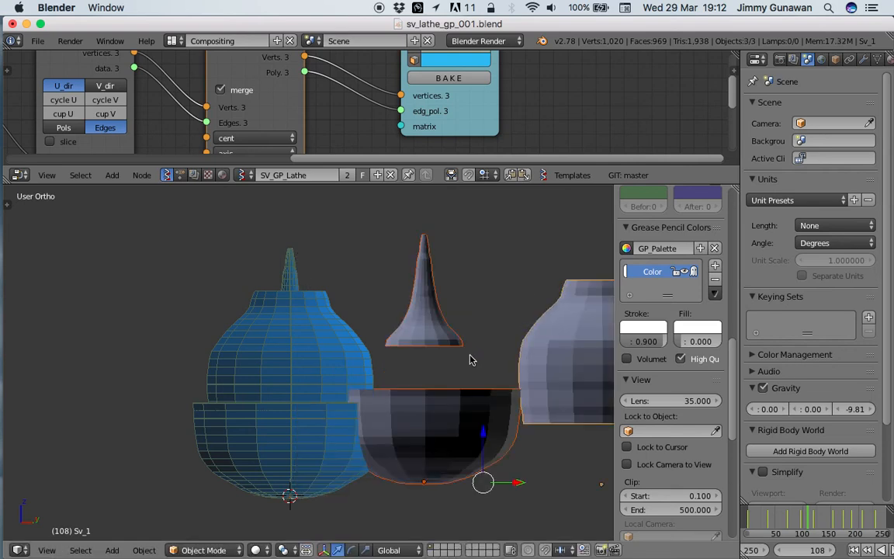
# Bake the lathed result again, move the whole baked set beside the preview, and select its individual pieces.
pyautogui.click(463, 78)
pyautogui.press('g')
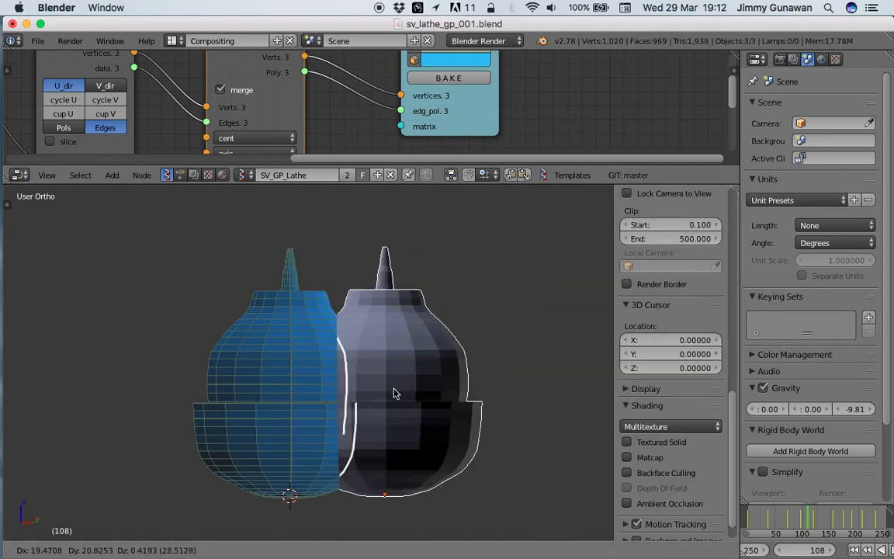
pyautogui.click(480, 394)
pyautogui.rightClick(481, 268)
pyautogui.rightClick(479, 330)
pyautogui.moveTo(480, 330); pyautogui.dragTo(404, 310, button='middle')
pyautogui.rightClick(447, 292)
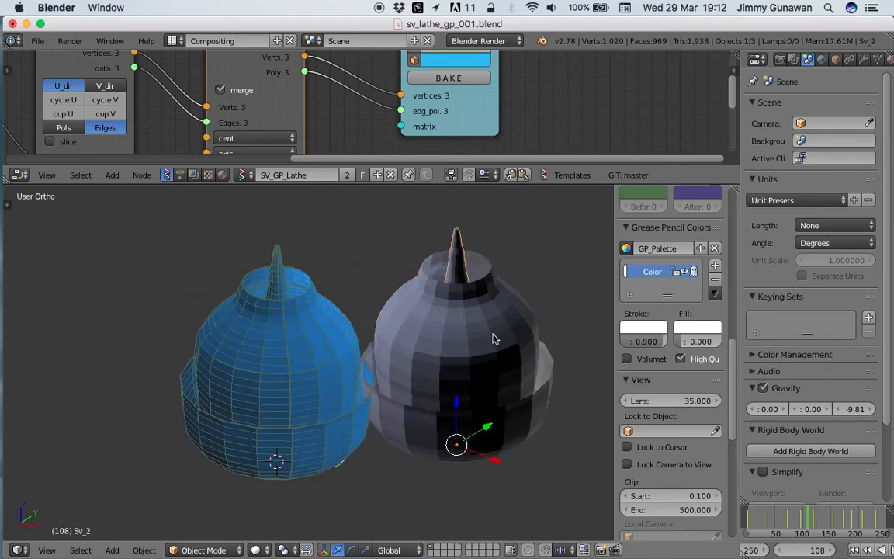
# Select all three baked pieces together, move them slightly, and delete them.
pyautogui.moveTo(493, 339); pyautogui.dragTo(398, 382, button='middle')
pyautogui.keyDown('shift'); pyautogui.rightClick(401, 385); pyautogui.keyUp('shift')
pyautogui.keyDown('shift'); pyautogui.rightClick(465, 409); pyautogui.keyUp('shift')
pyautogui.moveTo(419, 366)
pyautogui.mouseDown(button='middle')
pyautogui.moveTo(404, 394)
pyautogui.moveTo(245, 247)
pyautogui.moveTo(391, 327)
pyautogui.moveTo(361, 350)
pyautogui.moveTo(423, 354)
pyautogui.mouseUp(button='middle')
pyautogui.press('s')
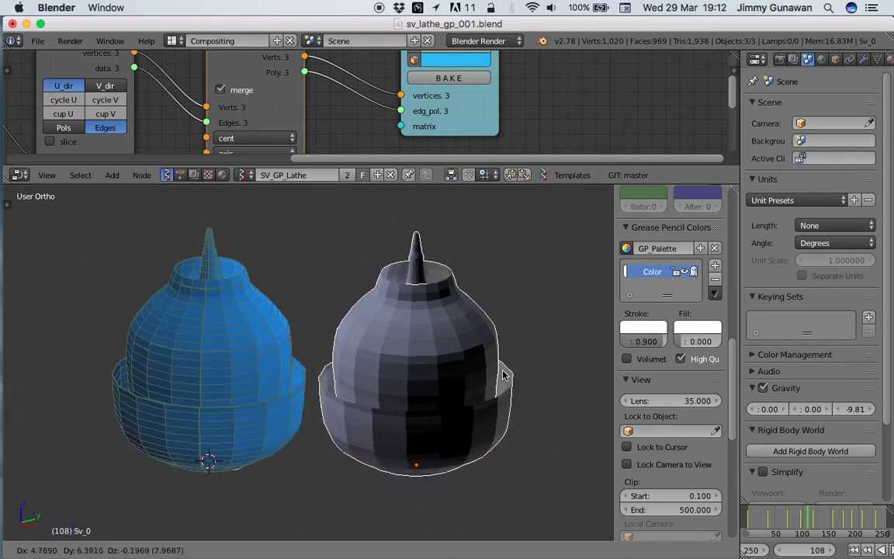
pyautogui.click(472, 379)
pyautogui.press('x')
pyautogui.click(472, 377)
# Enlarge the node editor area and save over sv_lathe_gp_001.blend.
pyautogui.moveTo(399, 395); pyautogui.dragTo(342, 434, button='middle')
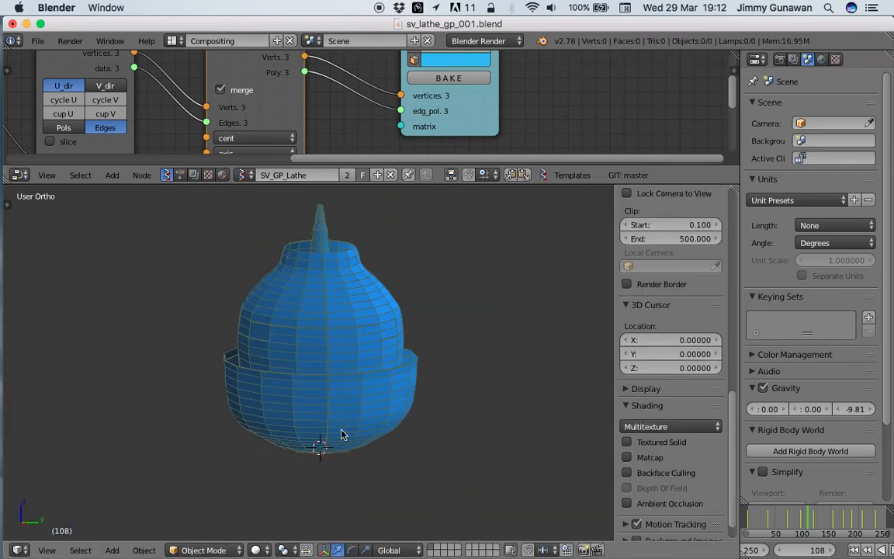
pyautogui.moveTo(347, 324); pyautogui.dragTo(410, 231, button='middle')
pyautogui.scroll(4, 316, 472)
pyautogui.scroll(-3, 369, 332)
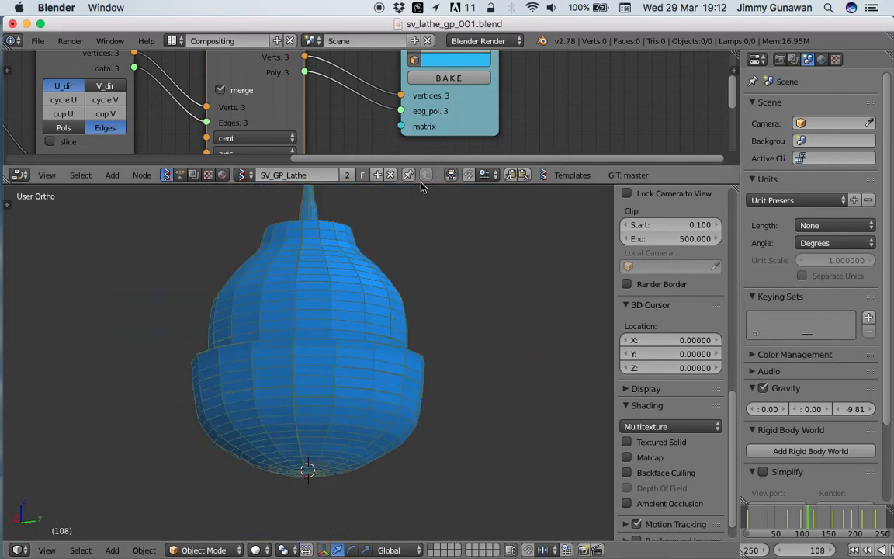
pyautogui.moveTo(421, 183); pyautogui.dragTo(427, 254)
pyautogui.hotkey('ctrl', 's')
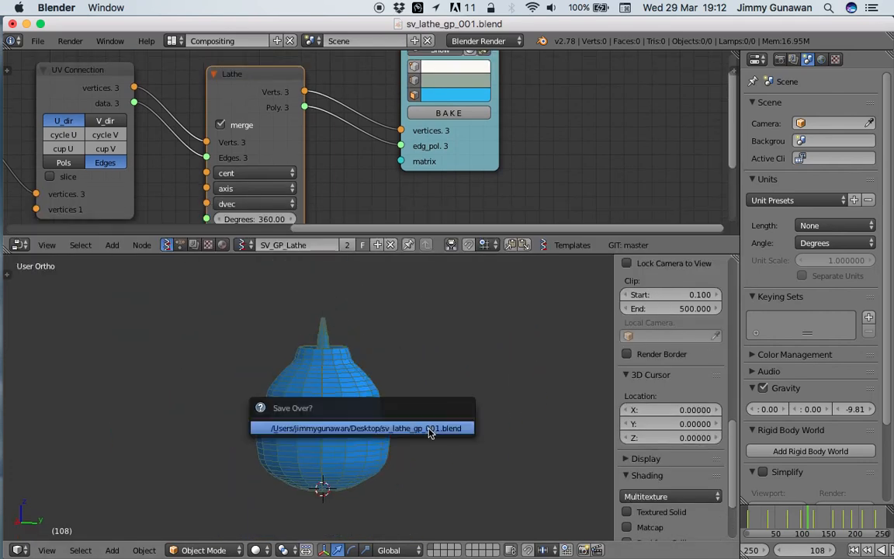
# Scrub the timeline between frames 47 and 169 to examine the lathed mesh of each profile.
pyautogui.moveTo(829, 526); pyautogui.dragTo(775, 525)
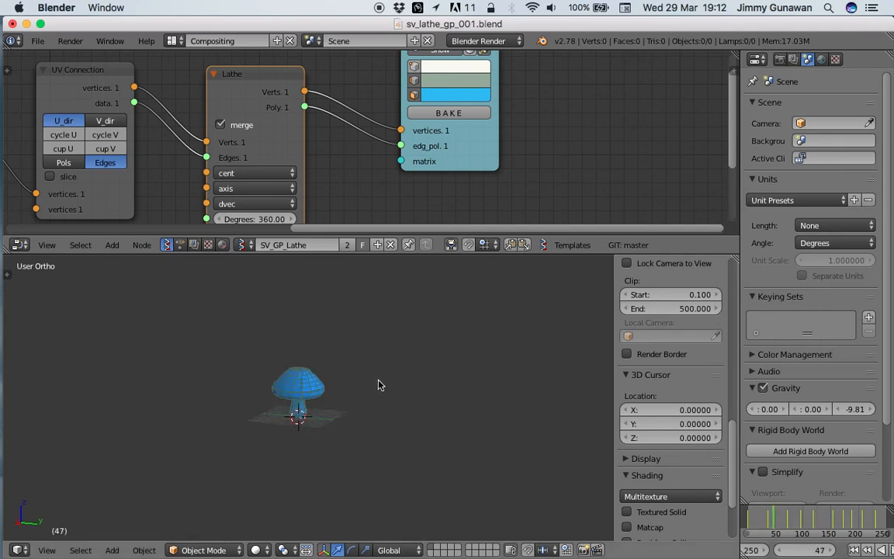
pyautogui.click(768, 520)
pyautogui.moveTo(769, 520); pyautogui.dragTo(817, 518)
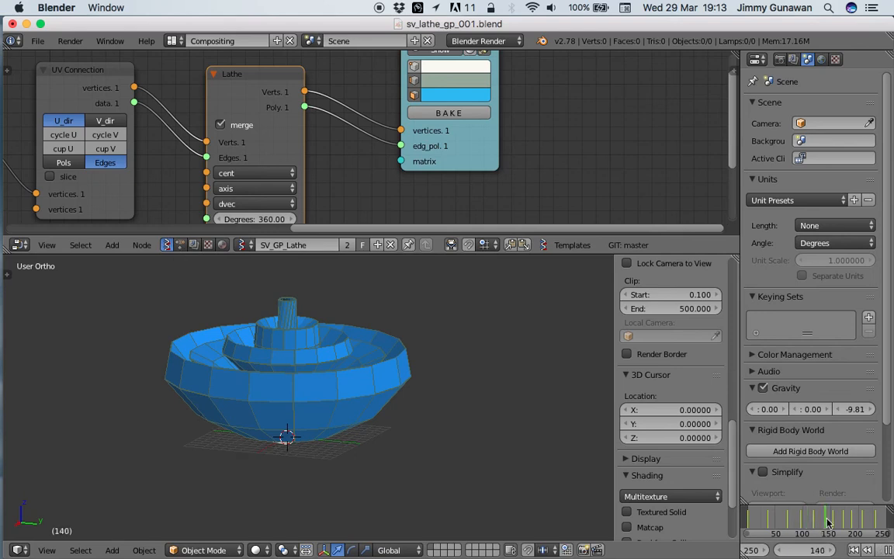
pyautogui.moveTo(443, 372); pyautogui.dragTo(402, 406, button='middle')
pyautogui.scroll(-2, 410, 178)
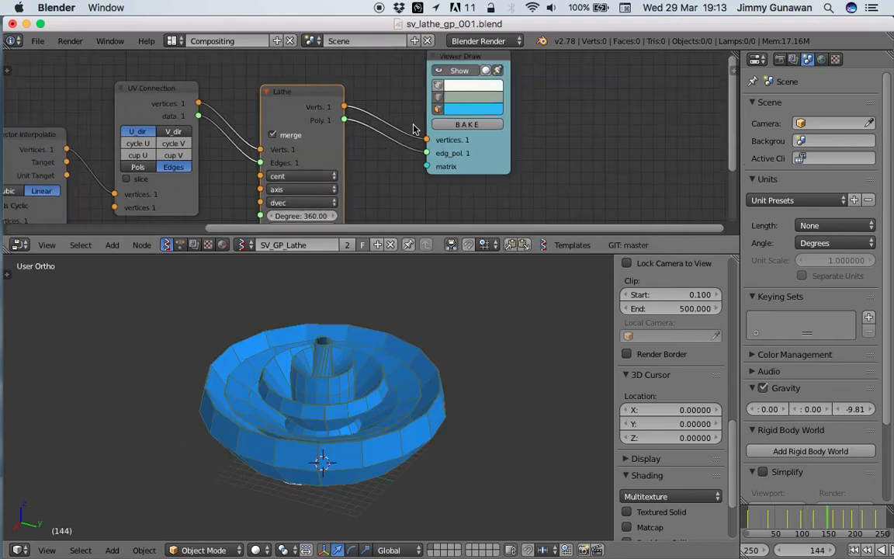
pyautogui.click(836, 522)
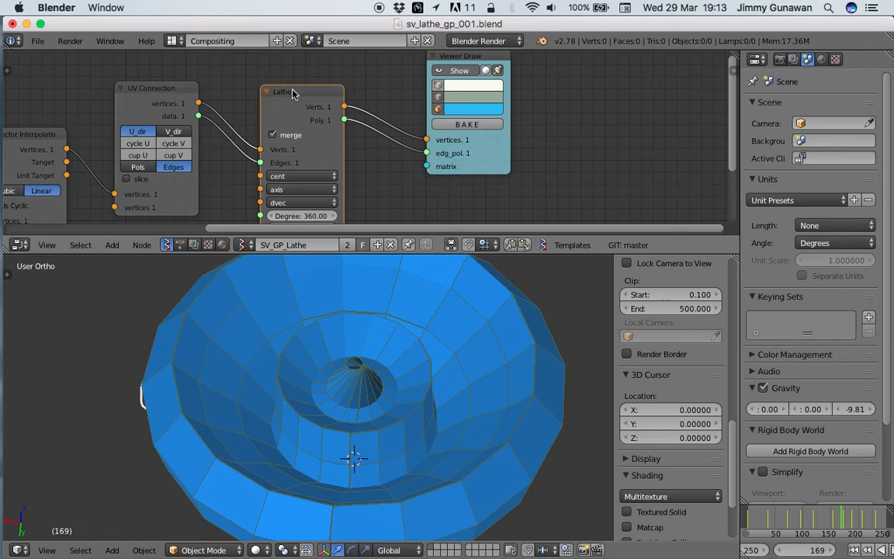
# Move the Lathe node up to expose its Degrees and Steps settings, and scrub the timeline to frame 238.
pyautogui.moveTo(293, 93); pyautogui.dragTo(285, 76)
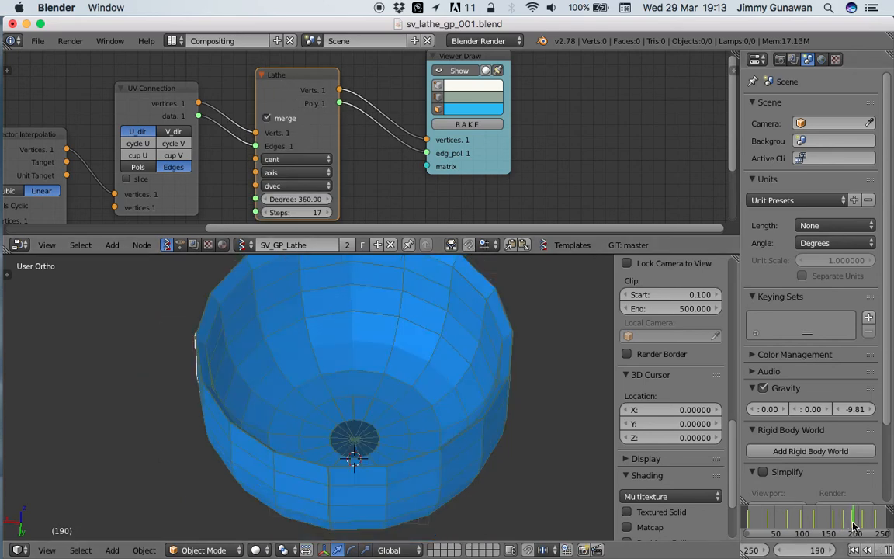
pyautogui.moveTo(854, 526); pyautogui.dragTo(880, 525)
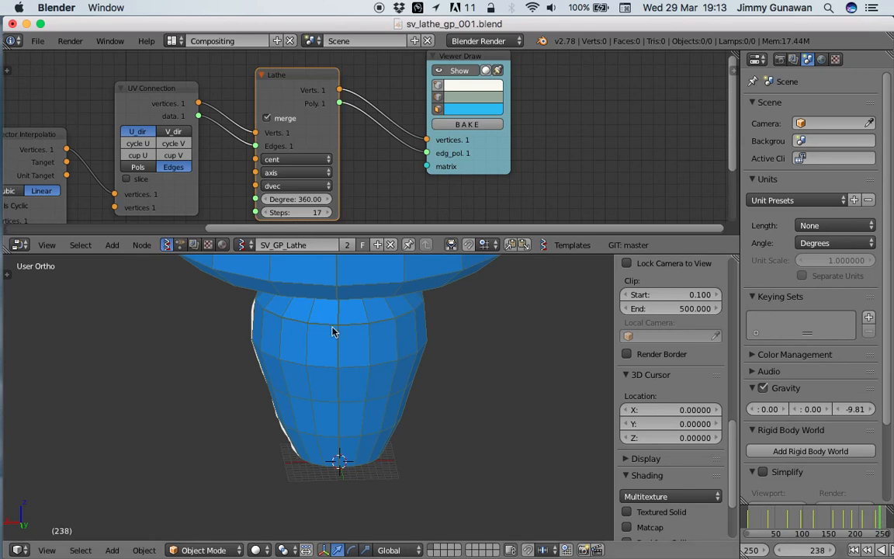
pyautogui.scroll(-4, 333, 333)
# Switch the 3D view between perspective and orthographic projection to compare how the lathed lamp mesh looks.
pyautogui.click(46, 551)
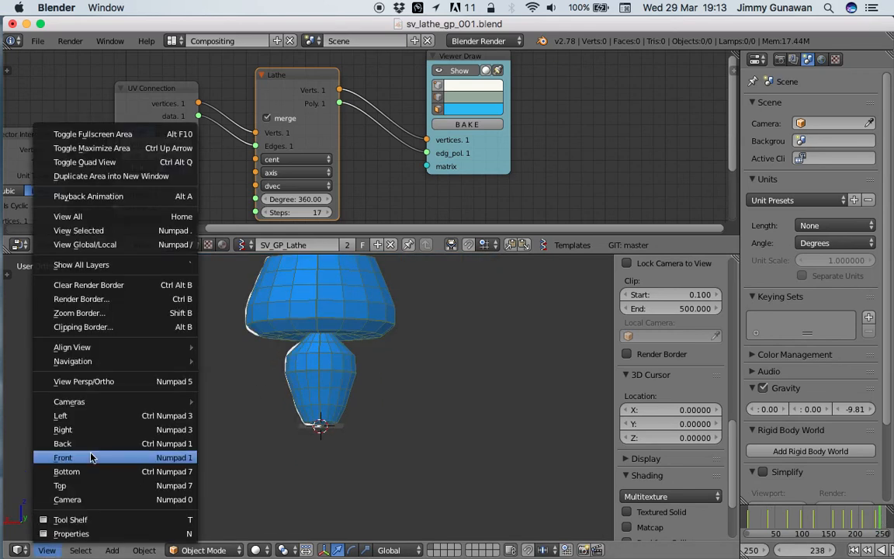
pyautogui.click(97, 380)
pyautogui.click(47, 551)
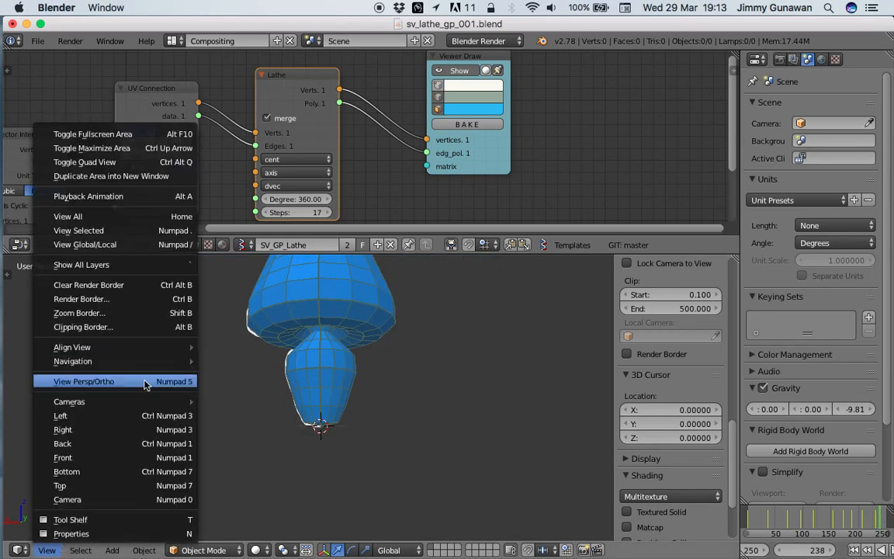
pyautogui.click(82, 381)
pyautogui.click(46, 551)
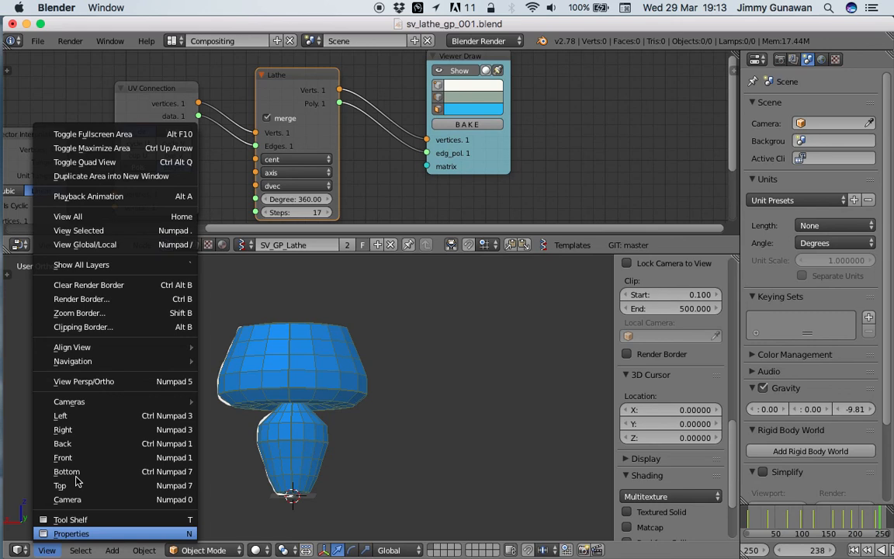
pyautogui.click(113, 383)
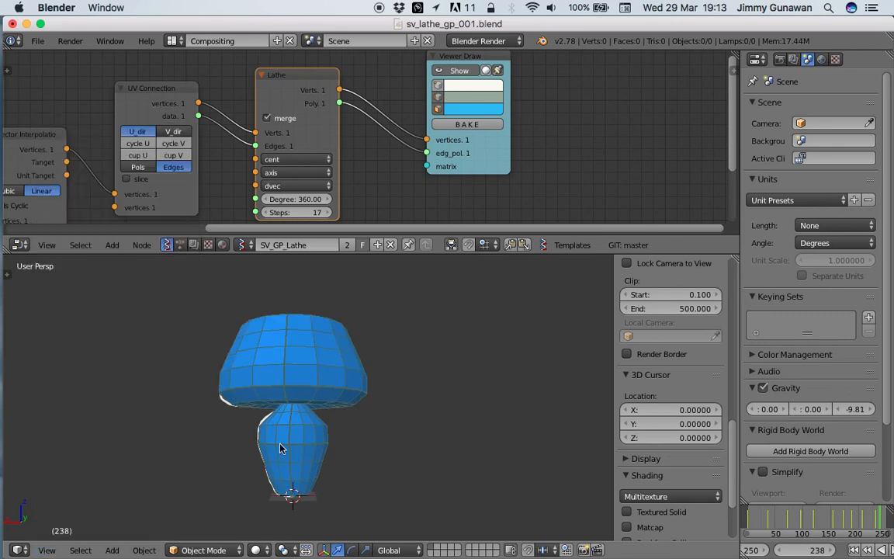
pyautogui.click(47, 550)
pyautogui.click(116, 381)
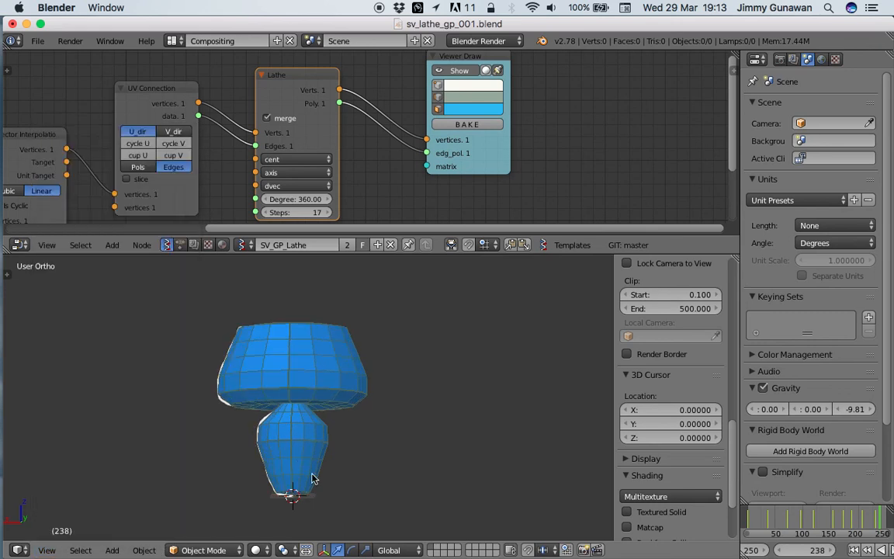
# Set the 3D view to front orthographic, widen the timeline area, and move the current frame to 247.
pyautogui.click(47, 550)
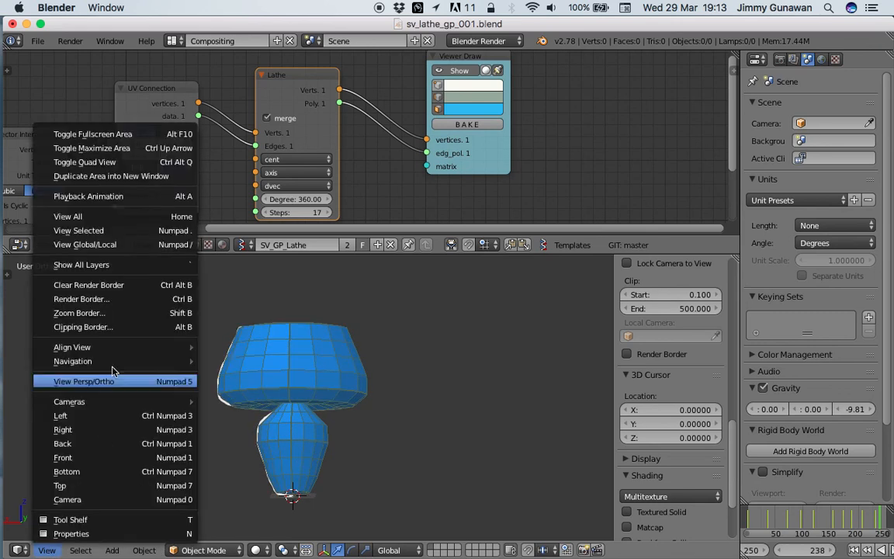
pyautogui.click(128, 456)
pyautogui.scroll(1, 350, 442)
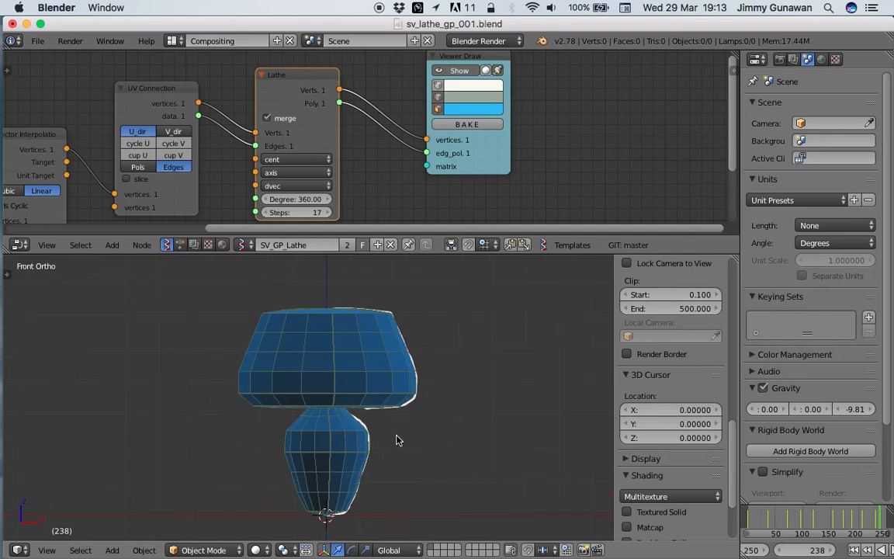
pyautogui.scroll(-1, 396, 441)
pyautogui.moveTo(738, 458); pyautogui.dragTo(575, 459)
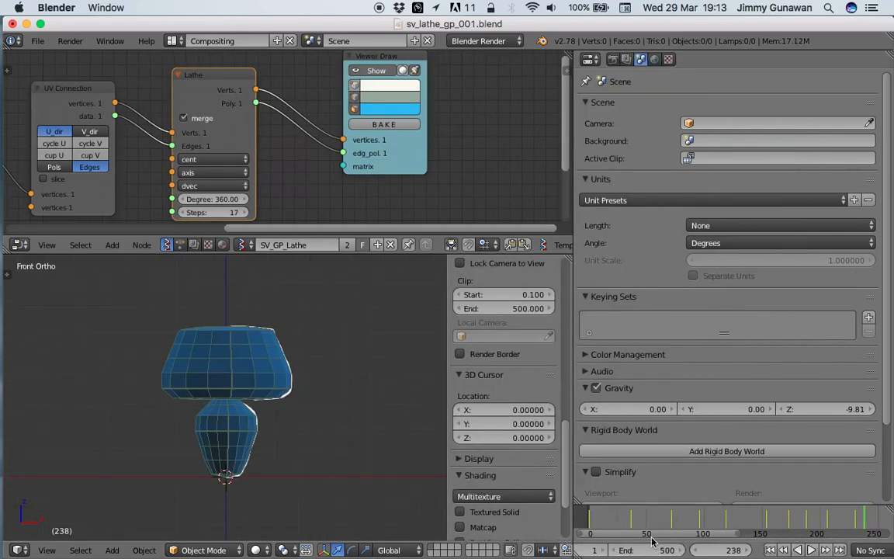
pyautogui.scroll(-2, 800, 535)
pyautogui.moveTo(842, 531); pyautogui.dragTo(780, 523, button='middle')
pyautogui.click(790, 518)
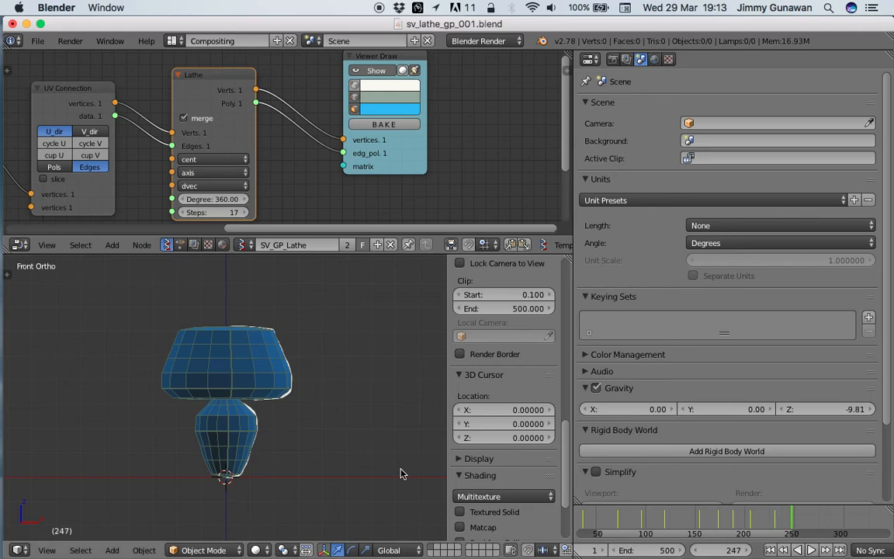
# Draw a stack of separate Grease Pencil profile strokes from the base up to the tip beside the vertical axis, and go to frame 252.
pyautogui.scroll(2, 217, 516)
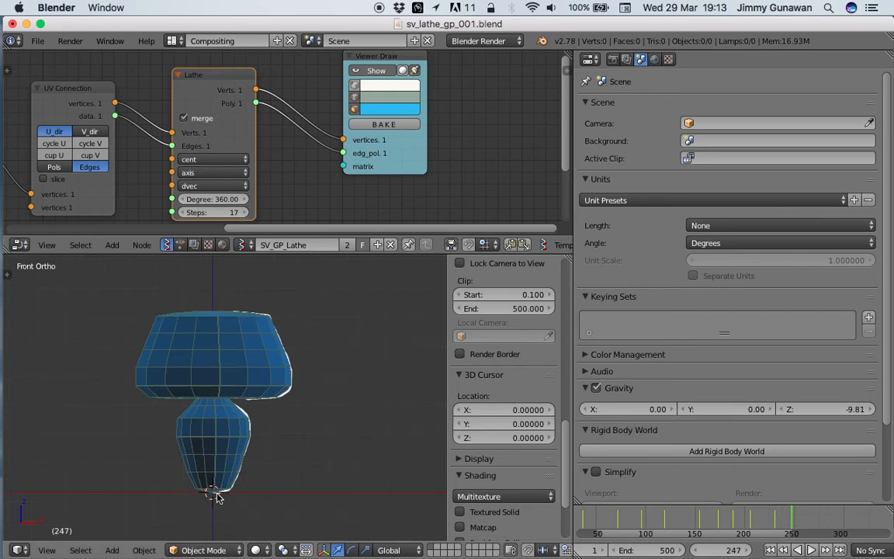
pyautogui.scroll(-1, 222, 492)
pyautogui.moveTo(218, 484)
pyautogui.mouseDown()
pyautogui.moveTo(273, 500)
pyautogui.moveTo(293, 534)
pyautogui.moveTo(342, 492)
pyautogui.mouseUp()
pyautogui.moveTo(234, 460)
pyautogui.mouseDown()
pyautogui.moveTo(309, 458)
pyautogui.moveTo(368, 400)
pyautogui.mouseUp()
pyautogui.moveTo(243, 439)
pyautogui.mouseDown()
pyautogui.moveTo(315, 425)
pyautogui.moveTo(370, 315)
pyautogui.mouseUp()
pyautogui.moveTo(246, 420); pyautogui.dragTo(323, 334)
pyautogui.moveTo(245, 398); pyautogui.dragTo(295, 297)
pyautogui.moveTo(256, 326); pyautogui.dragTo(256, 277)
pyautogui.moveTo(244, 327); pyautogui.dragTo(225, 260)
pyautogui.click(797, 518)
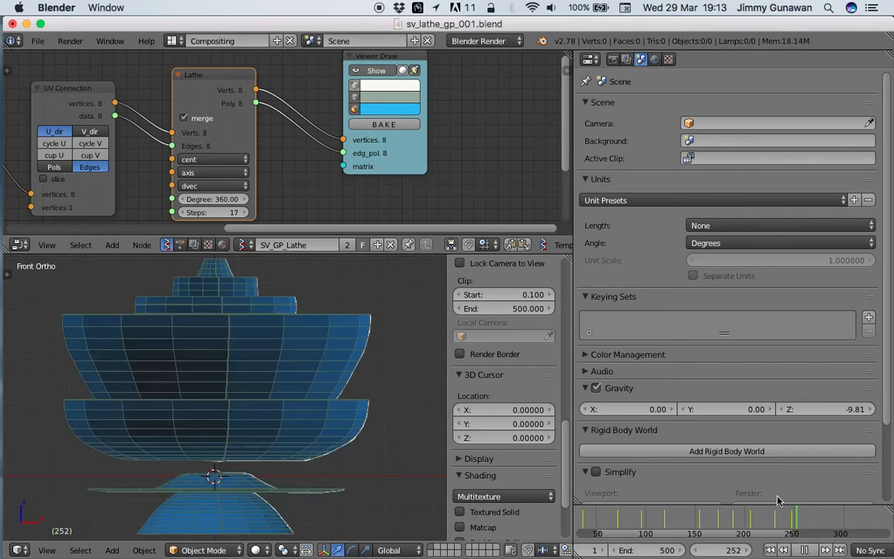
# Bake the multi-profile lathe from the Viewer Draw node and move the baked meshes beside the live preview.
pyautogui.moveTo(330, 417); pyautogui.dragTo(300, 412, button='middle')
pyautogui.scroll(-3, 271, 488)
pyautogui.click(384, 124)
pyautogui.moveTo(265, 435); pyautogui.dragTo(404, 462)
# Enable Matcap shading in the 3D view and choose the rainbow normal-colour matcap.
pyautogui.scroll(-3, 488, 455)
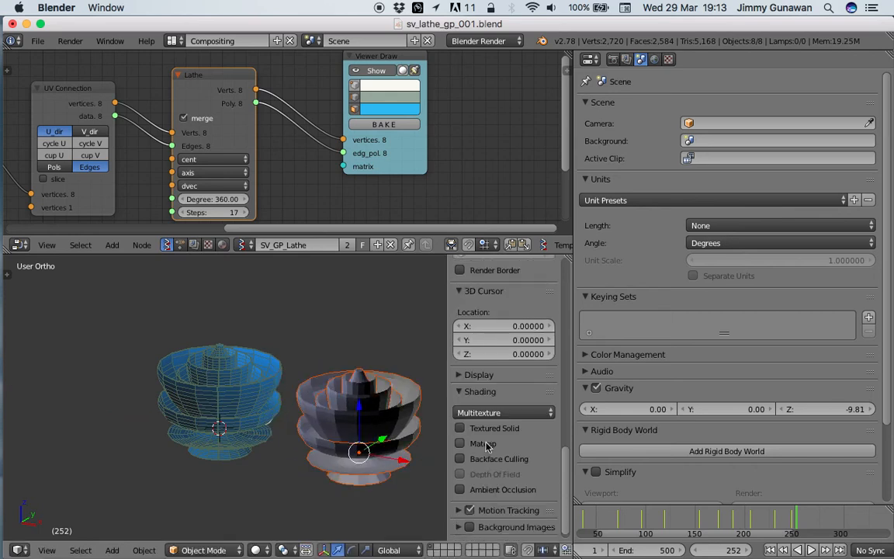
pyautogui.click(483, 444)
pyautogui.scroll(-3, 489, 435)
pyautogui.click(491, 372)
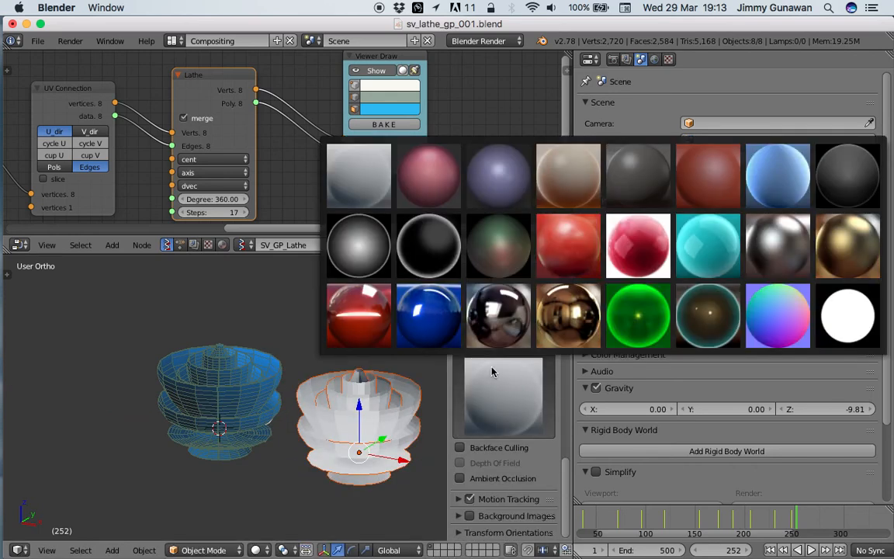
pyautogui.click(778, 314)
# Hide the 3D view's properties, enlarge the node editor area, and frame the complete lathe node tree.
pyautogui.moveTo(447, 306); pyautogui.dragTo(743, 292)
pyautogui.moveTo(497, 376); pyautogui.dragTo(361, 333, button='middle')
pyautogui.scroll(-5, 330, 158)
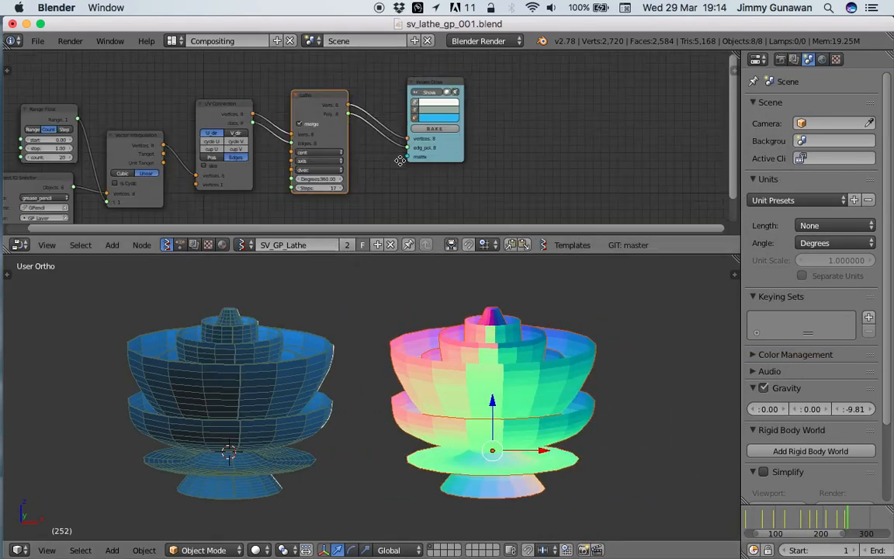
pyautogui.moveTo(331, 164); pyautogui.dragTo(434, 157, button='middle')
pyautogui.scroll(-2, 349, 137)
pyautogui.moveTo(348, 135); pyautogui.dragTo(365, 116, button='middle')
pyautogui.scroll(4, 376, 153)
pyautogui.moveTo(379, 159)
pyautogui.mouseDown(button='middle')
pyautogui.moveTo(336, 150)
pyautogui.moveTo(338, 163)
pyautogui.moveTo(366, 162)
pyautogui.mouseUp(button='middle')
pyautogui.scroll(-1, 346, 161)
pyautogui.moveTo(389, 254); pyautogui.dragTo(389, 277)
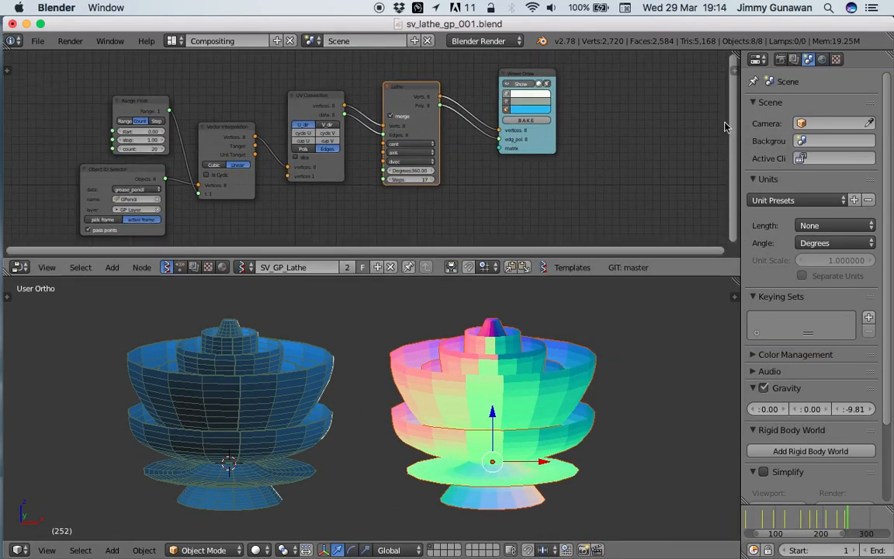
# Expand the SV import/export settings in the node editor and export the SV_GP_Lathe node tree to a gist.
pyautogui.click(735, 67)
pyautogui.scroll(-10, 667, 142)
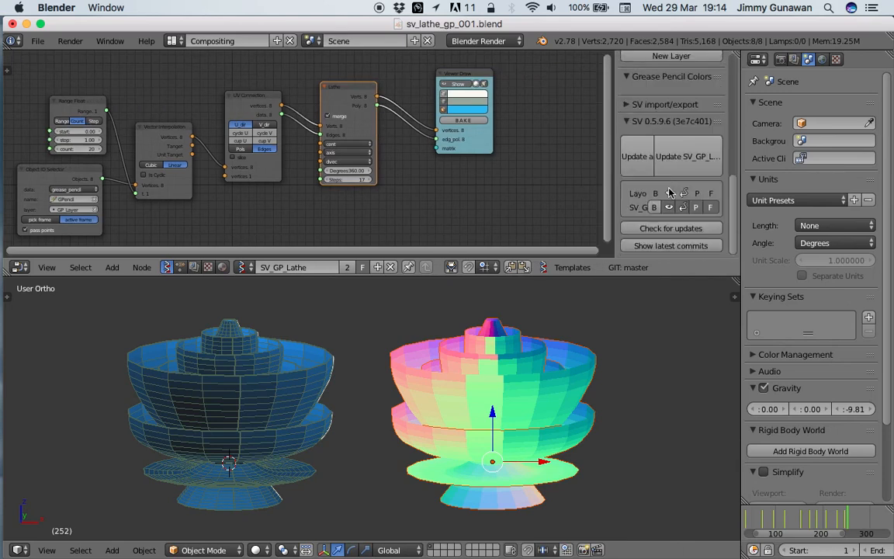
pyautogui.click(664, 104)
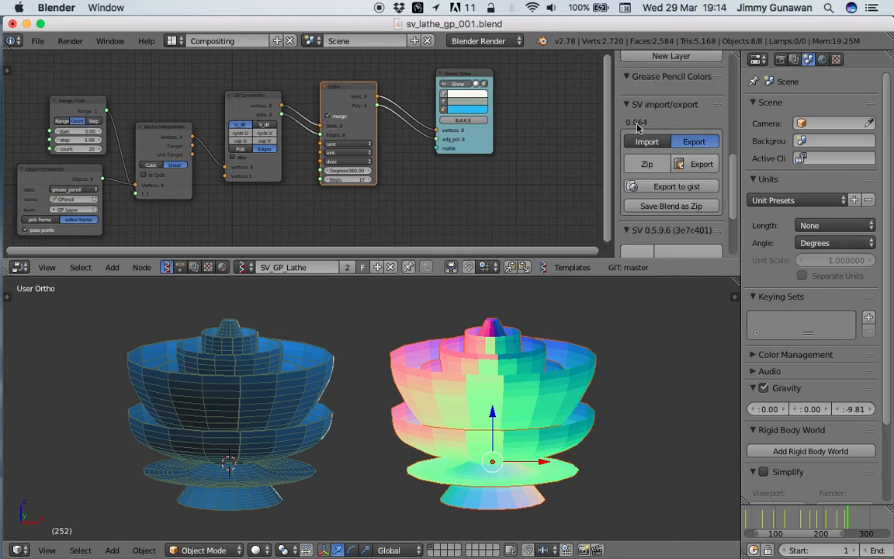
pyautogui.click(676, 192)
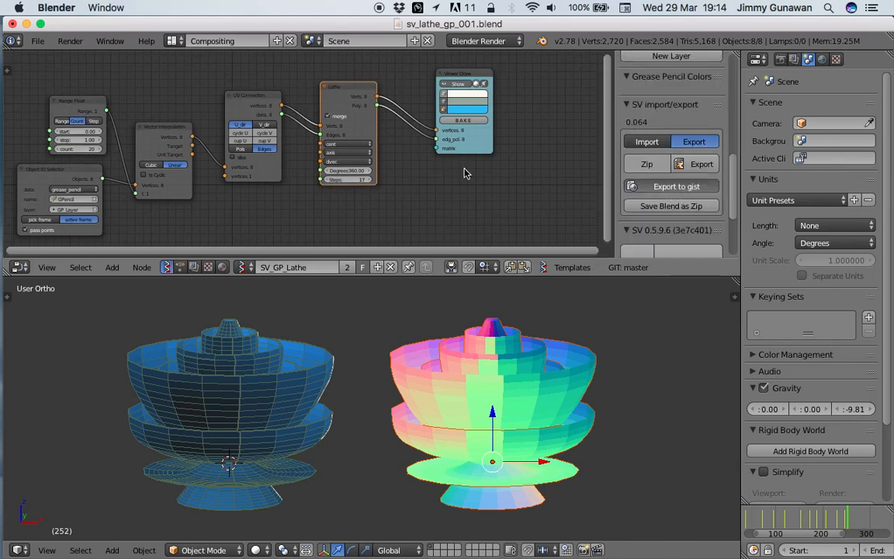
# Examine the Grease Pencil layer settings for GPencil in the 3D view's properties, and hide the properties again.
pyautogui.moveTo(417, 329); pyautogui.dragTo(630, 324, button='middle')
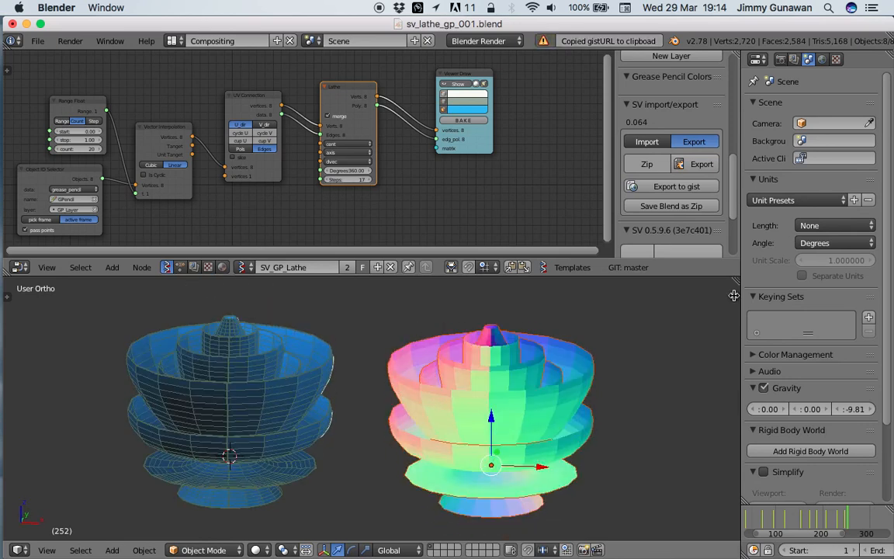
pyautogui.press('n')
pyautogui.scroll(10, 731, 420)
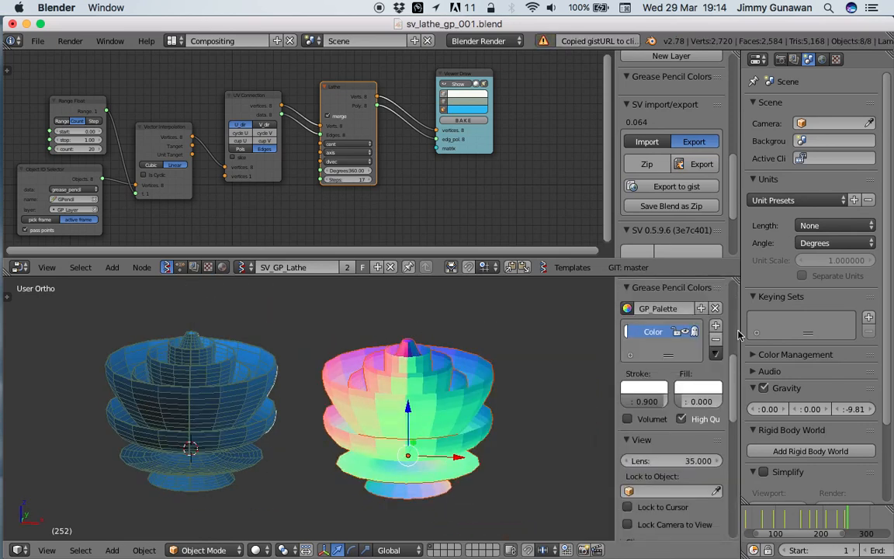
pyautogui.scroll(3, 739, 309)
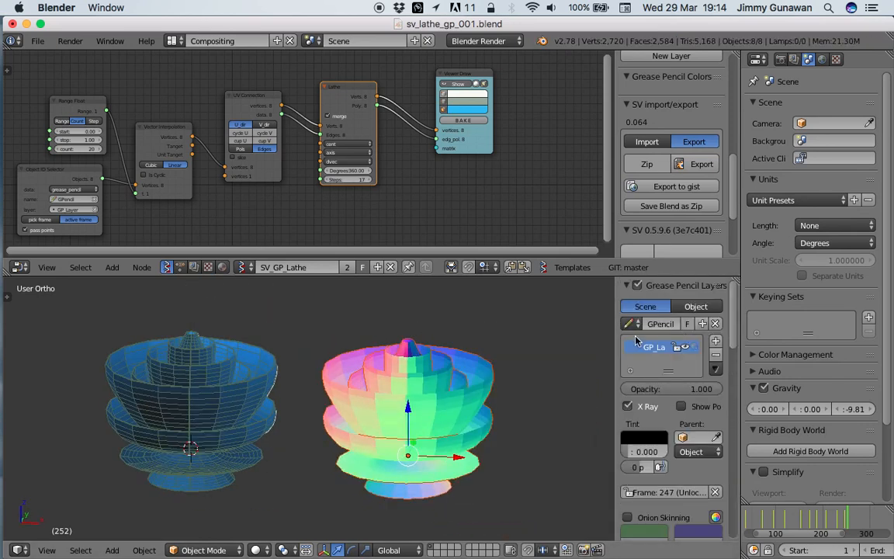
pyautogui.moveTo(616, 326); pyautogui.dragTo(548, 327)
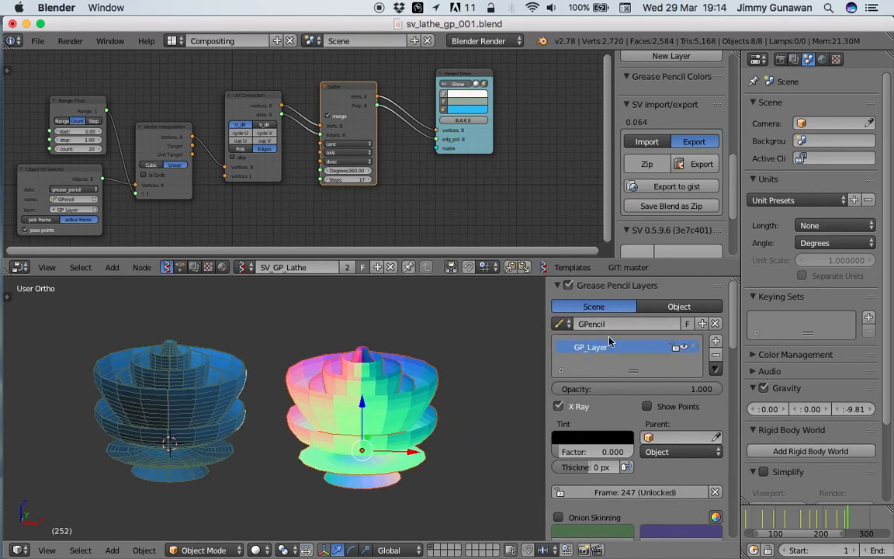
pyautogui.press('n')
pyautogui.scroll(3, 295, 421)
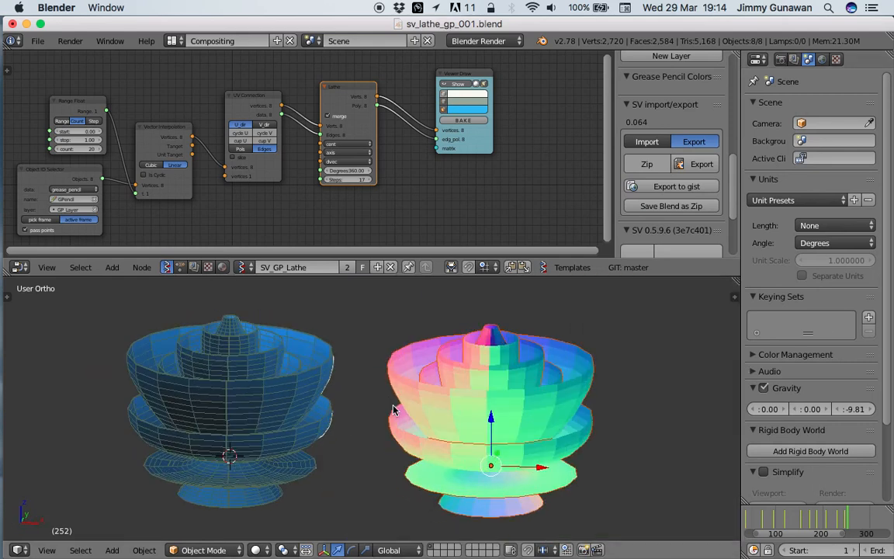